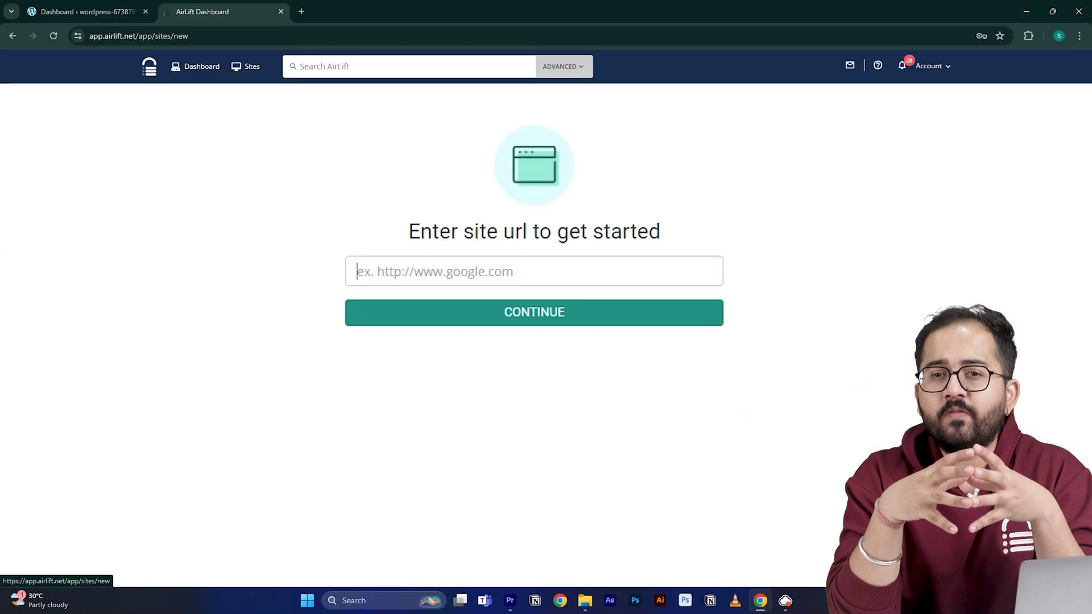
Paste the WordPress site address into Airlift's website URL field.
{"action": "left_click", "coordinate": [455, 271]}
{"action": "type", "text": "https://wordpress-673878-4448699.cloudwaysapps.com/"}
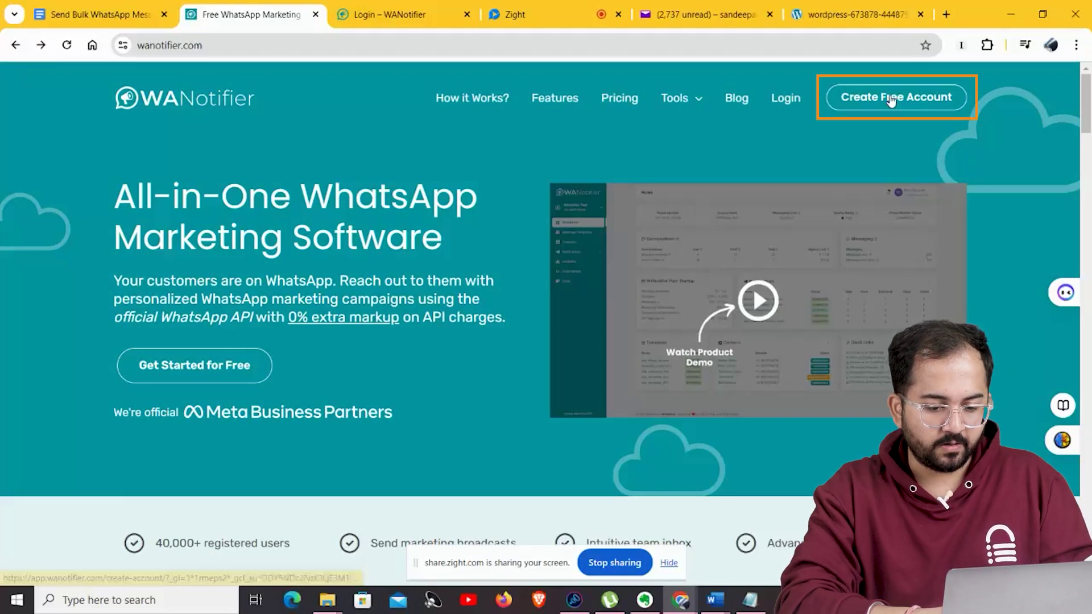
Fill in and submit the WANotifier free account sign-up form.
{"action": "left_click", "coordinate": [891, 100]}
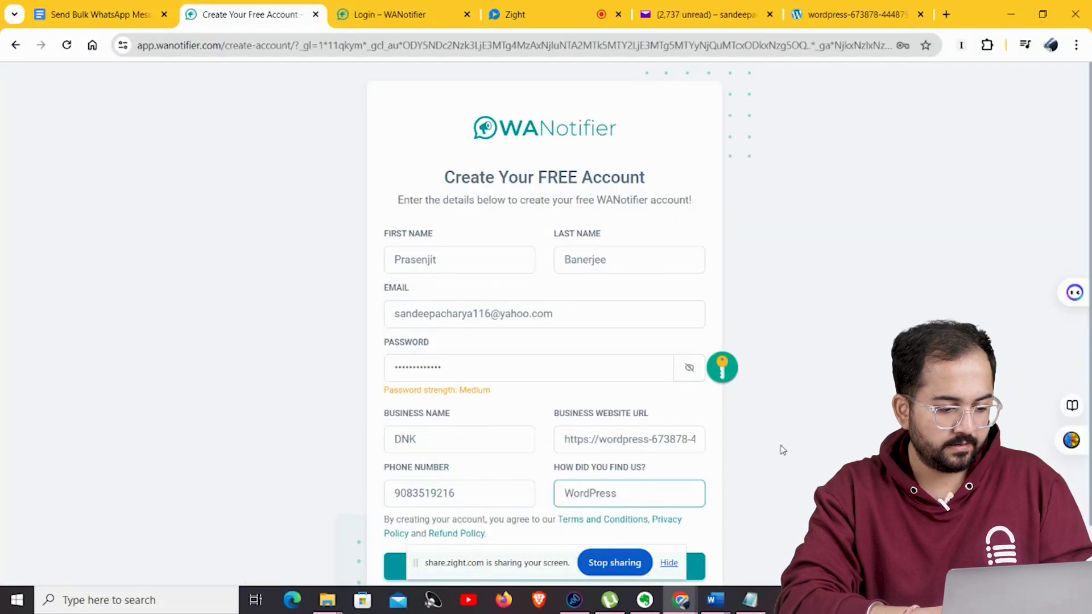
{"action": "scroll", "coordinate": [784, 449], "scroll_direction": "down", "scroll_amount": 1}
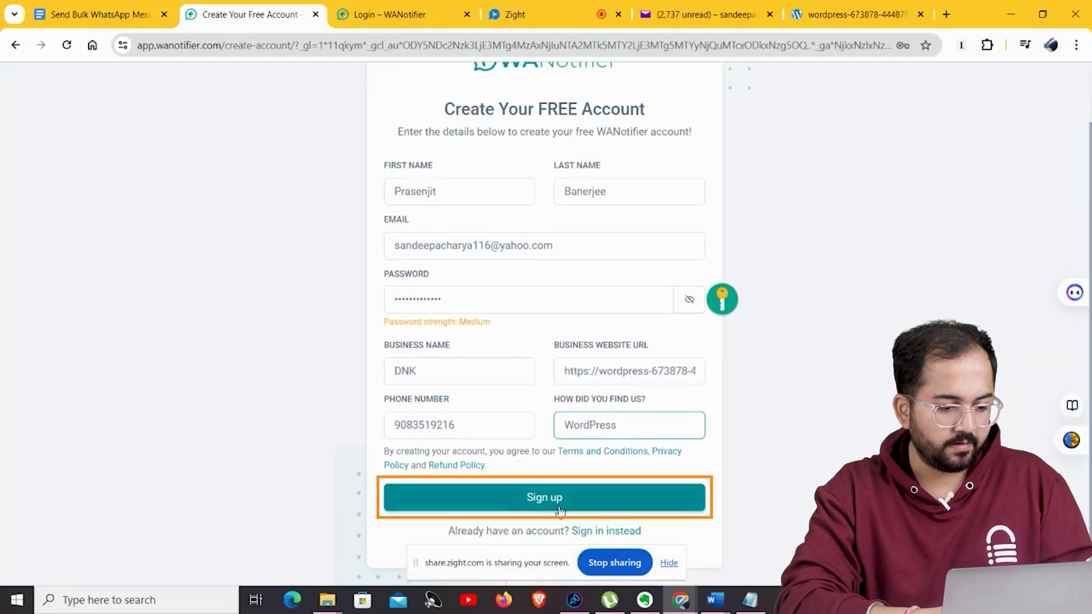
{"action": "left_click", "coordinate": [592, 503]}
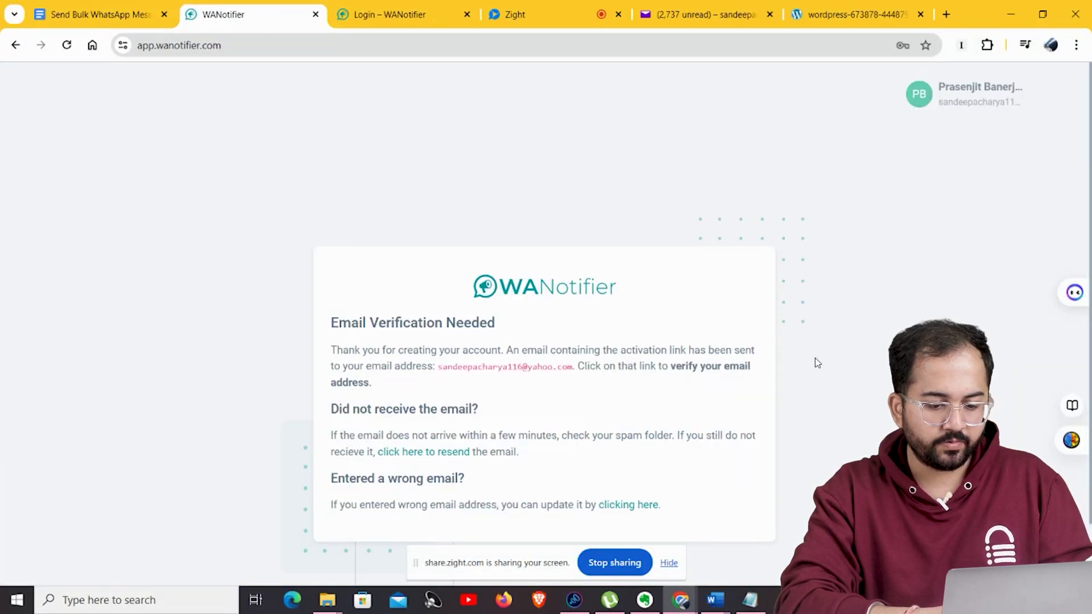
Open the WANotifier verification email in the Yahoo Mail inbox.
{"action": "left_click", "coordinate": [706, 14]}
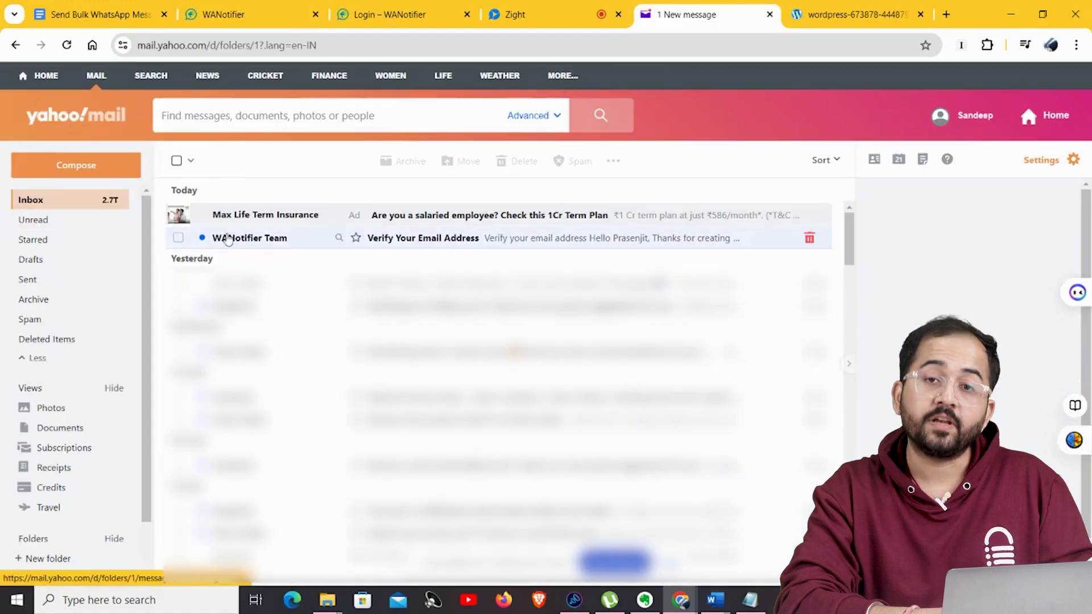
{"action": "left_click", "coordinate": [444, 246]}
{"action": "scroll", "coordinate": [654, 370], "scroll_direction": "down", "scroll_amount": 3}
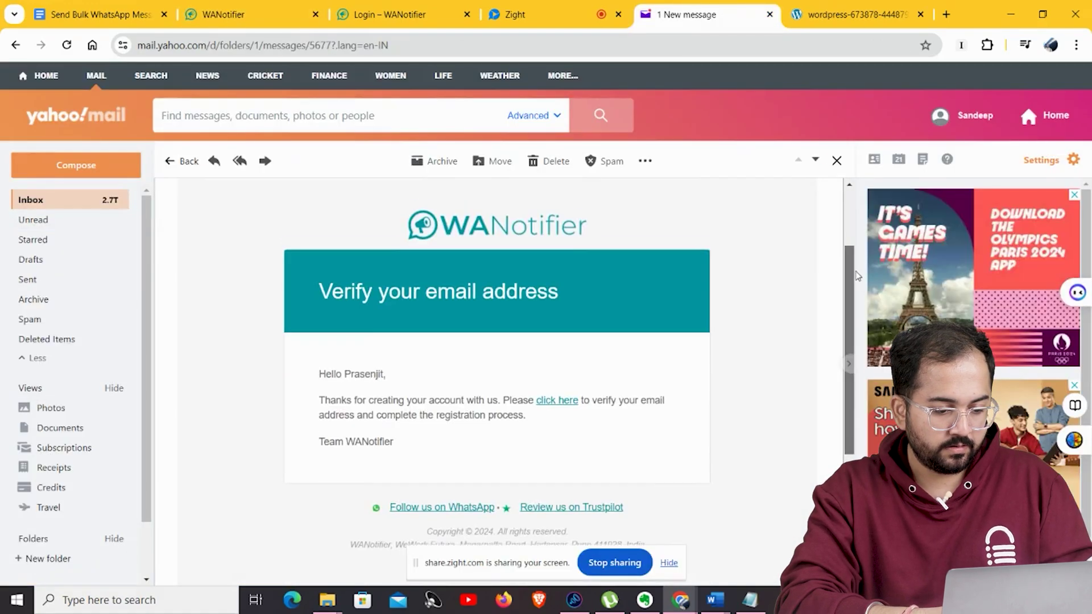
Follow the email's verification link and accept the account disclaimer.
{"action": "left_click", "coordinate": [558, 405]}
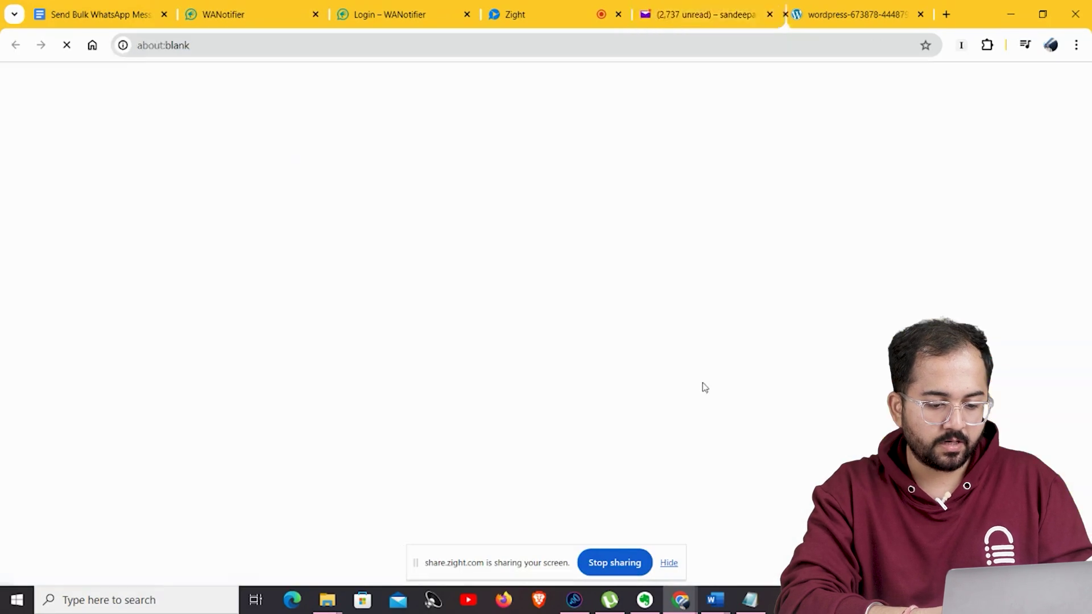
{"action": "scroll", "coordinate": [1088, 265], "scroll_direction": "down", "scroll_amount": 2}
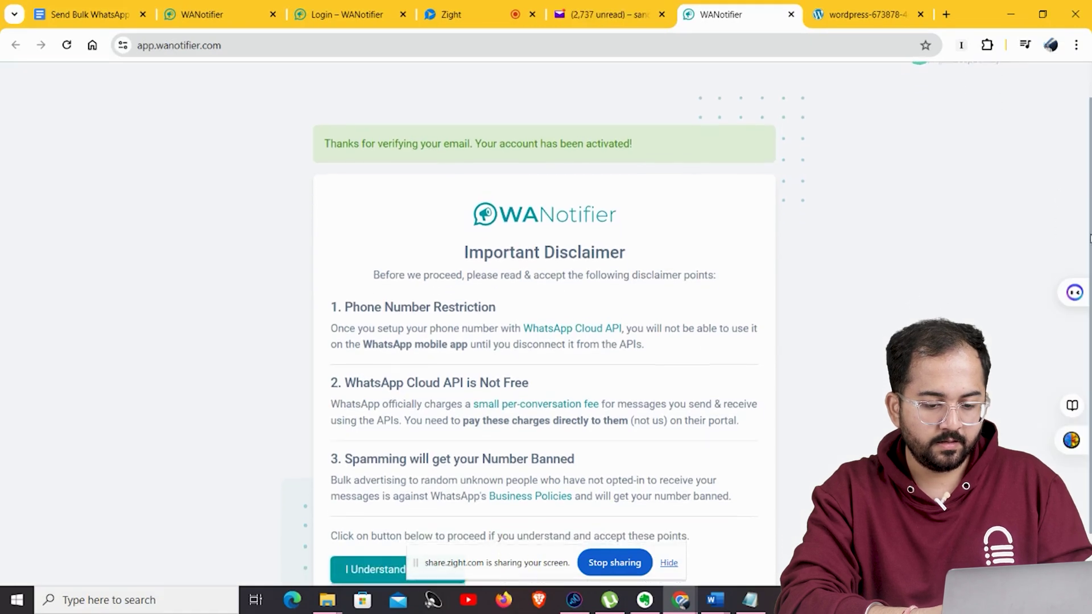
{"action": "left_click_drag", "start_coordinate": [1088, 265], "coordinate": [1086, 292]}
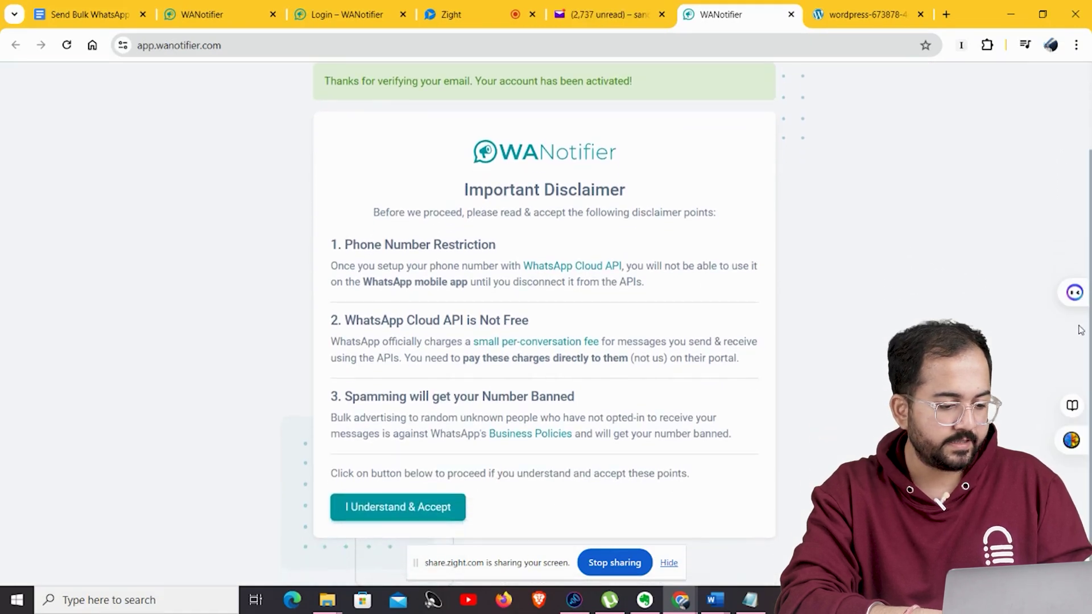
{"action": "left_click", "coordinate": [406, 508]}
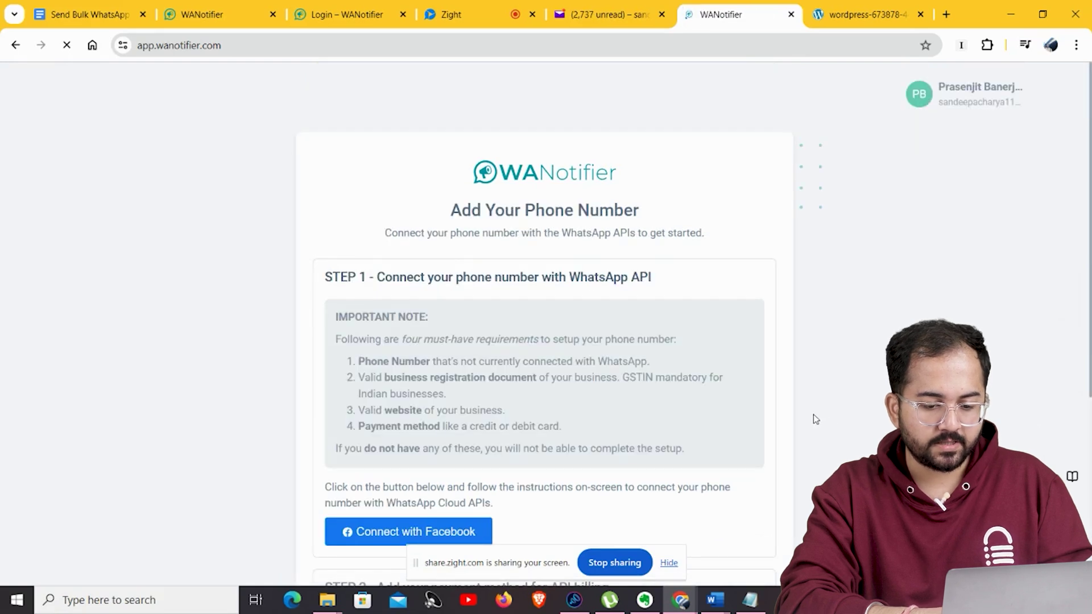
Choose to connect the WhatsApp number using API credentials.
{"action": "scroll", "coordinate": [1041, 205], "scroll_direction": "down", "scroll_amount": 2}
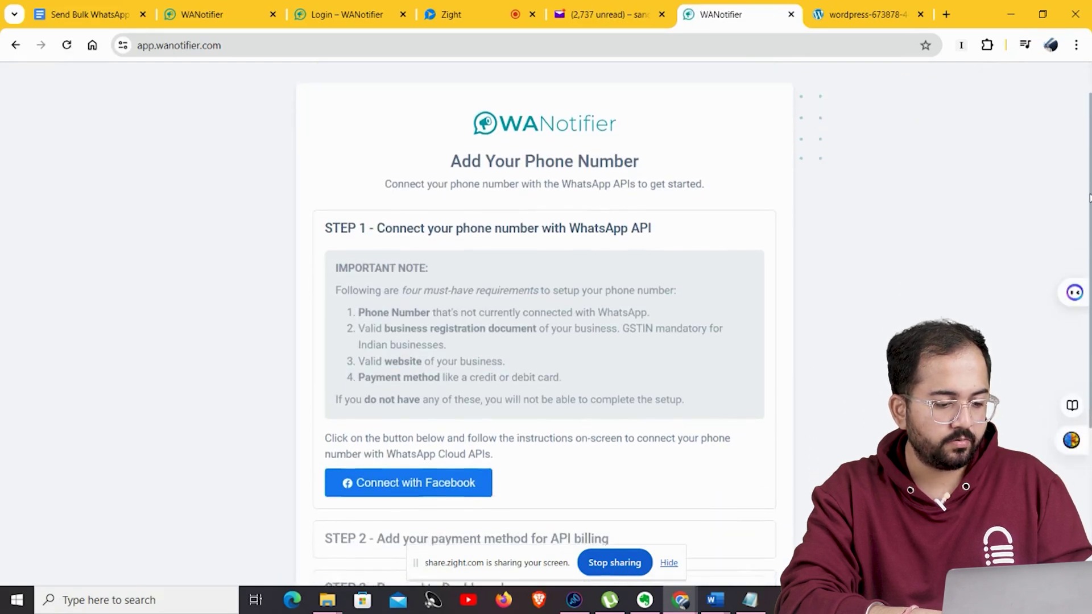
{"action": "left_click_drag", "start_coordinate": [1083, 235], "coordinate": [1089, 362]}
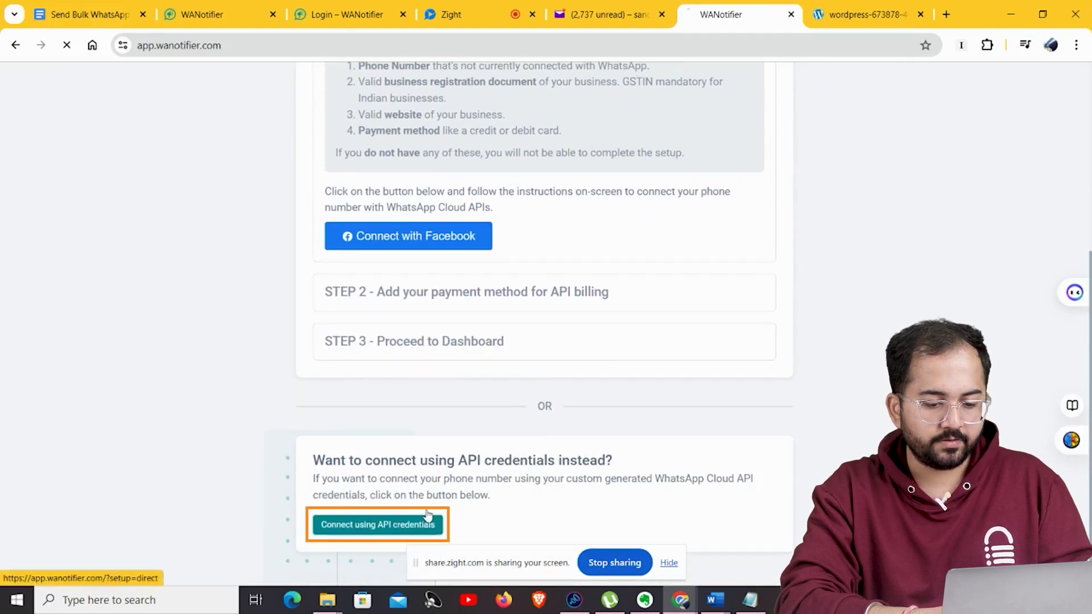
{"action": "left_click", "coordinate": [378, 525]}
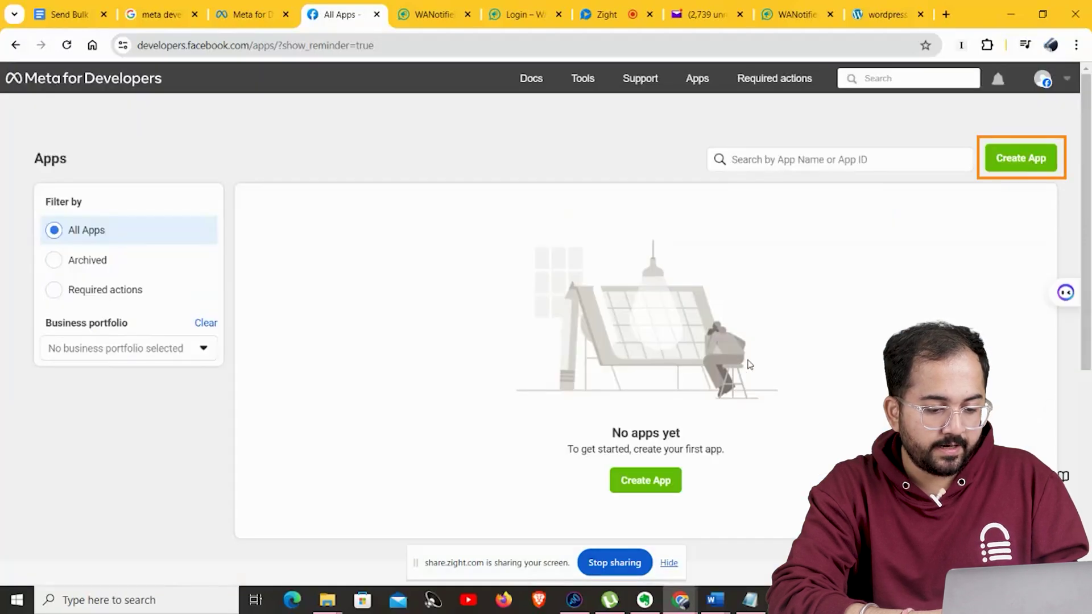
Start a new app connected to the business portfolio with the Other use case.
{"action": "left_click", "coordinate": [1021, 158]}
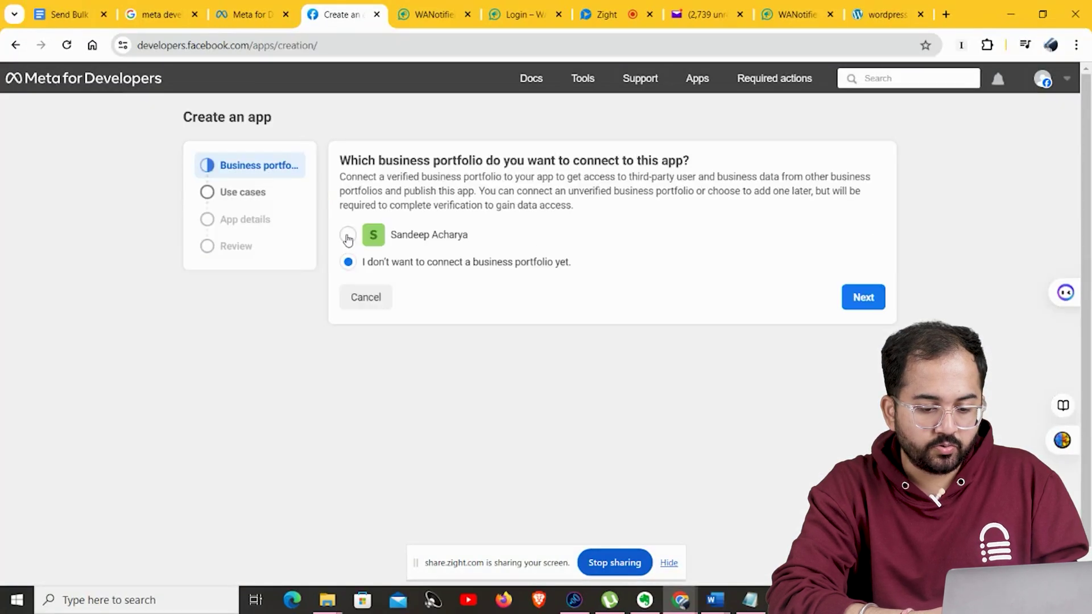
{"action": "left_click", "coordinate": [348, 235]}
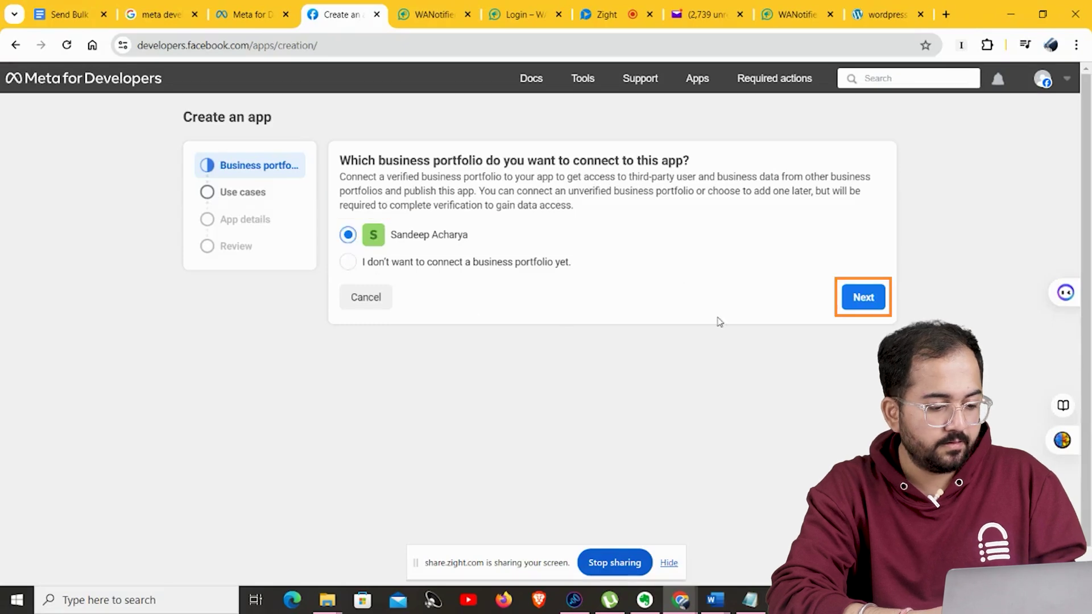
{"action": "left_click", "coordinate": [863, 297]}
{"action": "scroll", "coordinate": [349, 490], "scroll_direction": "down", "scroll_amount": 1}
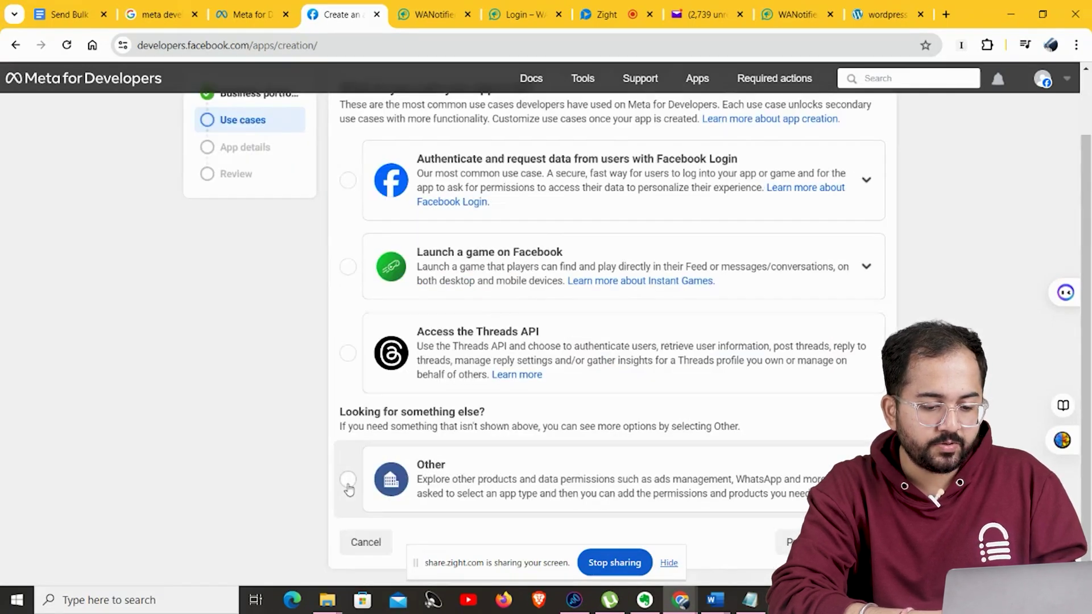
{"action": "left_click", "coordinate": [348, 481]}
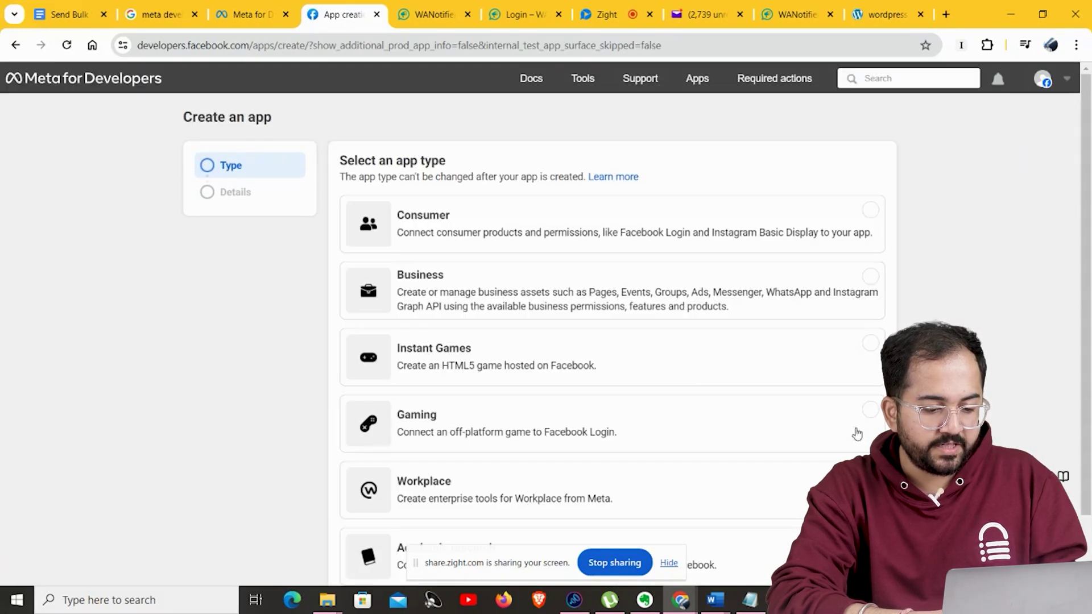
{"action": "left_click", "coordinate": [826, 308]}
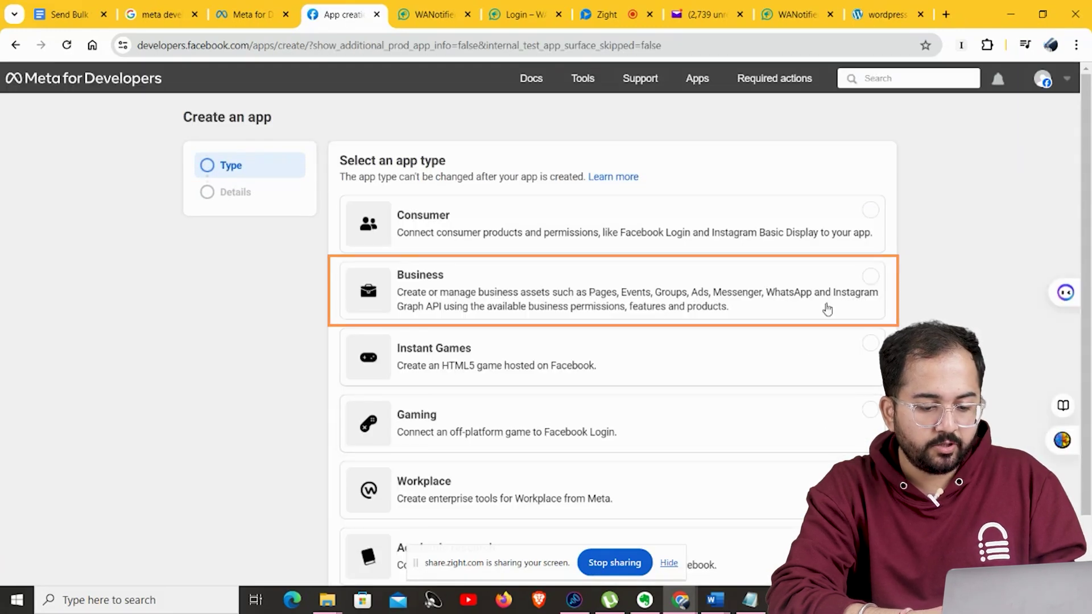
Choose the Business app type, name the app DNK and create it.
{"action": "left_click", "coordinate": [870, 277]}
{"action": "scroll", "coordinate": [867, 280], "scroll_direction": "down", "scroll_amount": 1}
{"action": "left_click", "coordinate": [848, 545]}
{"action": "left_click", "coordinate": [406, 163]}
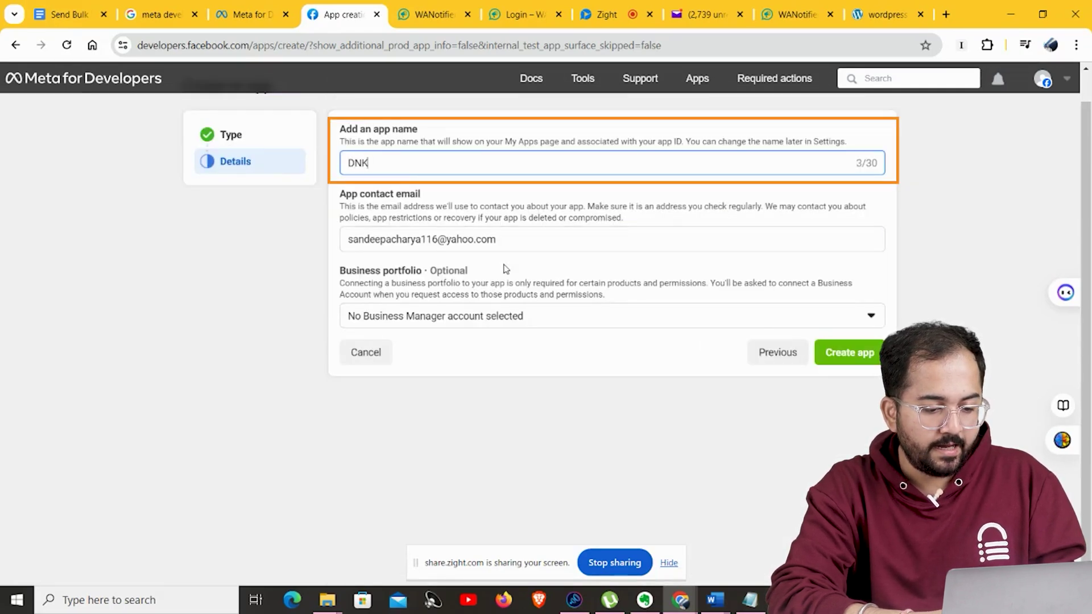
{"action": "left_click", "coordinate": [838, 366]}
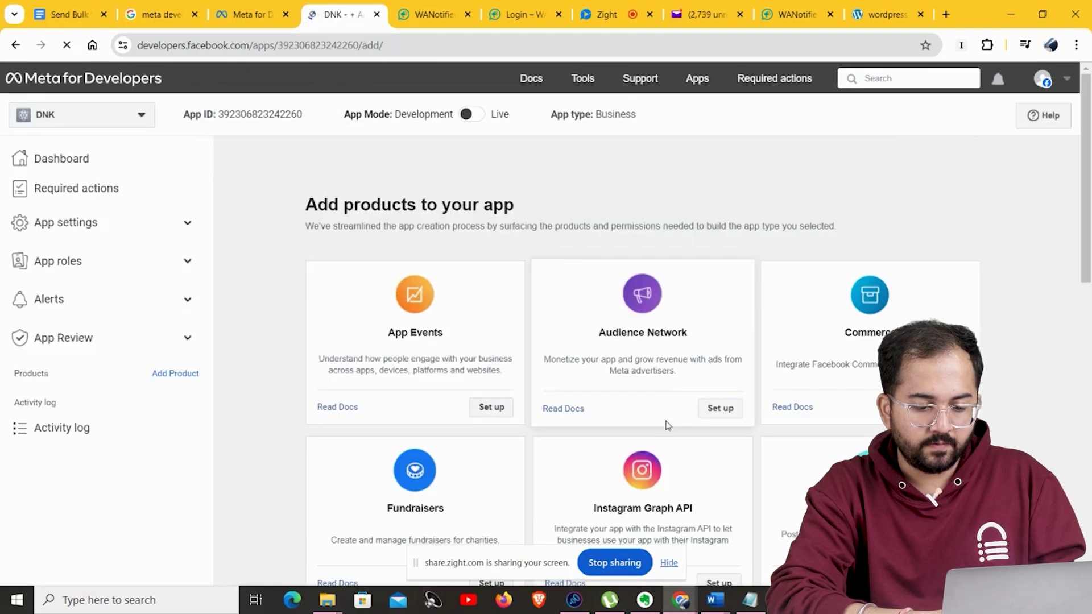
Set up the WhatsApp product for DNK, keeping the business portfolio, and review API Setup.
{"action": "scroll", "coordinate": [1090, 392], "scroll_direction": "down", "scroll_amount": 8}
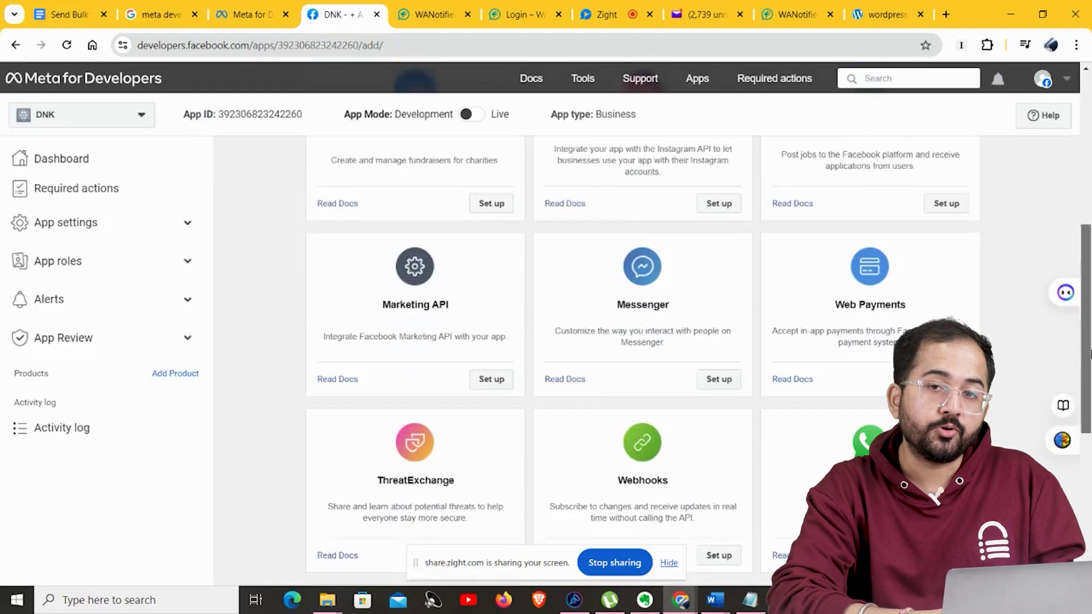
{"action": "left_click_drag", "start_coordinate": [1090, 393], "coordinate": [1091, 400]}
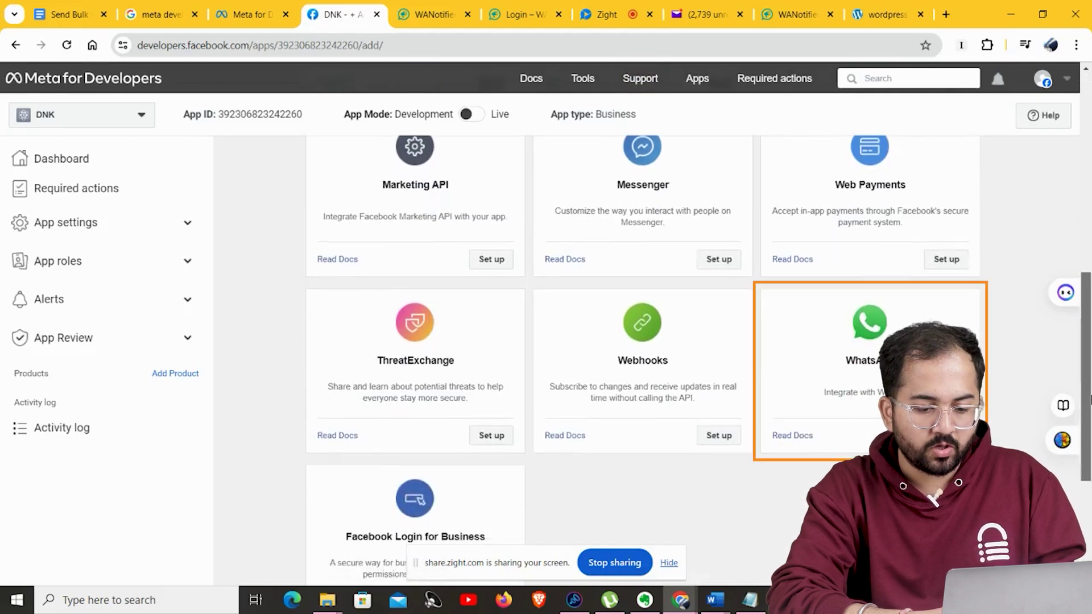
{"action": "left_click_drag", "start_coordinate": [1090, 400], "coordinate": [1091, 401]}
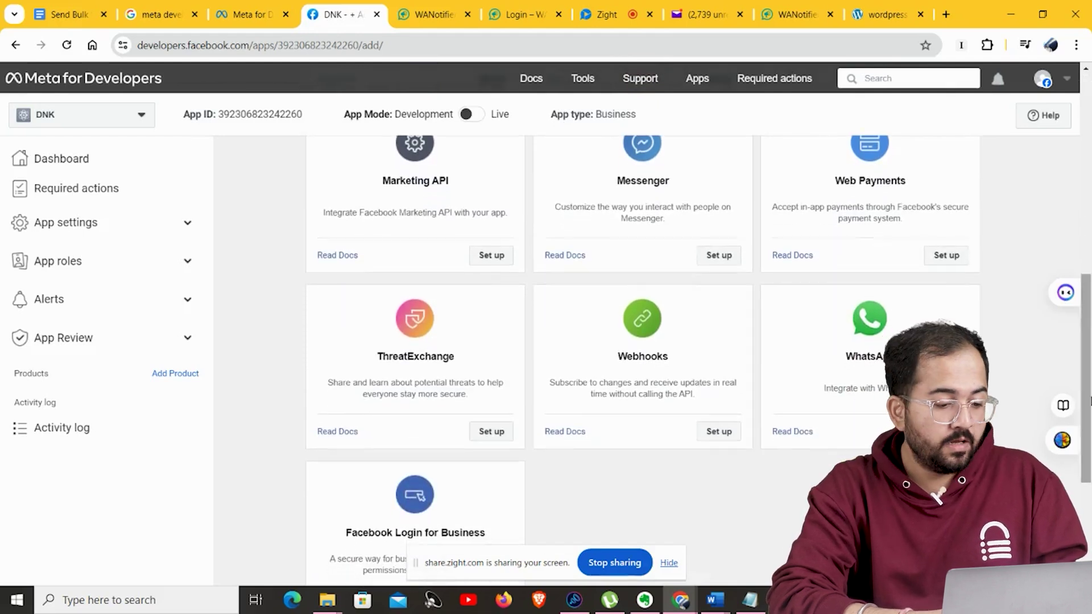
{"action": "left_click", "coordinate": [816, 365]}
{"action": "scroll", "coordinate": [903, 345], "scroll_direction": "down", "scroll_amount": 1}
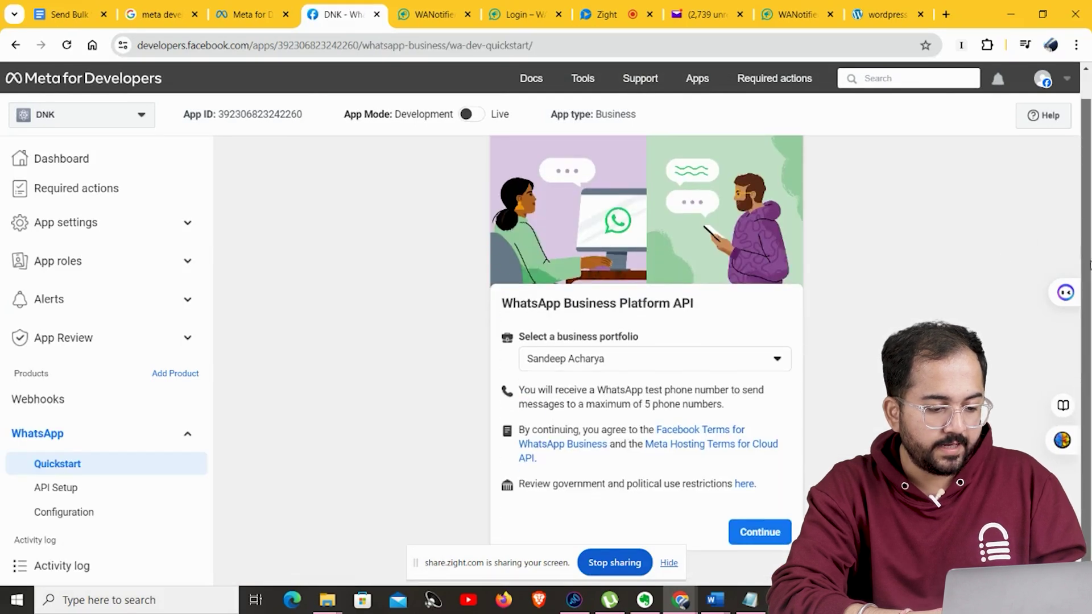
{"action": "left_click", "coordinate": [771, 533]}
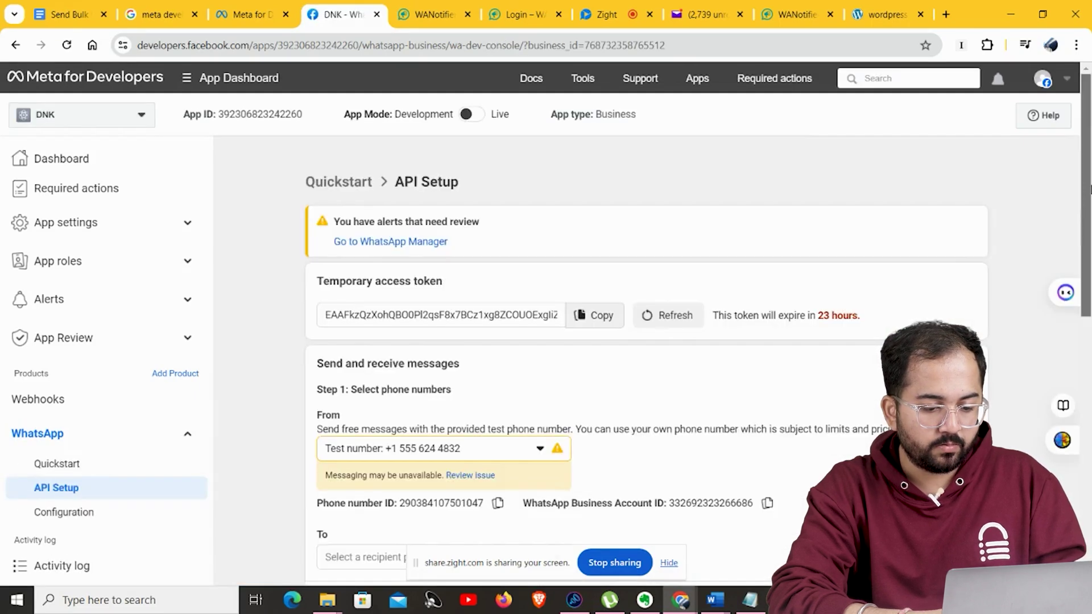
{"action": "scroll", "coordinate": [1089, 323], "scroll_direction": "down", "scroll_amount": 5}
{"action": "scroll", "coordinate": [1090, 323], "scroll_direction": "down", "scroll_amount": 5}
Enter business name DNK, the pasted website address and country India, then submit.
{"action": "left_click", "coordinate": [398, 416]}
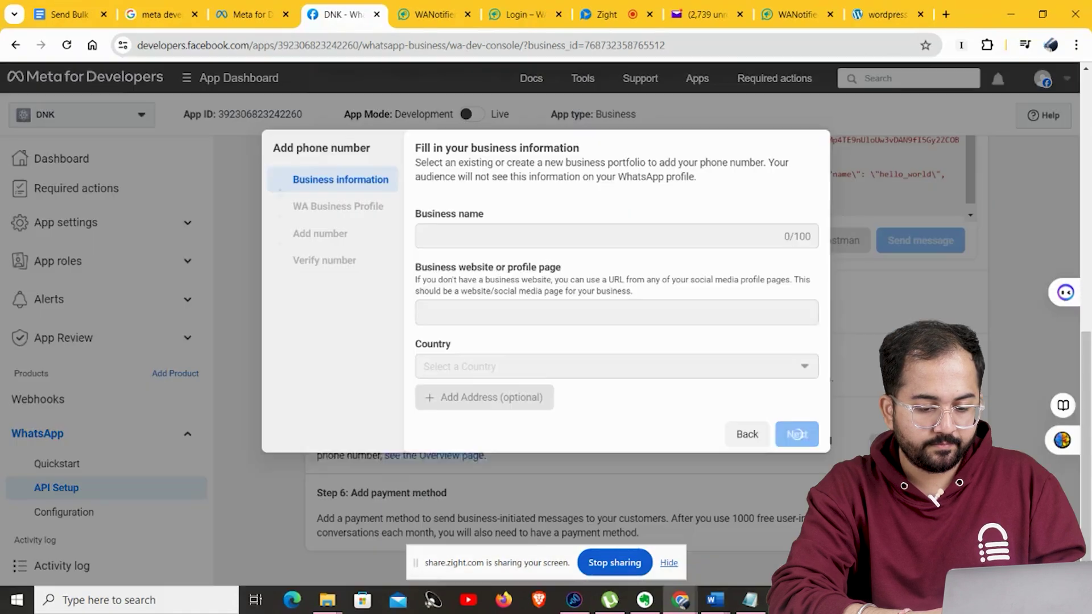
{"action": "left_click", "coordinate": [498, 247]}
{"action": "type", "text": "DNK"}
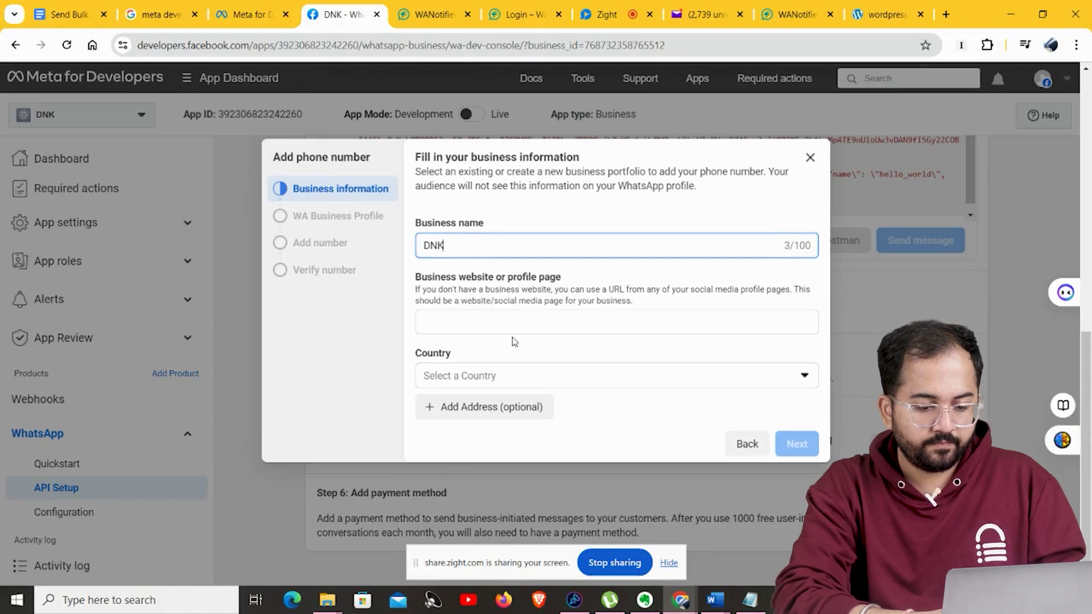
{"action": "left_click", "coordinate": [504, 320]}
{"action": "type", "text": "https://wordpress-673878-4448790.cloudwaysapps.com/"}
{"action": "left_click", "coordinate": [601, 363]}
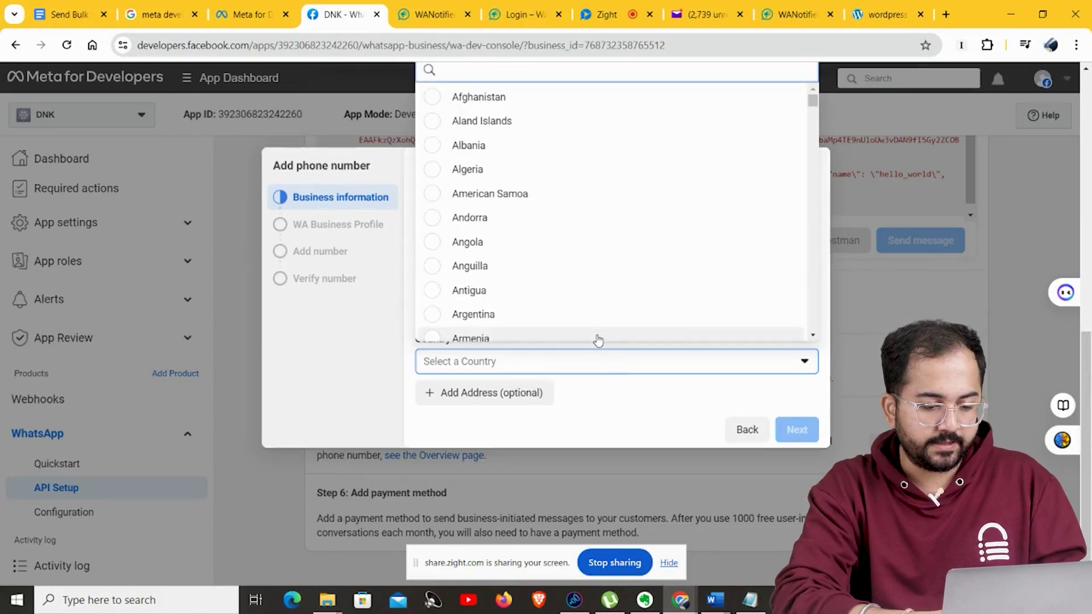
{"action": "type", "text": "Indi"}
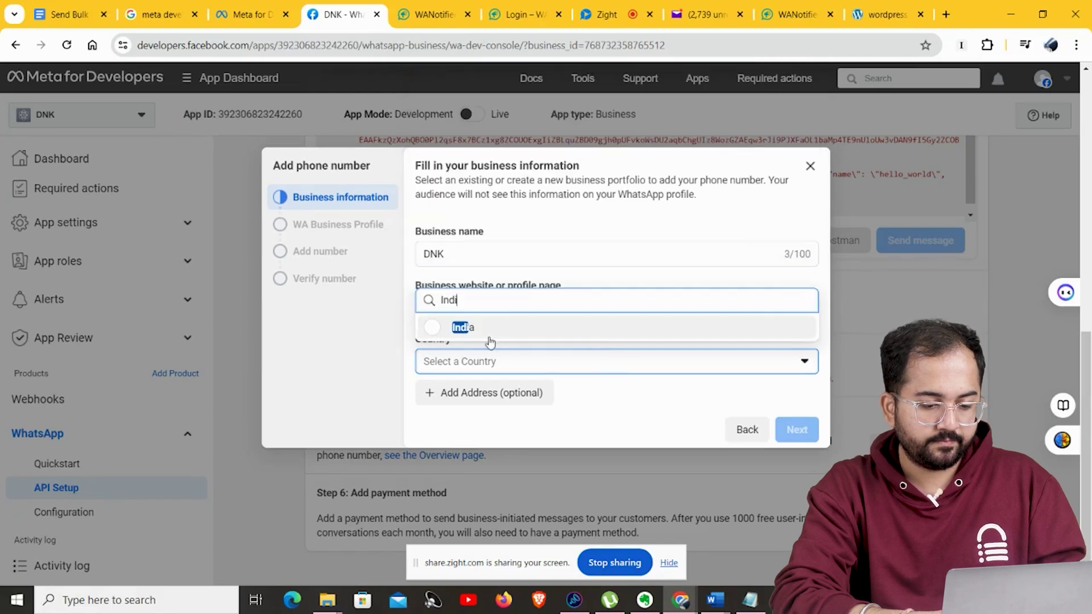
{"action": "left_click", "coordinate": [490, 335]}
{"action": "left_click", "coordinate": [803, 431]}
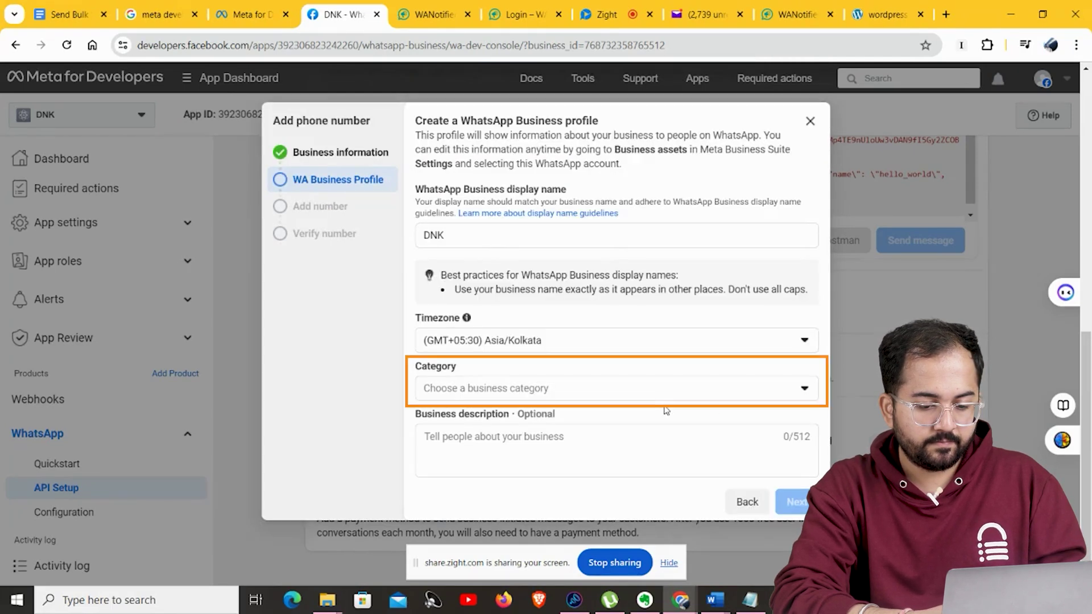
Set the business category to Shopping and Retail and continue.
{"action": "left_click", "coordinate": [804, 388]}
{"action": "scroll", "coordinate": [815, 278], "scroll_direction": "down", "scroll_amount": 1}
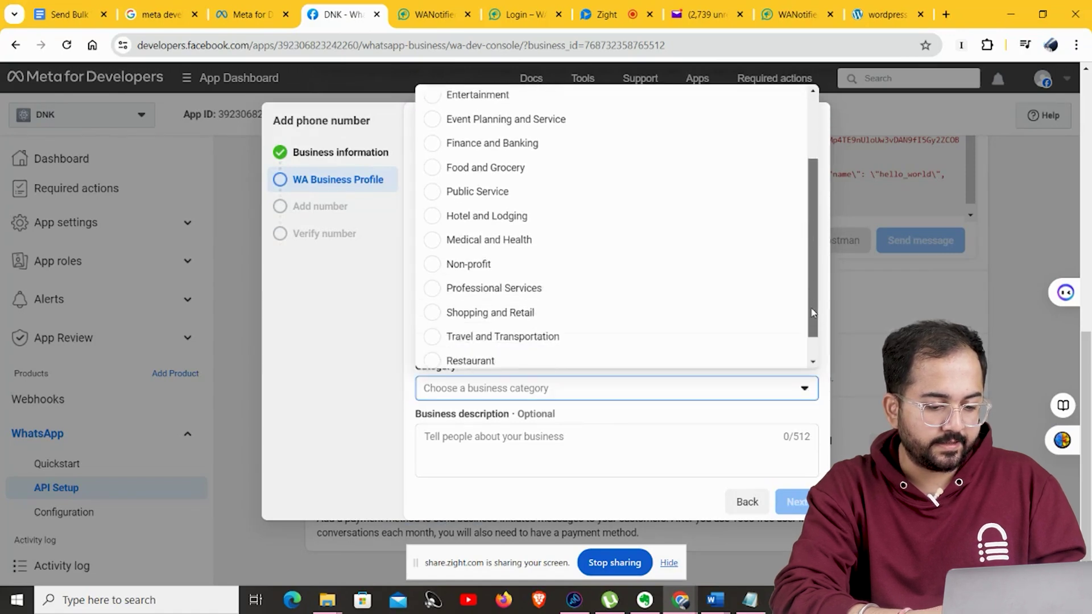
{"action": "scroll", "coordinate": [814, 313], "scroll_direction": "down", "scroll_amount": 1}
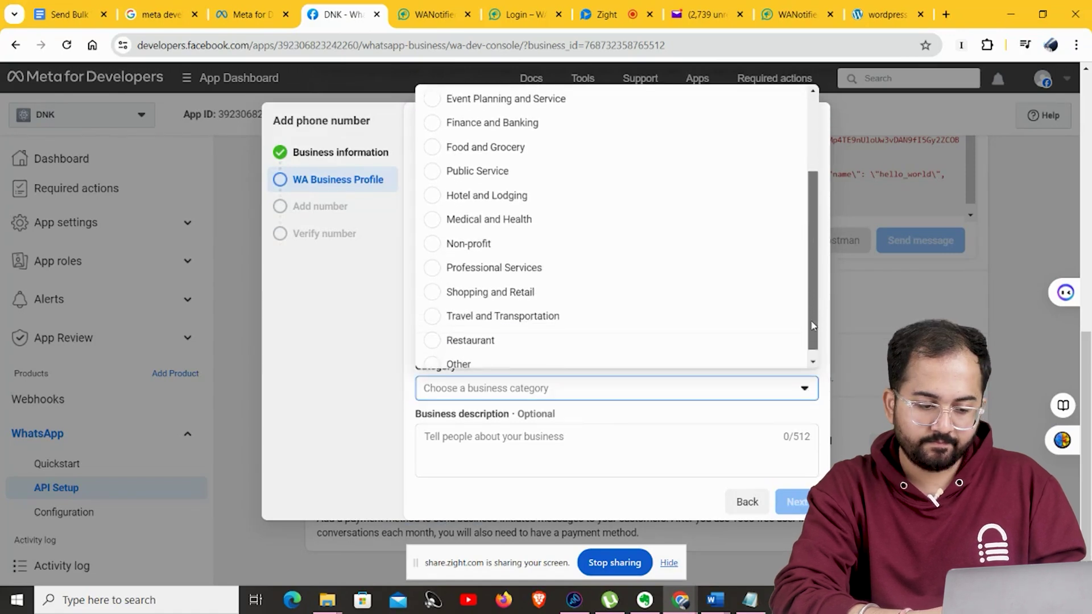
{"action": "left_click", "coordinate": [451, 287]}
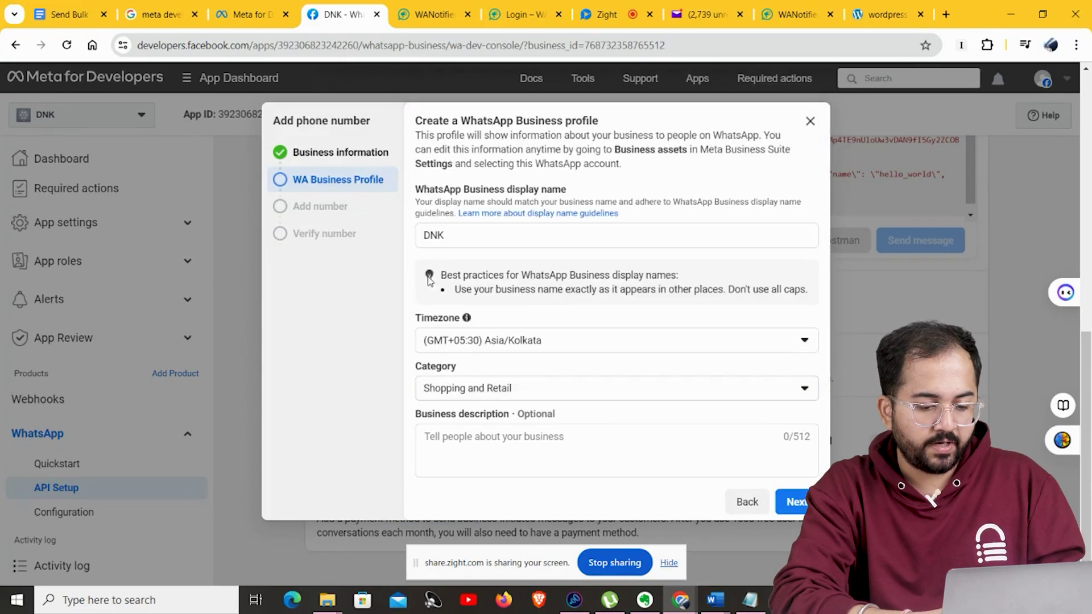
{"action": "left_click", "coordinate": [791, 502]}
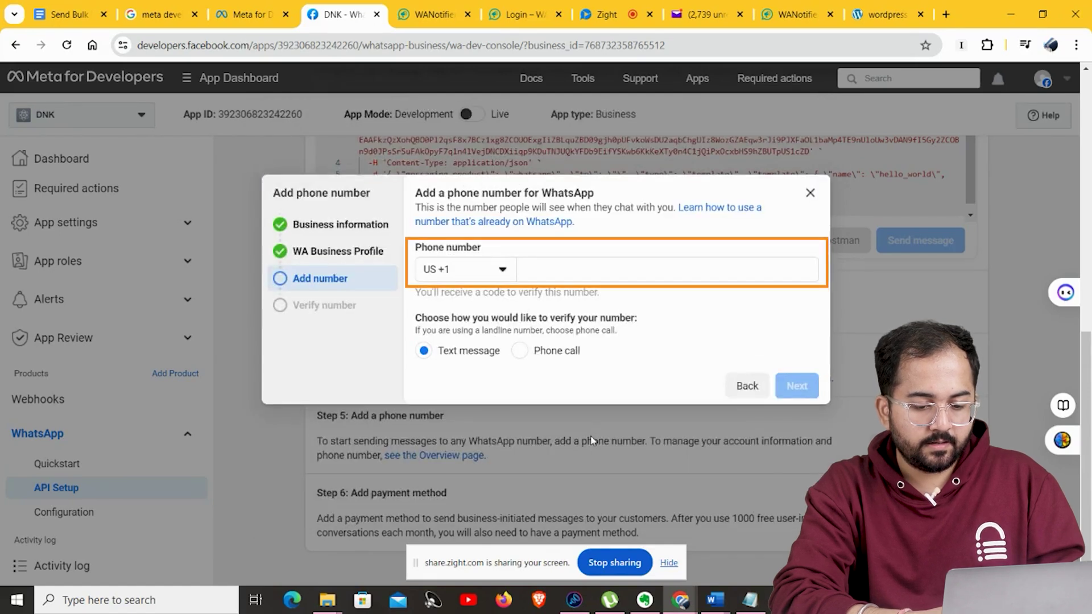
Enter the business phone number with India's +91 code and request a verification code.
{"action": "left_click", "coordinate": [463, 270]}
{"action": "type", "text": "india"}
{"action": "left_click", "coordinate": [465, 334]}
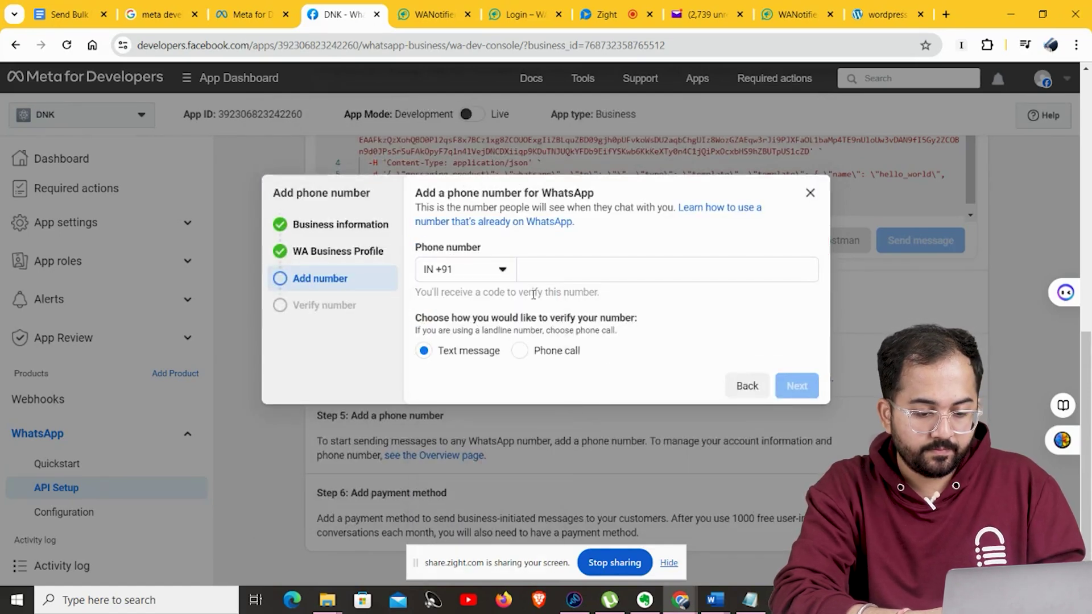
{"action": "key", "text": "ctrl+v"}
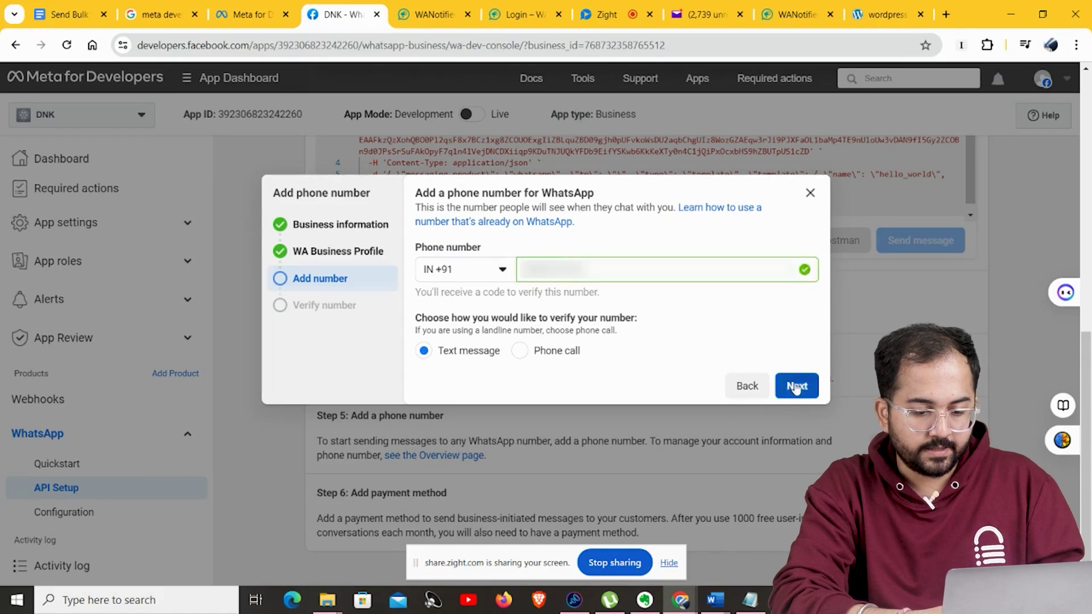
{"action": "left_click", "coordinate": [796, 385]}
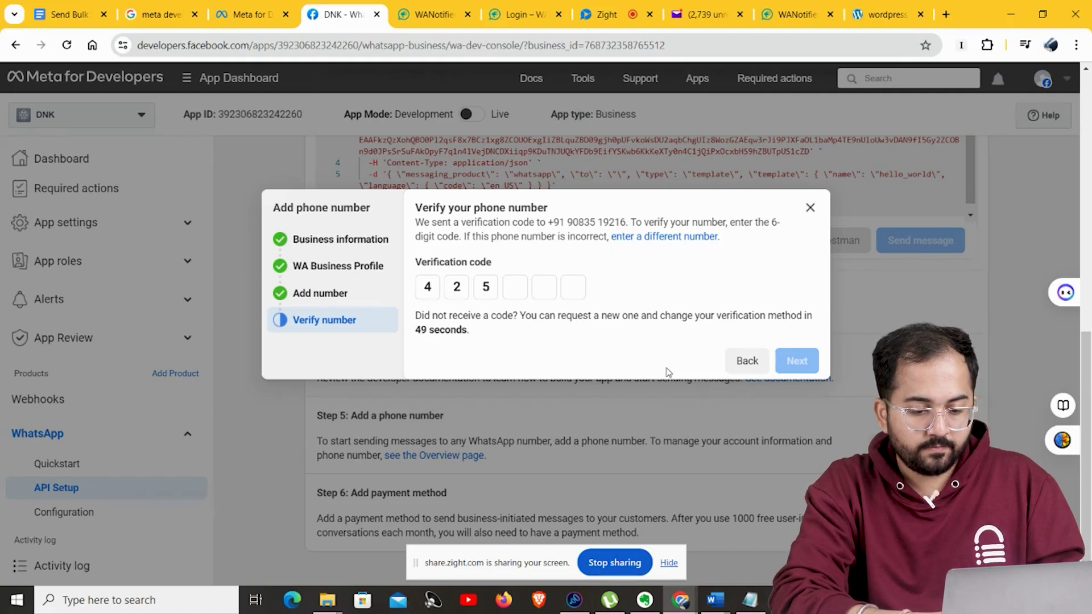
Submit the SMS verification code and keep DNK as the sending number.
{"action": "type", "text": "65"}
{"action": "left_click", "coordinate": [797, 361]}
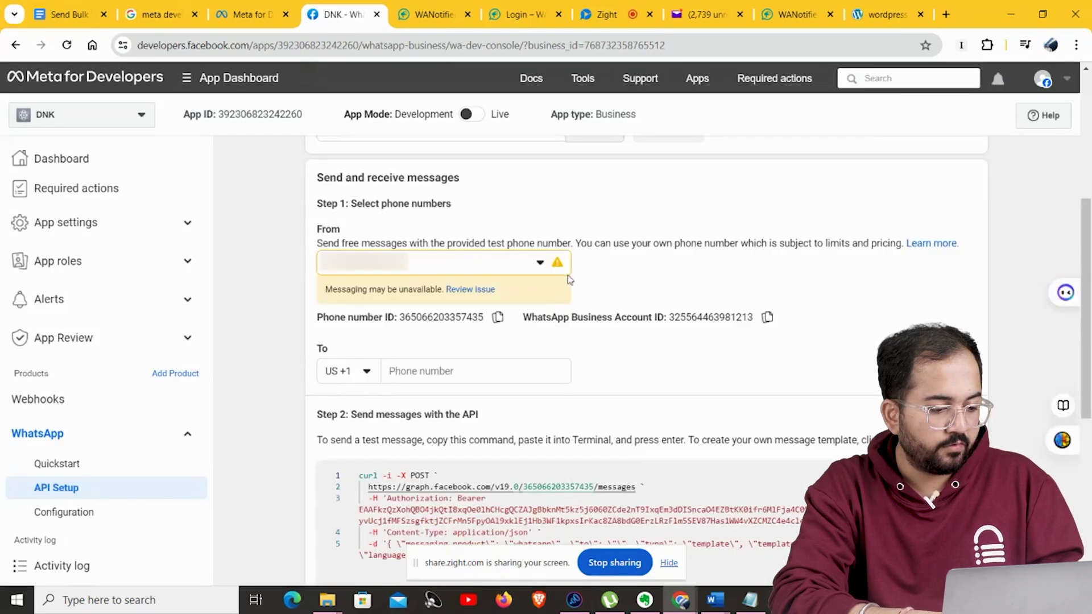
{"action": "left_click", "coordinate": [542, 267]}
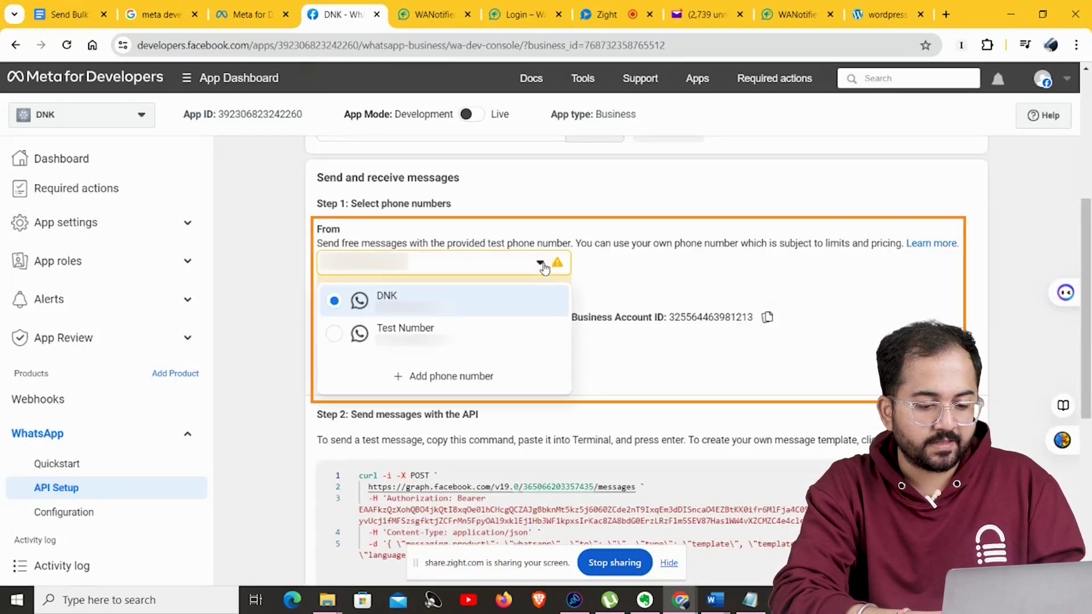
{"action": "left_click", "coordinate": [517, 302]}
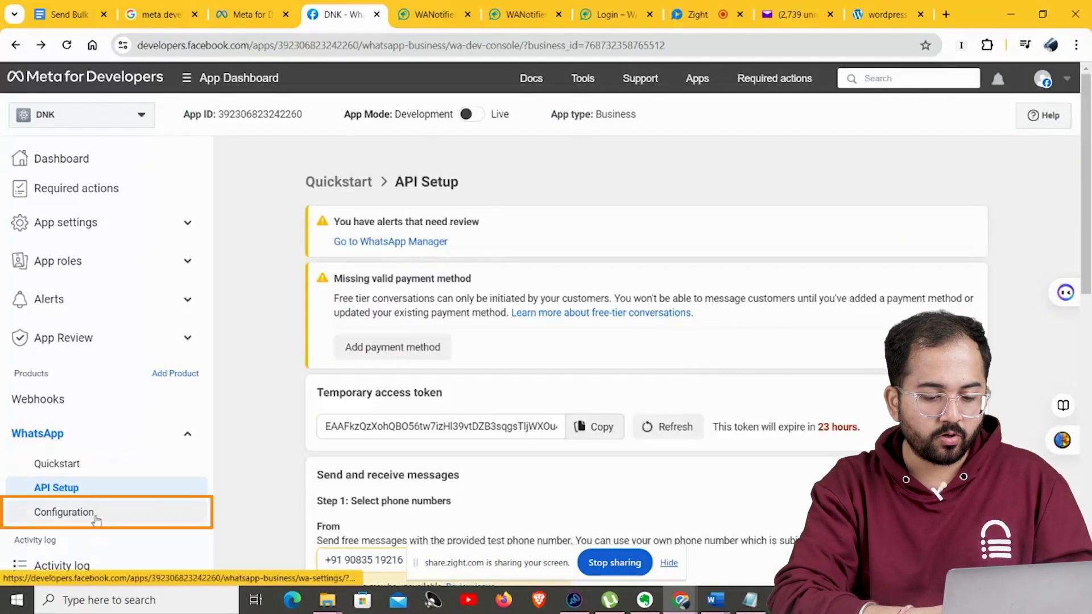
Paste WANotifier's callback URL into the WhatsApp webhook's Callback URL field.
{"action": "left_click", "coordinate": [97, 515]}
{"action": "left_click", "coordinate": [956, 288]}
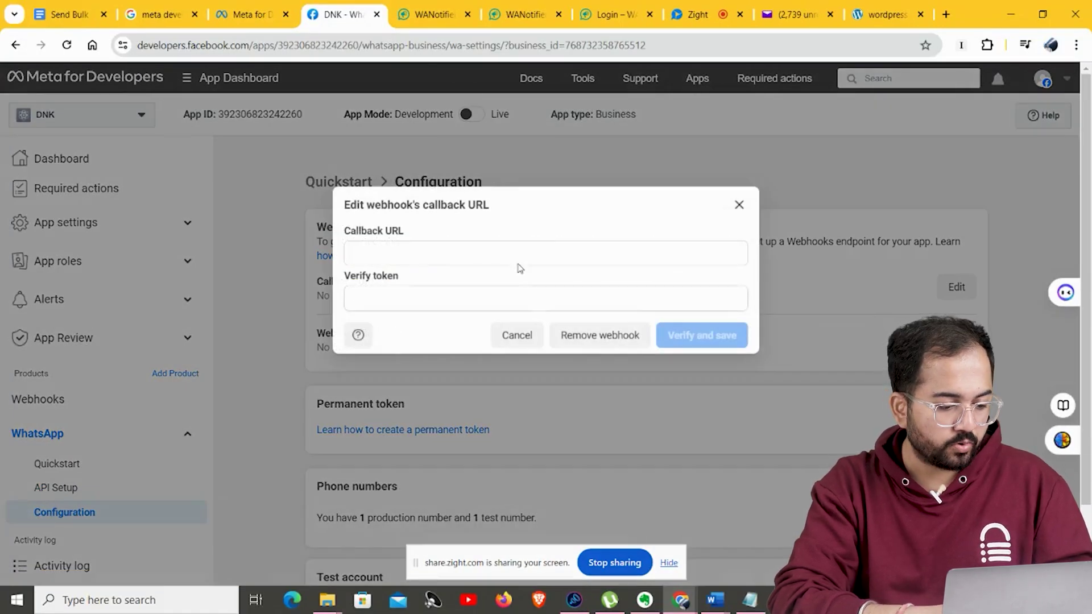
{"action": "left_click", "coordinate": [431, 15]}
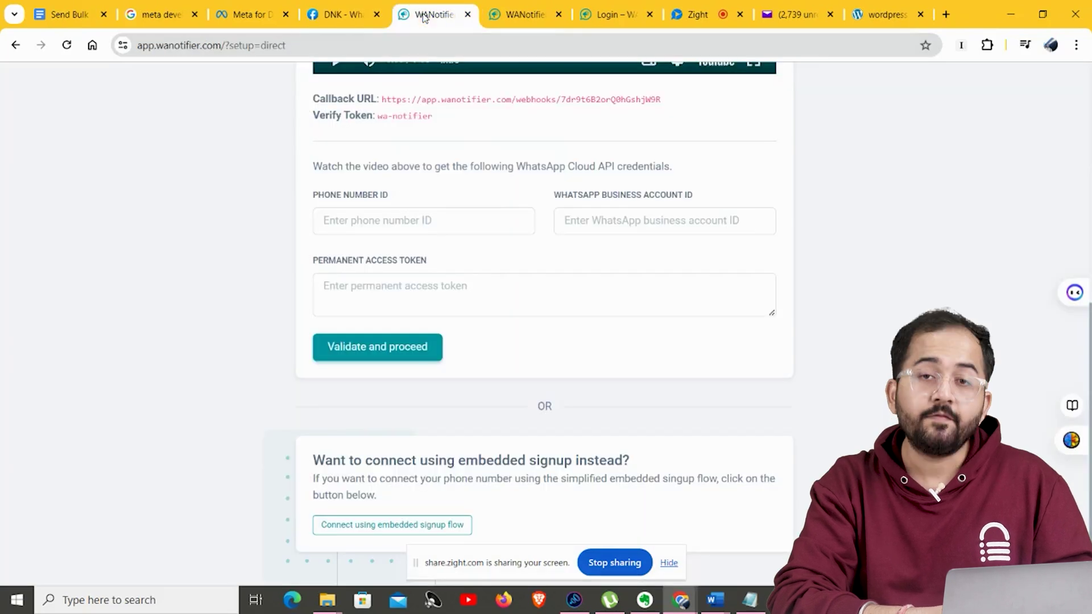
{"action": "left_click_drag", "start_coordinate": [663, 100], "coordinate": [383, 98]}
{"action": "key", "text": "ctrl+c"}
{"action": "left_click", "coordinate": [342, 14]}
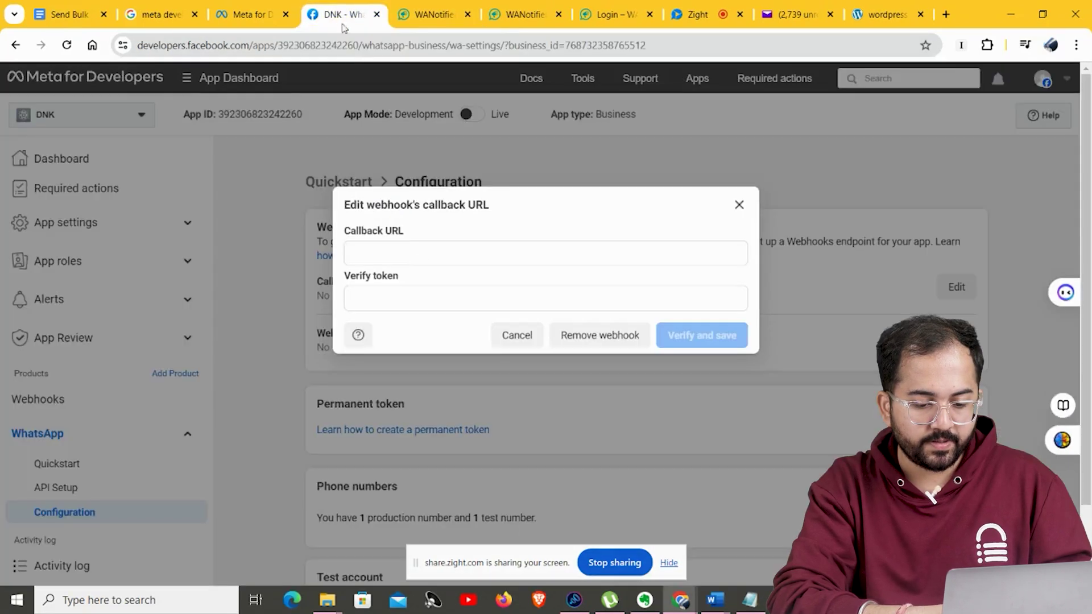
{"action": "left_click", "coordinate": [383, 248]}
{"action": "key", "text": "ctrl+v"}
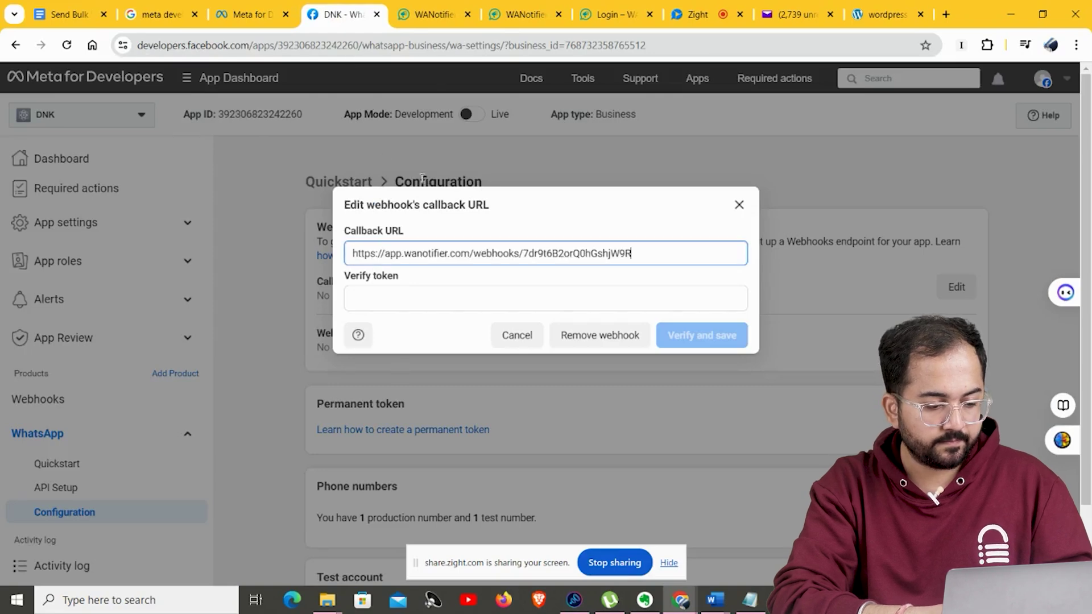
Copy WANotifier's verify token into the Verify token field, then verify and save.
{"action": "left_click", "coordinate": [435, 15]}
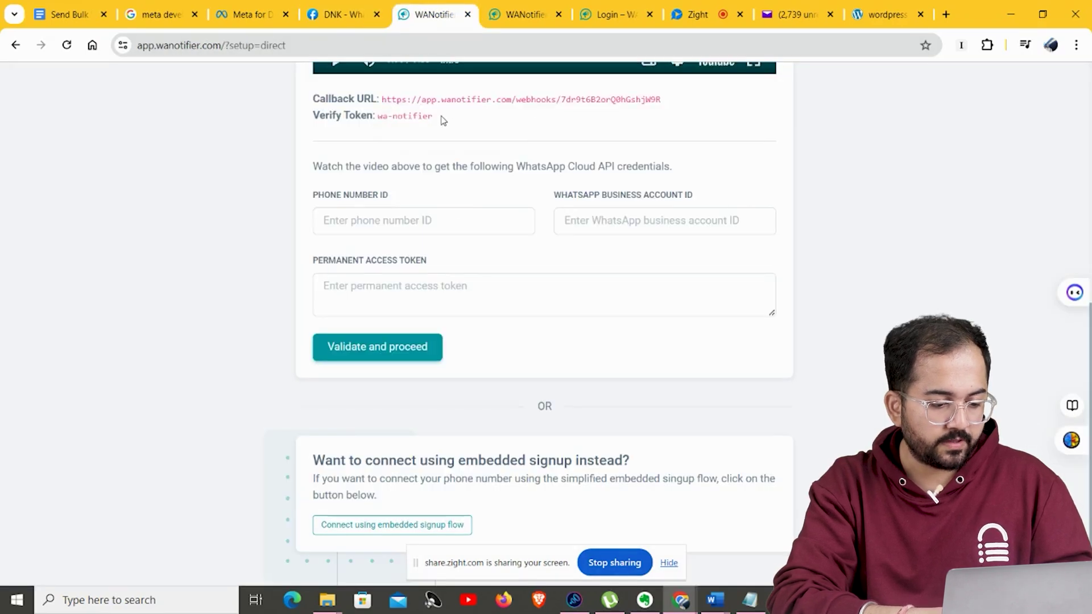
{"action": "left_click_drag", "start_coordinate": [434, 116], "coordinate": [379, 115]}
{"action": "key", "text": "ctrl+c"}
{"action": "left_click", "coordinate": [341, 14]}
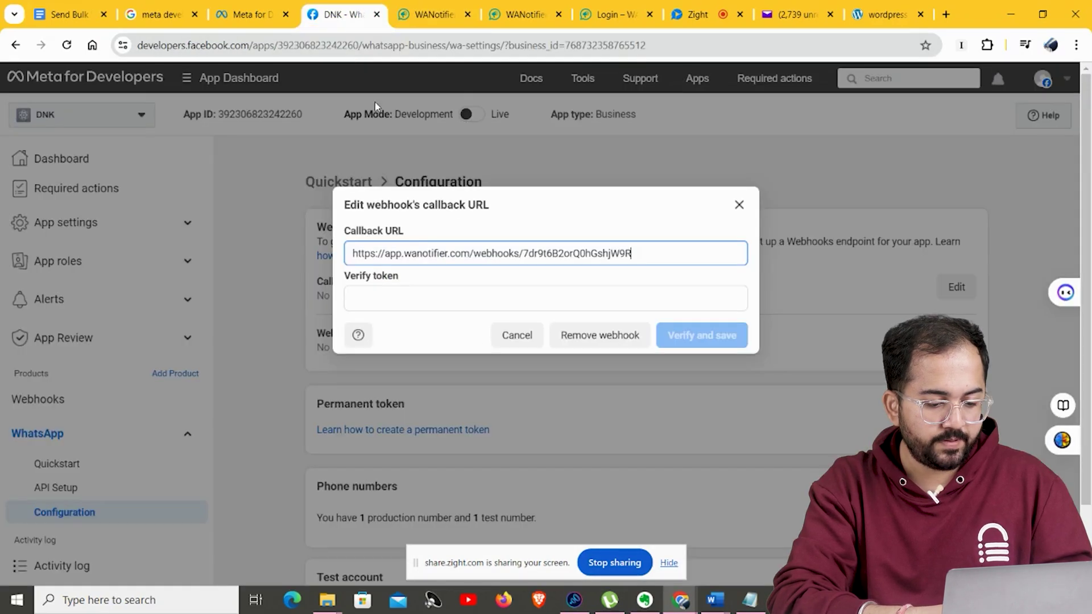
{"action": "left_click", "coordinate": [399, 300]}
{"action": "key", "text": "ctrl+v"}
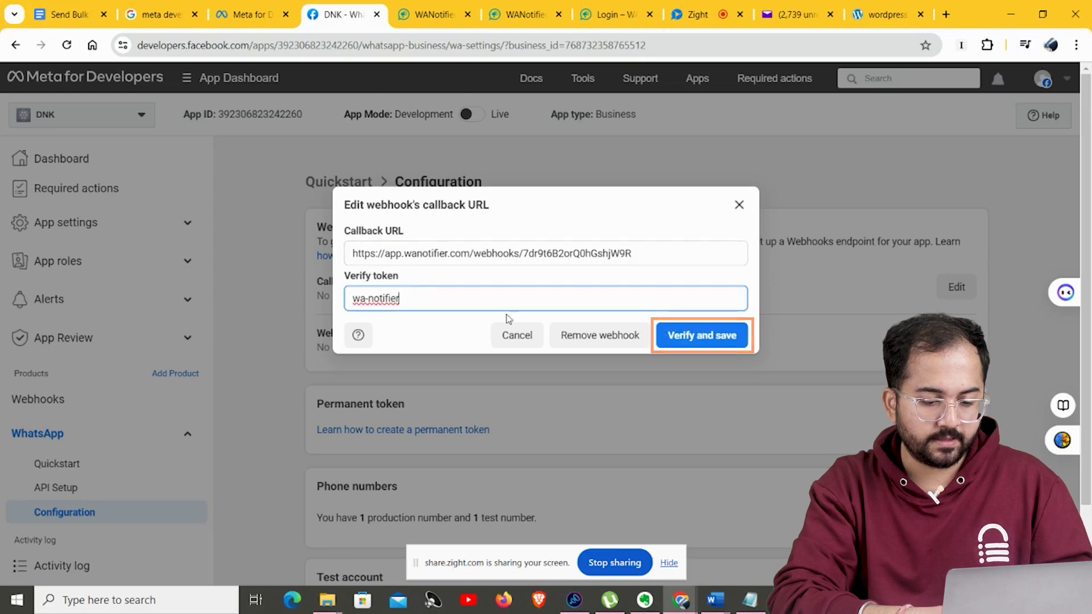
{"action": "left_click", "coordinate": [734, 340]}
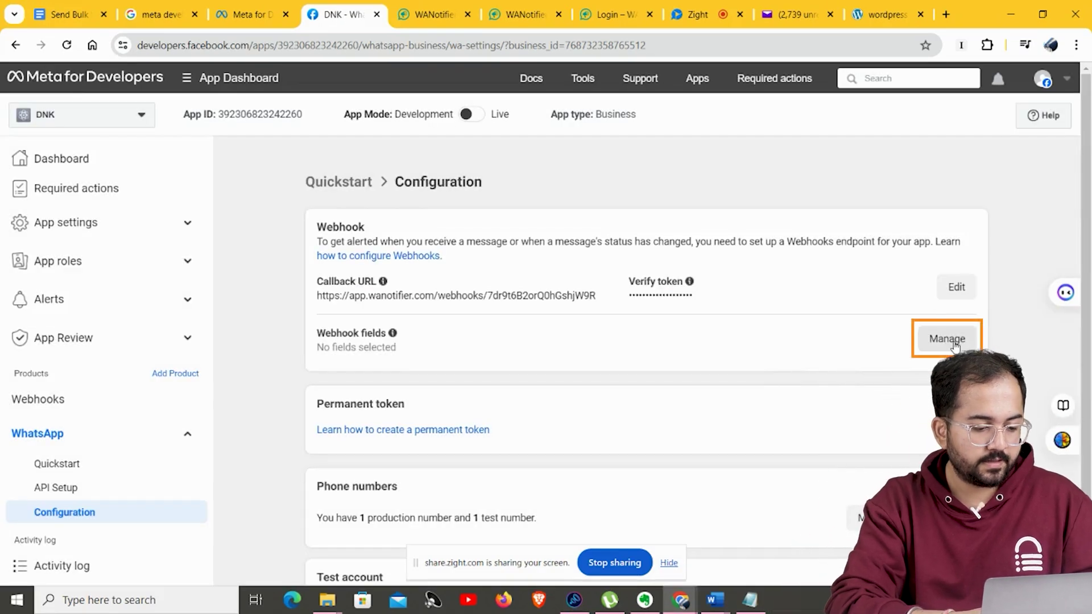
Subscribe webhook fields account_alerts through message_template_quality_update.
{"action": "key", "text": "Return"}
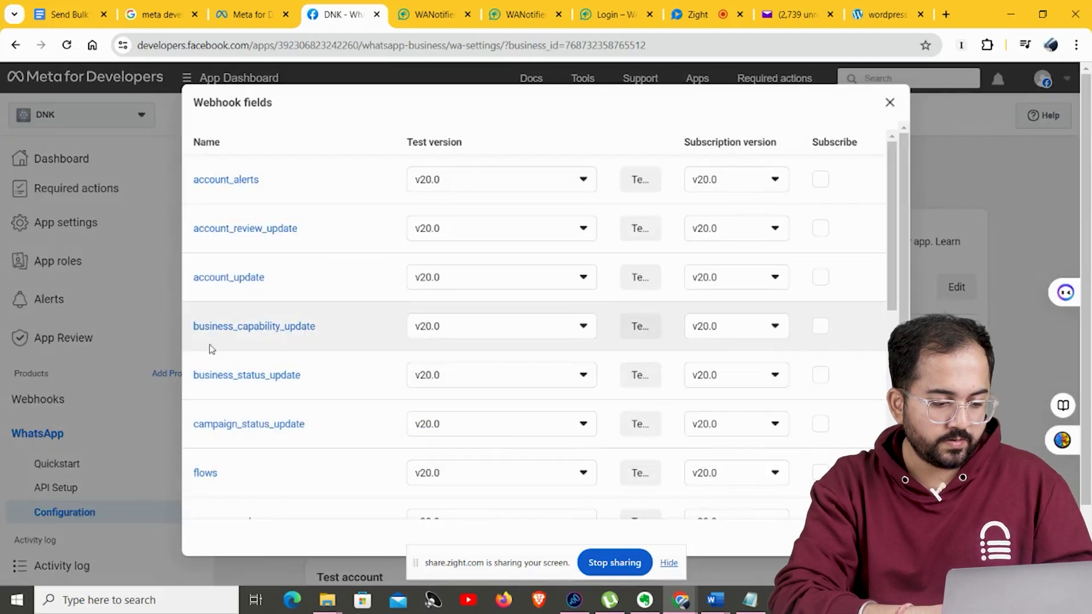
{"action": "left_click", "coordinate": [821, 179]}
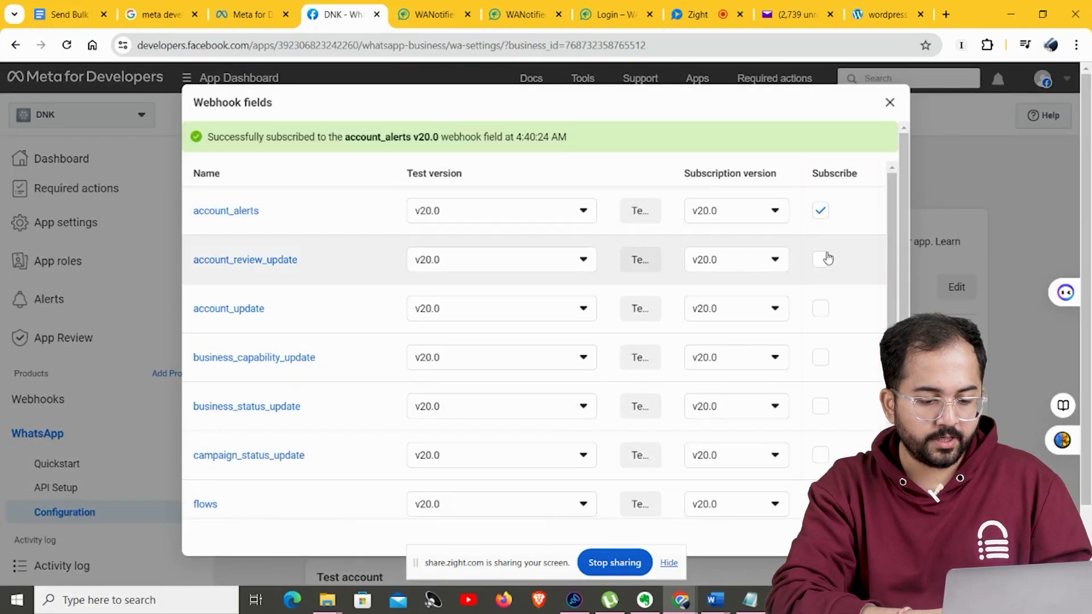
{"action": "left_click", "coordinate": [821, 260]}
{"action": "left_click", "coordinate": [821, 309]}
{"action": "left_click", "coordinate": [821, 357]}
{"action": "left_click", "coordinate": [821, 407]}
{"action": "scroll", "coordinate": [825, 352], "scroll_direction": "down", "scroll_amount": 2}
{"action": "left_click", "coordinate": [821, 347]}
{"action": "left_click", "coordinate": [821, 395]}
{"action": "left_click", "coordinate": [821, 444]}
{"action": "left_click", "coordinate": [821, 493]}
Subscribe the remaining fields, message_template_status_update through security, and close the list.
{"action": "scroll", "coordinate": [821, 493], "scroll_direction": "down", "scroll_amount": 5}
{"action": "left_click", "coordinate": [821, 275]}
{"action": "left_click", "coordinate": [820, 324]}
{"action": "left_click", "coordinate": [821, 373]}
{"action": "left_click", "coordinate": [821, 422]}
{"action": "scroll", "coordinate": [821, 422], "scroll_direction": "down", "scroll_amount": 1}
{"action": "scroll", "coordinate": [820, 422], "scroll_direction": "down", "scroll_amount": 1}
{"action": "left_click", "coordinate": [821, 382]}
{"action": "left_click", "coordinate": [820, 431]}
{"action": "left_click", "coordinate": [821, 480]}
{"action": "key", "text": "Escape"}
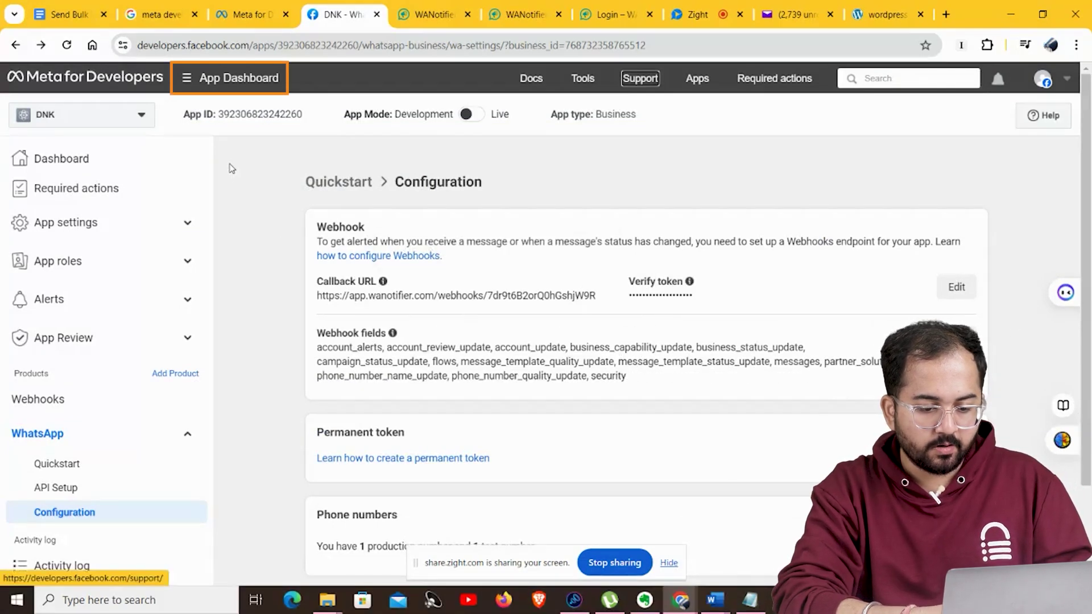
Go to System users in Business Settings and accept the non-discrimination policy.
{"action": "left_click", "coordinate": [193, 82]}
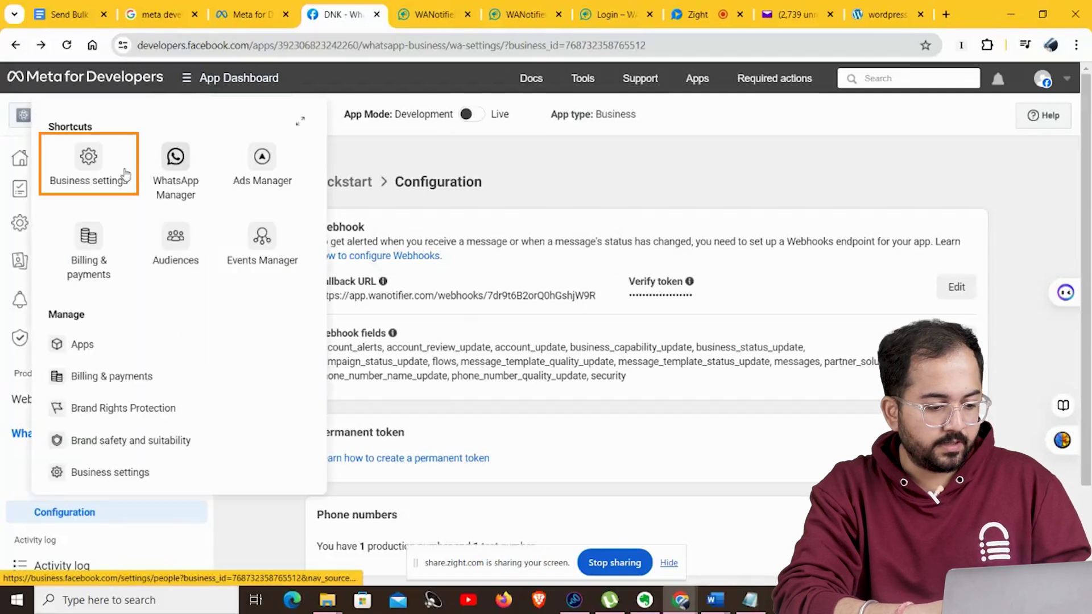
{"action": "left_click", "coordinate": [90, 163]}
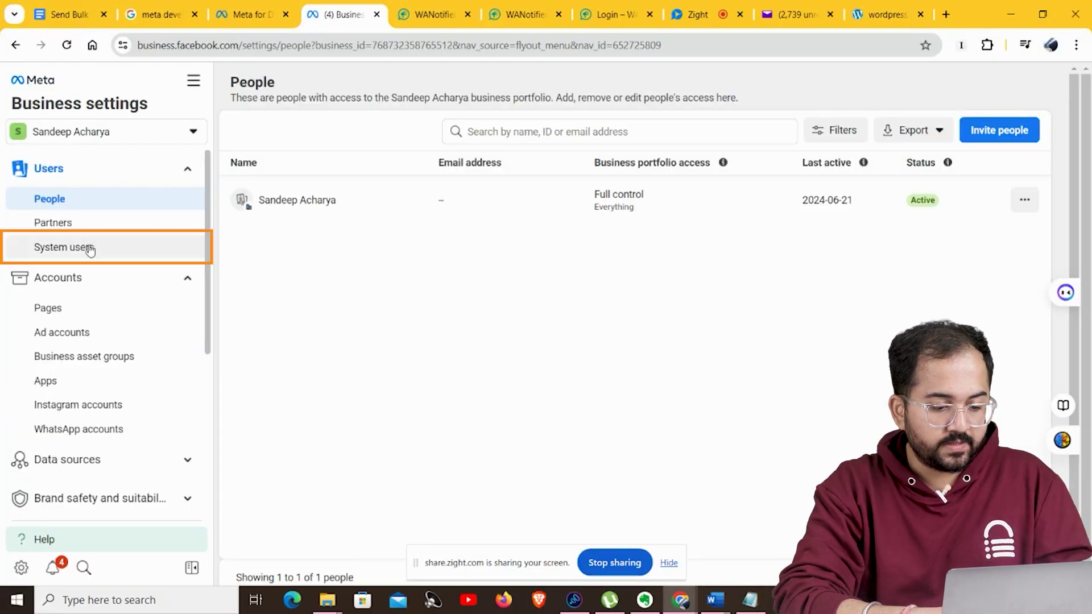
{"action": "left_click", "coordinate": [90, 249]}
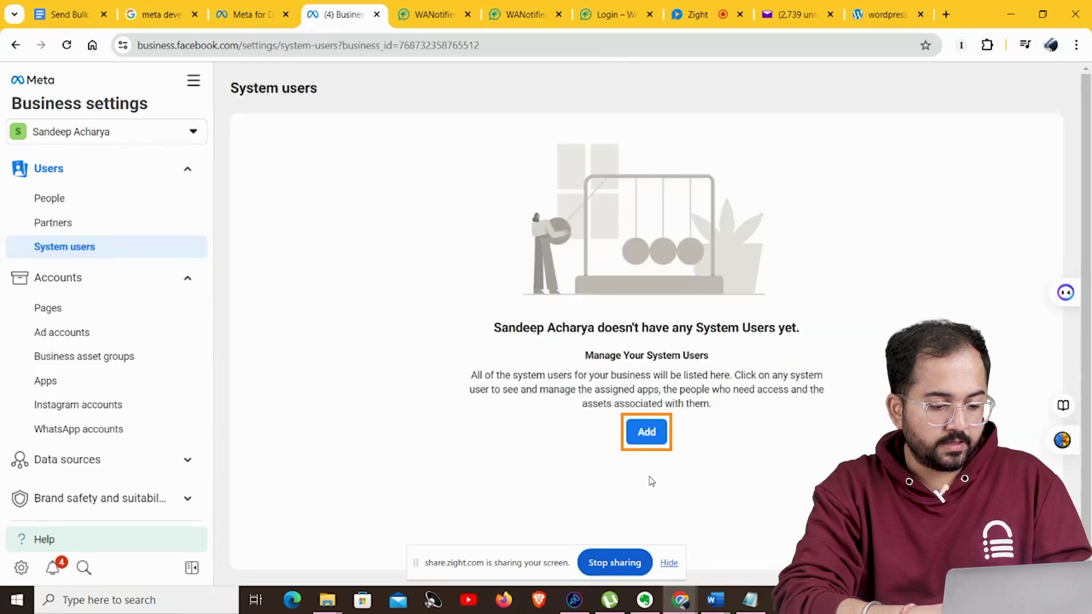
{"action": "left_click", "coordinate": [644, 439]}
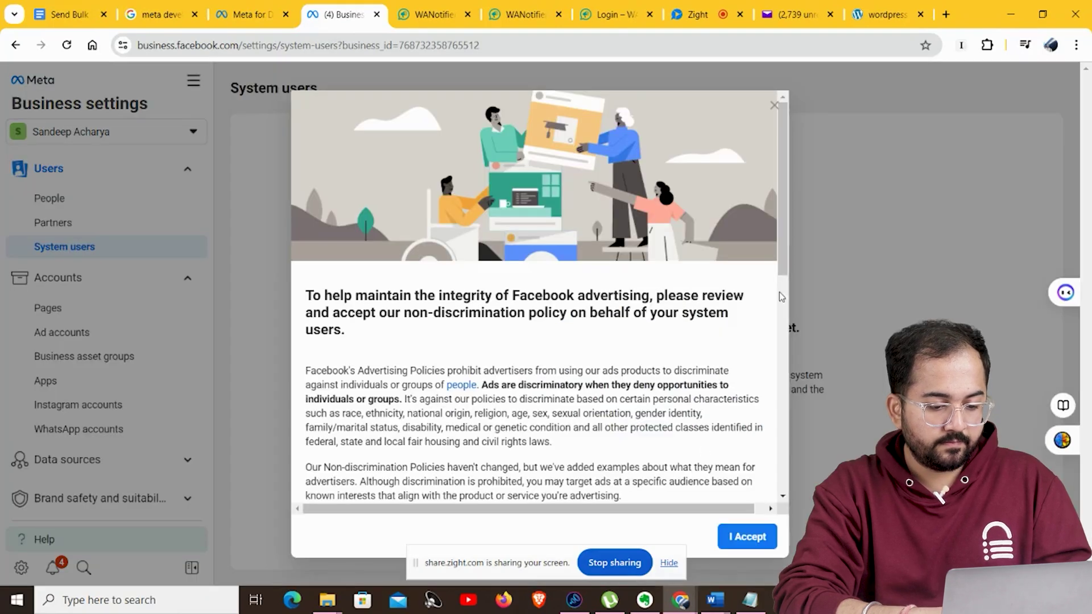
{"action": "scroll", "coordinate": [784, 285], "scroll_direction": "down", "scroll_amount": 10}
{"action": "left_click", "coordinate": [734, 537]}
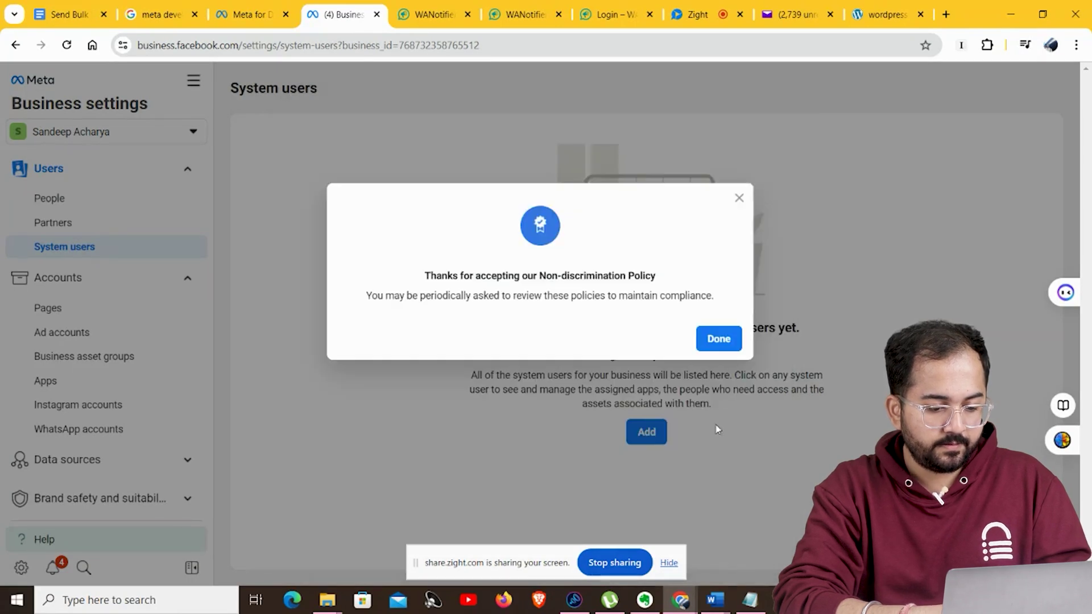
{"action": "left_click", "coordinate": [719, 338]}
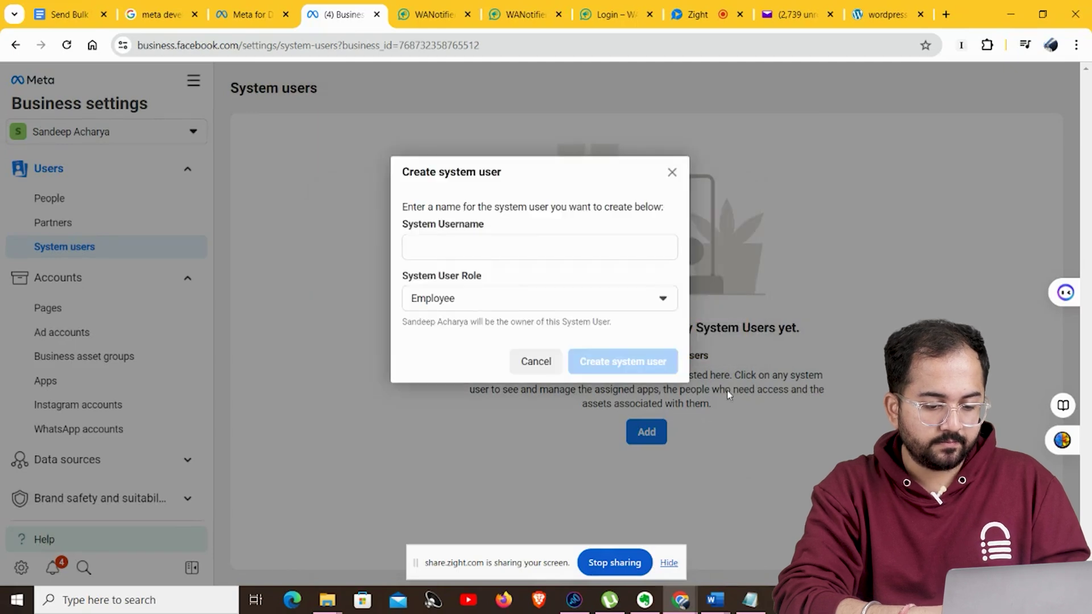
Create an Admin system user under the person's name and accept the policy for it.
{"action": "left_click", "coordinate": [428, 250]}
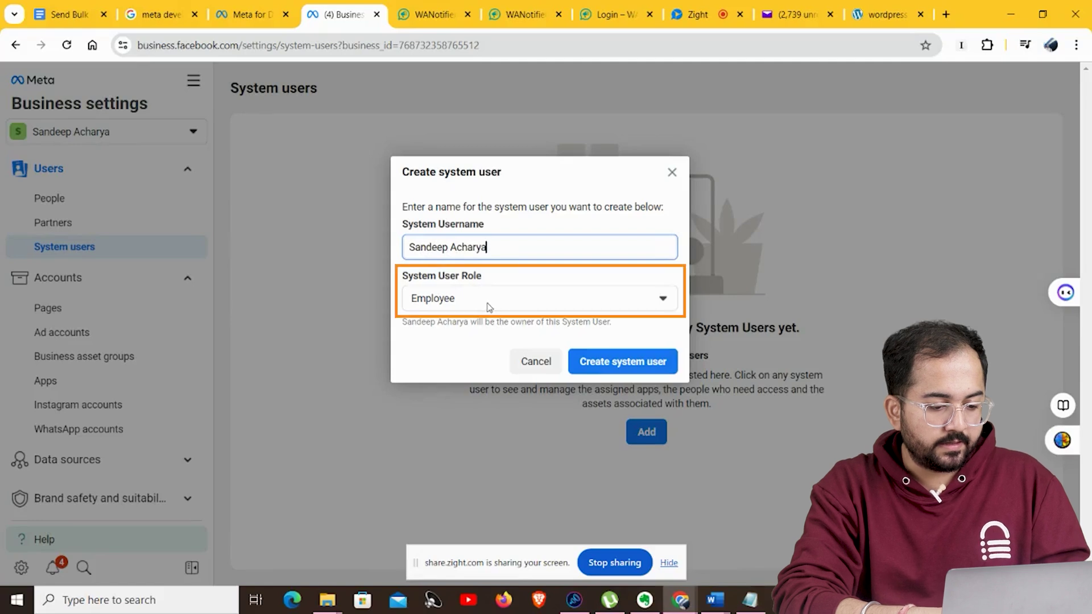
{"action": "left_click", "coordinate": [488, 304]}
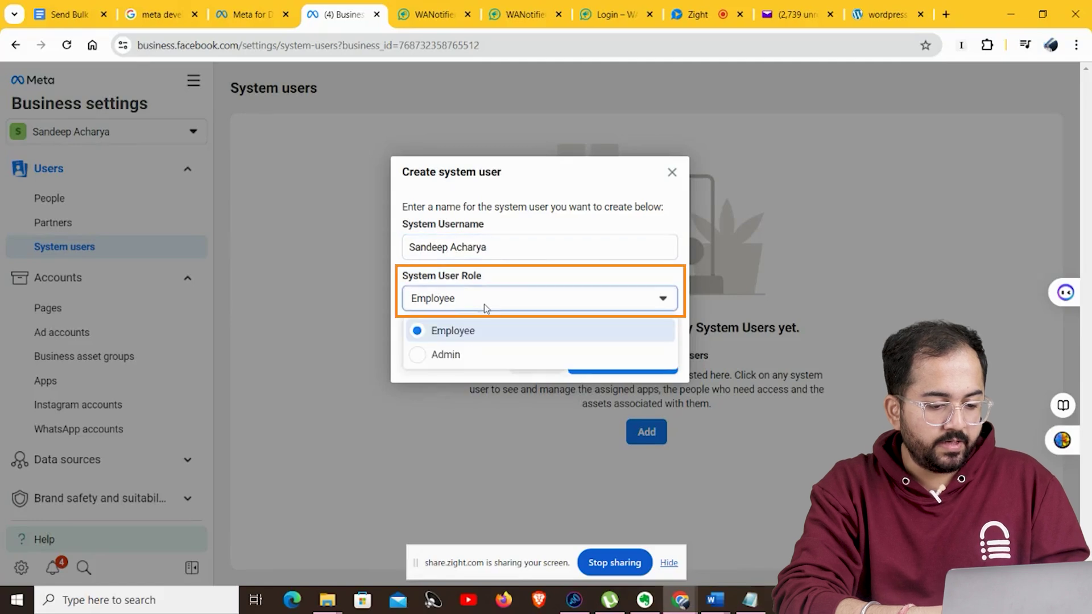
{"action": "left_click", "coordinate": [455, 355]}
{"action": "left_click", "coordinate": [612, 366]}
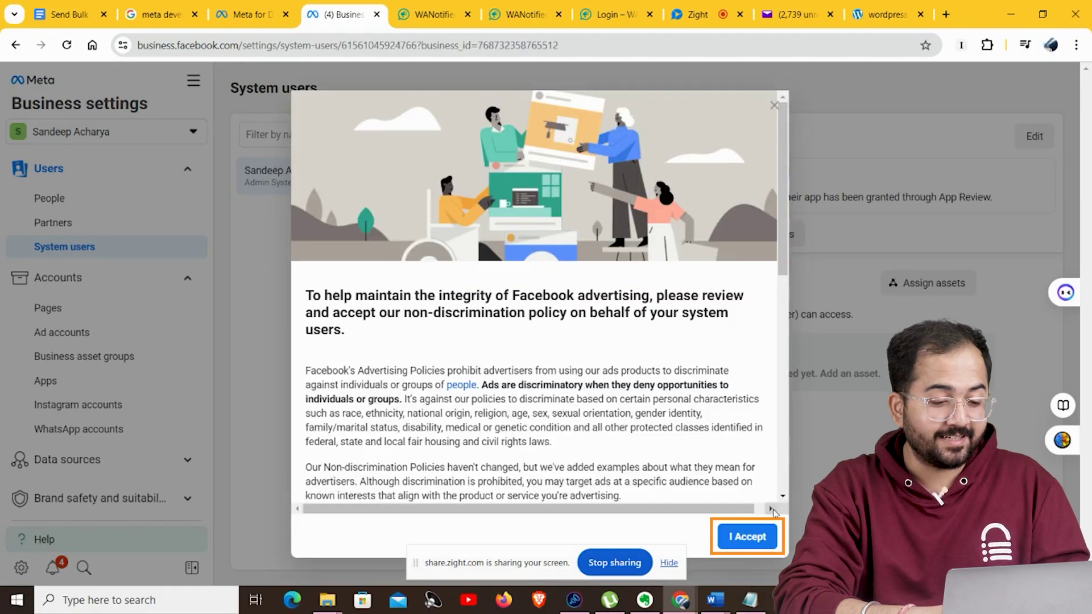
{"action": "left_click", "coordinate": [748, 538]}
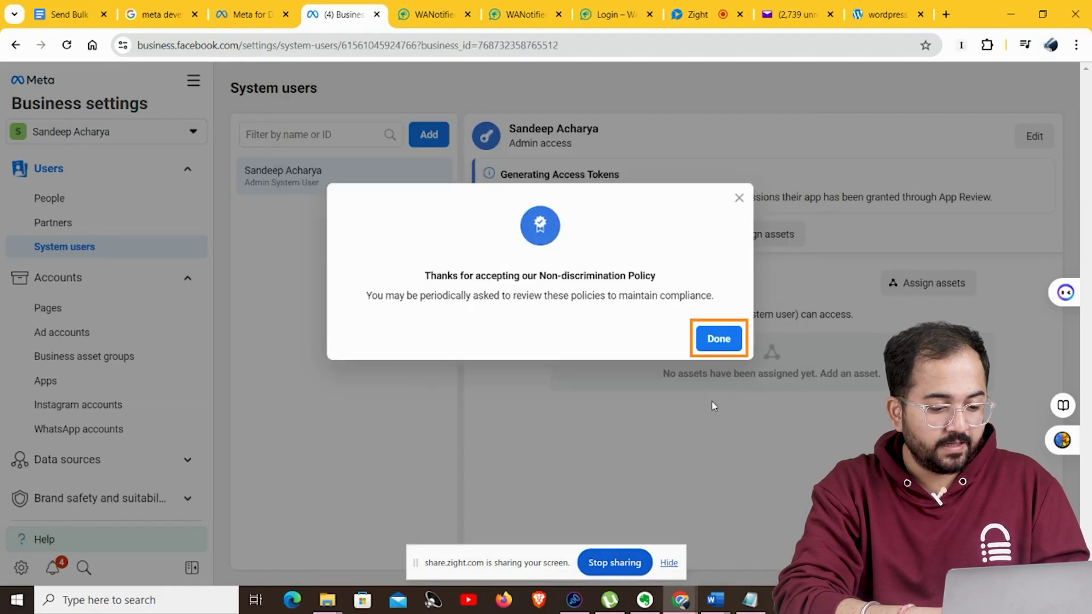
{"action": "left_click", "coordinate": [718, 339]}
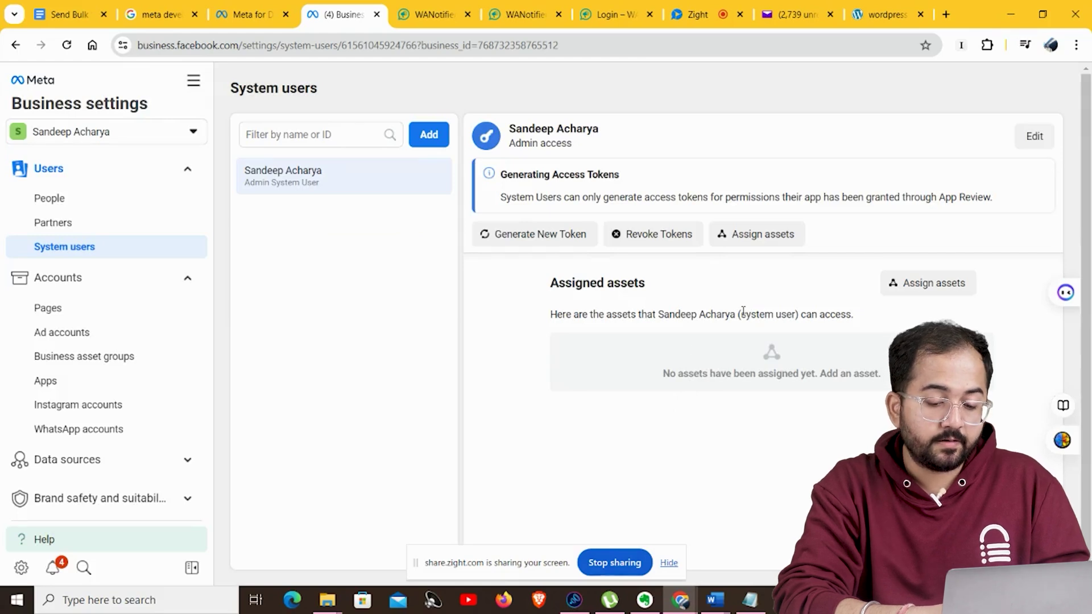
Assign the DNK app to the system user with full Manage app control.
{"action": "left_click", "coordinate": [756, 234]}
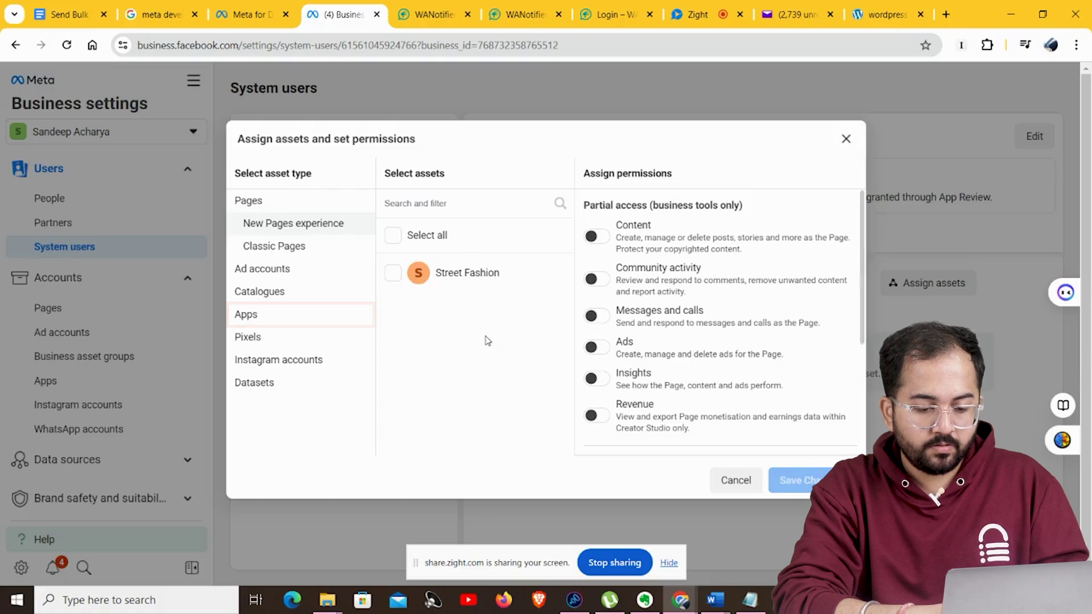
{"action": "left_click", "coordinate": [248, 322]}
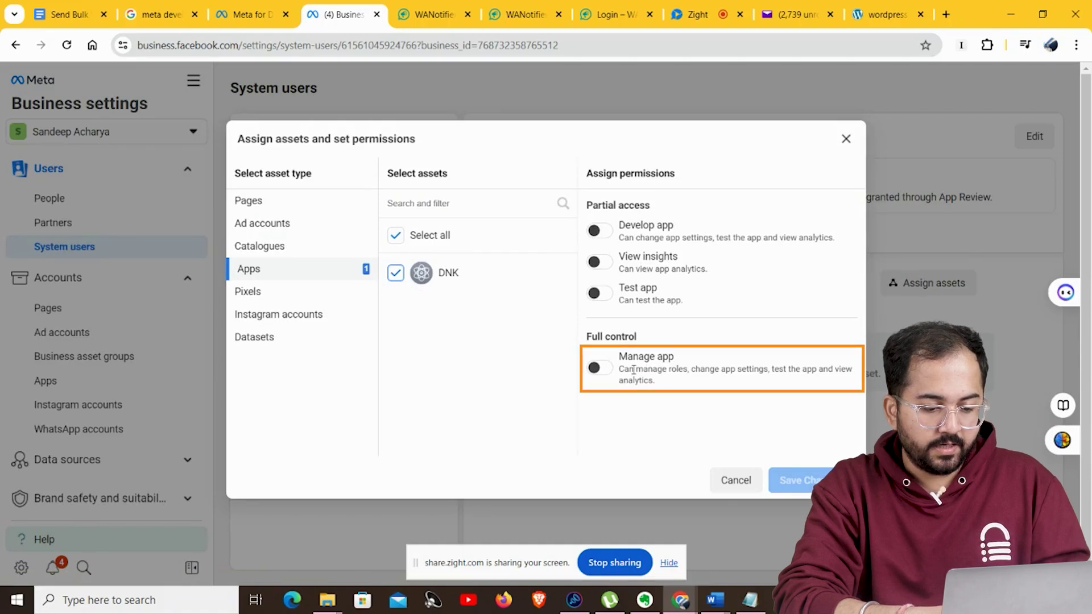
{"action": "left_click", "coordinate": [597, 373]}
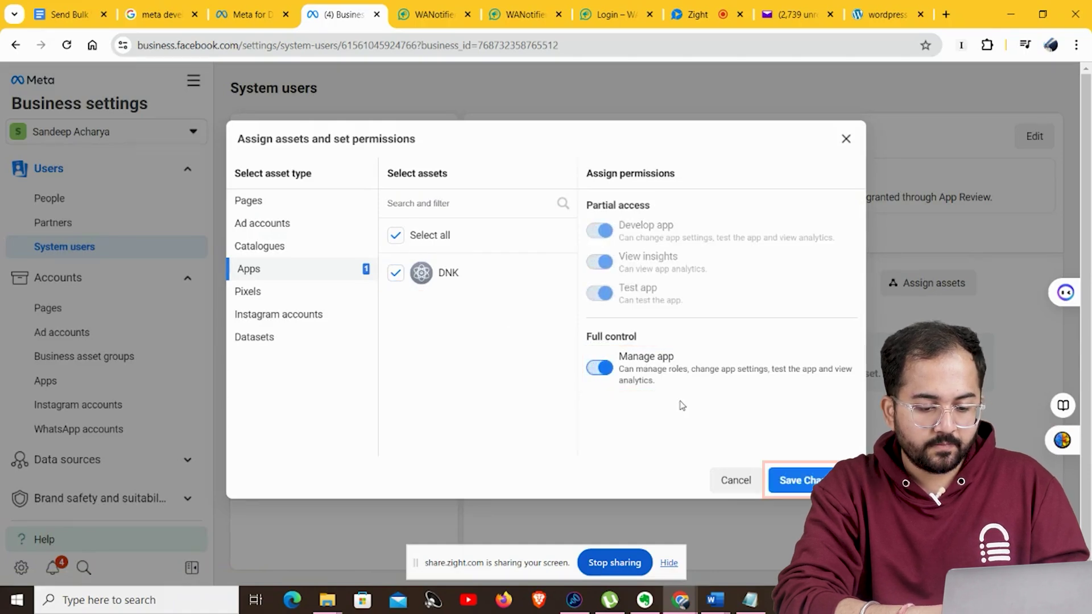
Save the DNK app assignment, then generate and copy a token with both whatsapp_business permissions.
{"action": "left_click", "coordinate": [813, 482]}
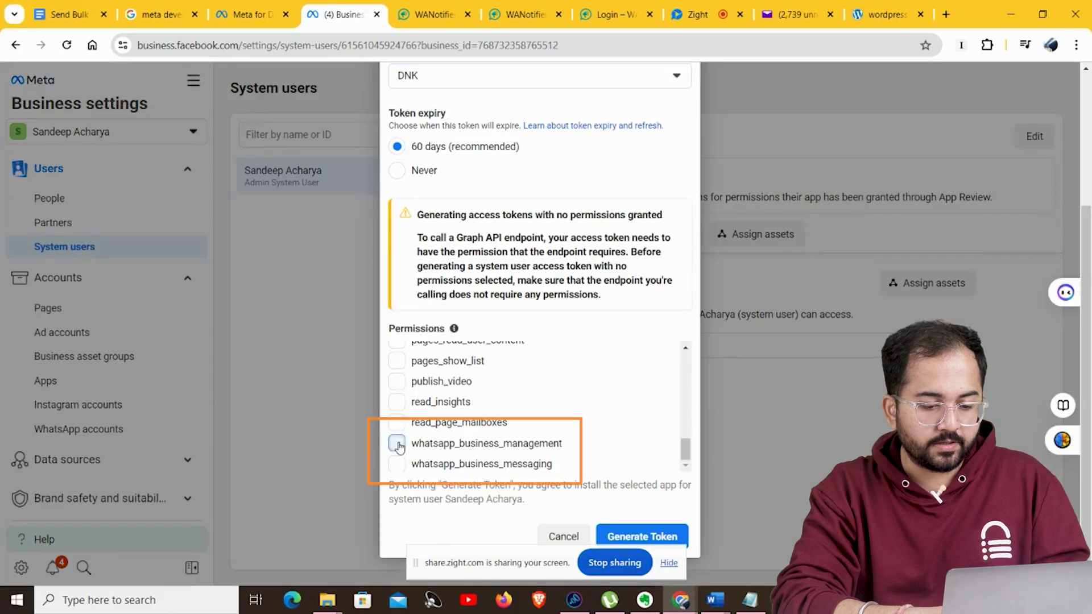
{"action": "left_click", "coordinate": [397, 444]}
{"action": "left_click", "coordinate": [397, 464]}
{"action": "left_click", "coordinate": [642, 536]}
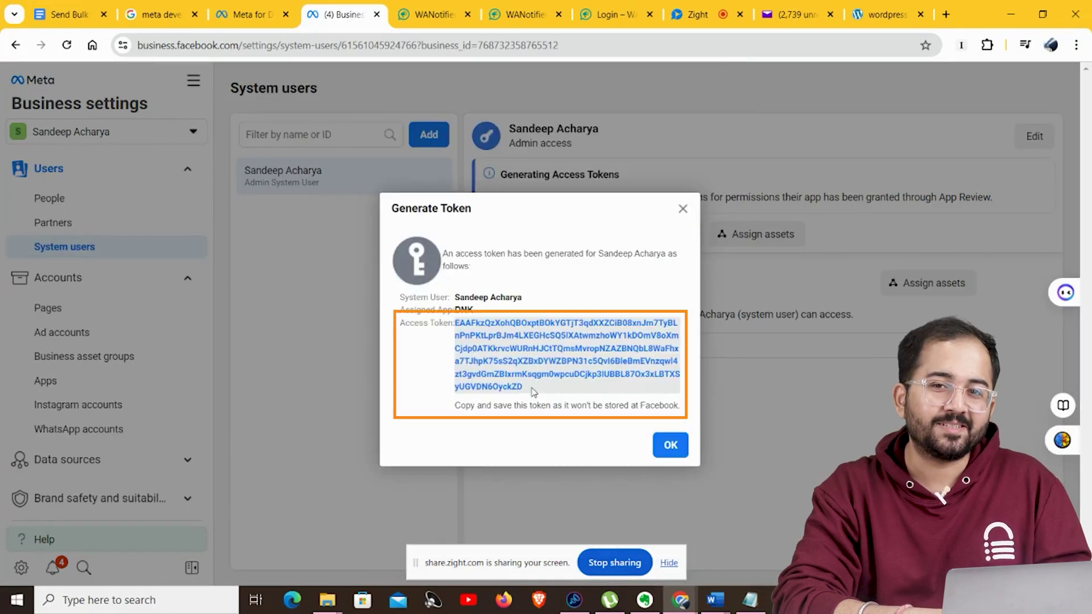
{"action": "left_click_drag", "start_coordinate": [534, 391], "coordinate": [455, 323]}
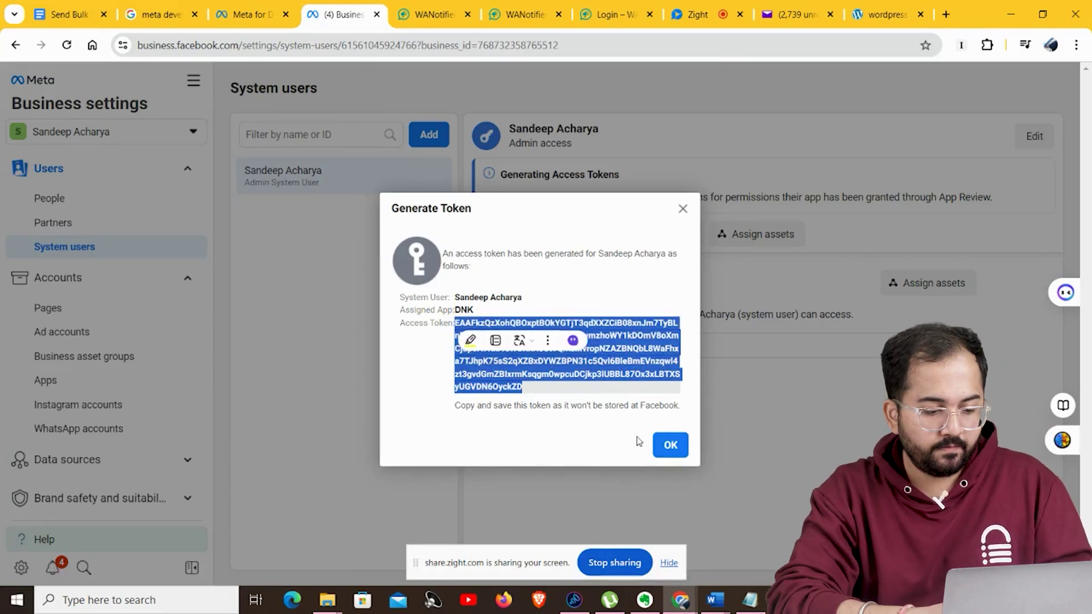
{"action": "left_click", "coordinate": [670, 446]}
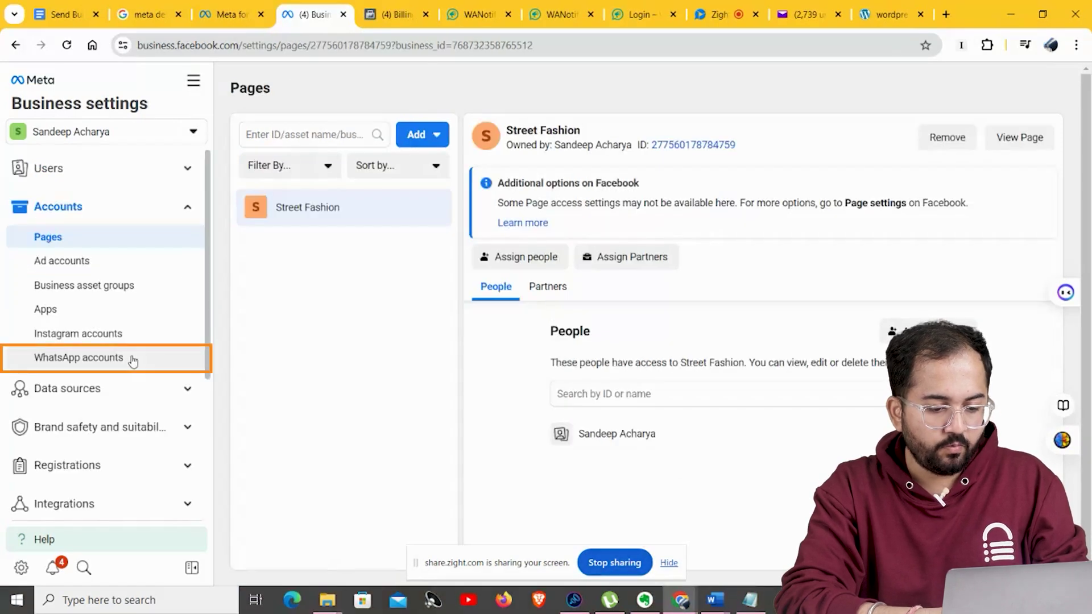
In DNK's Payment Settings, save a MasterCard as the debit/credit payment method and submit business info.
{"action": "left_click", "coordinate": [136, 358]}
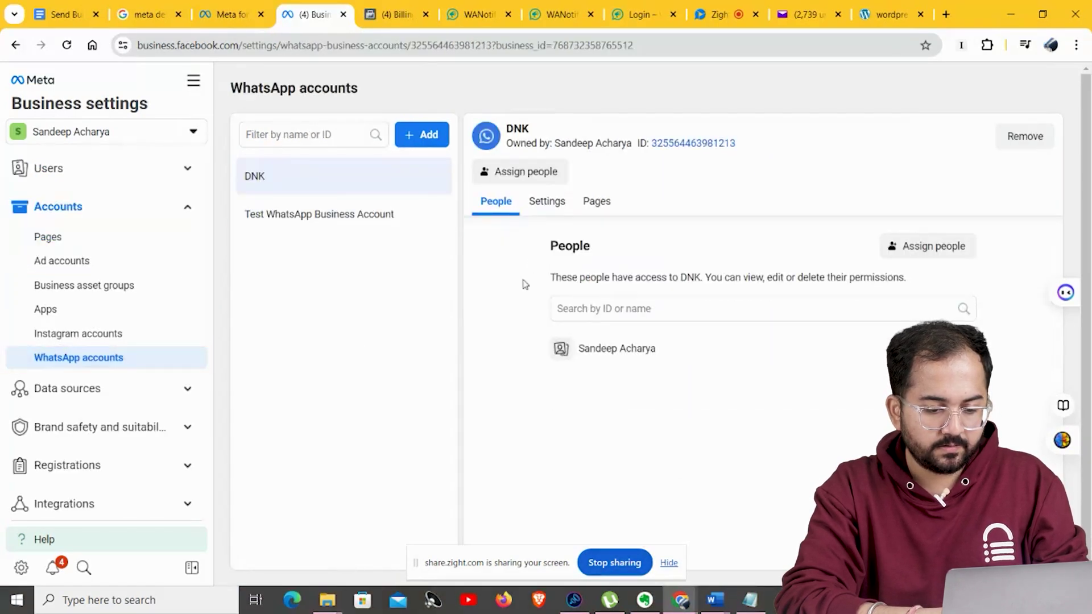
{"action": "left_click", "coordinate": [548, 204]}
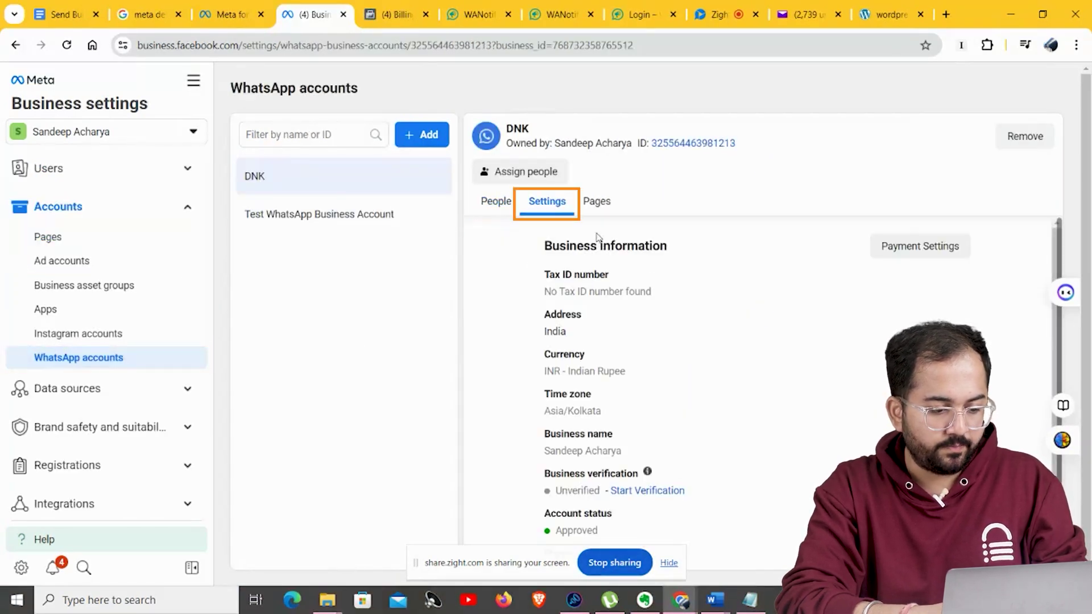
{"action": "left_click", "coordinate": [919, 250]}
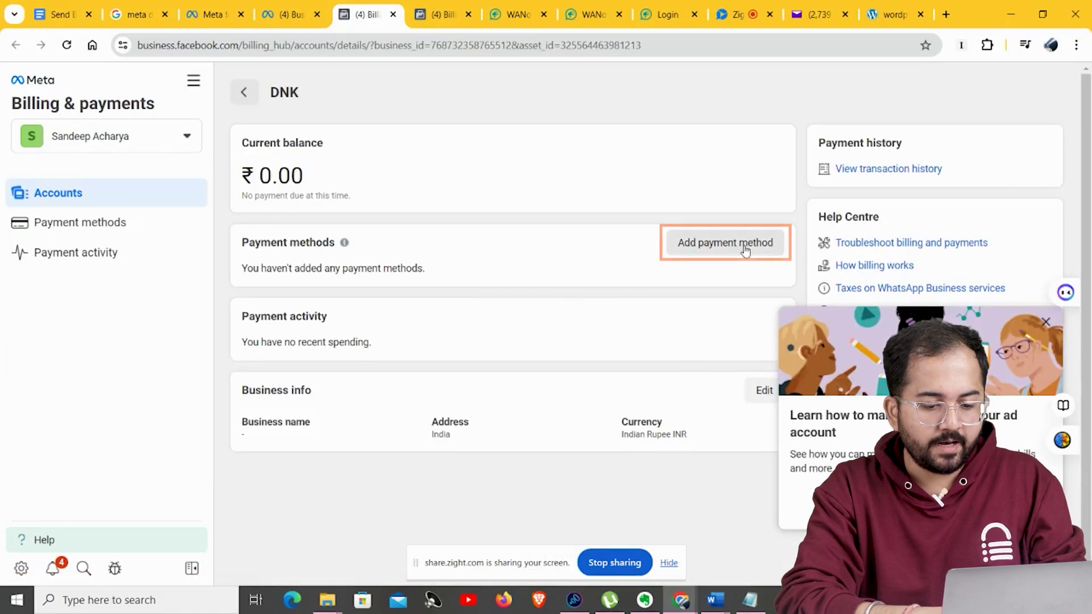
{"action": "left_click", "coordinate": [740, 246]}
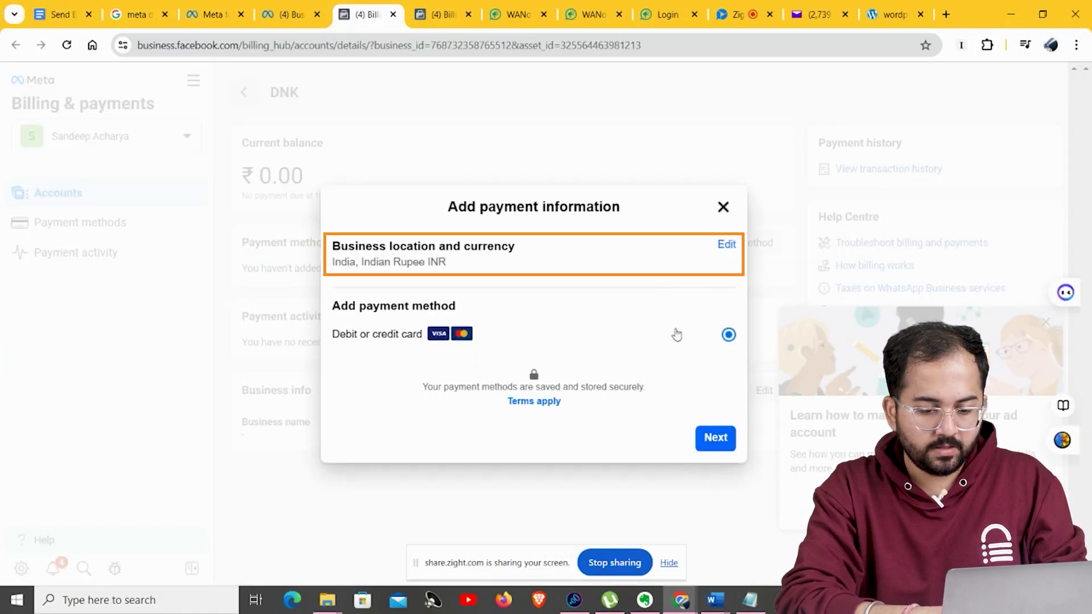
{"action": "left_click", "coordinate": [703, 439]}
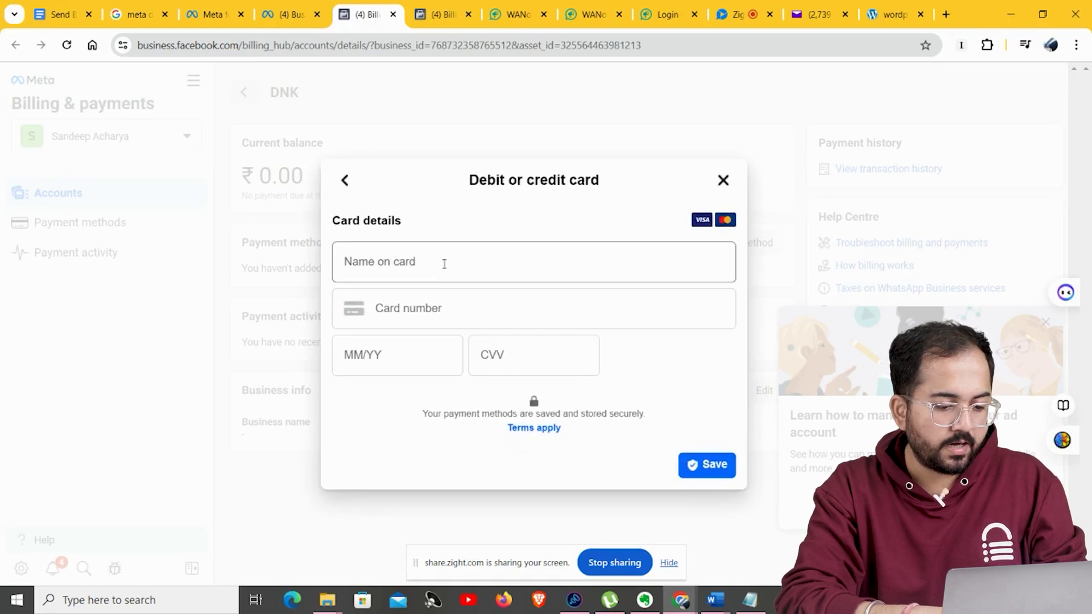
{"action": "left_click", "coordinate": [444, 264]}
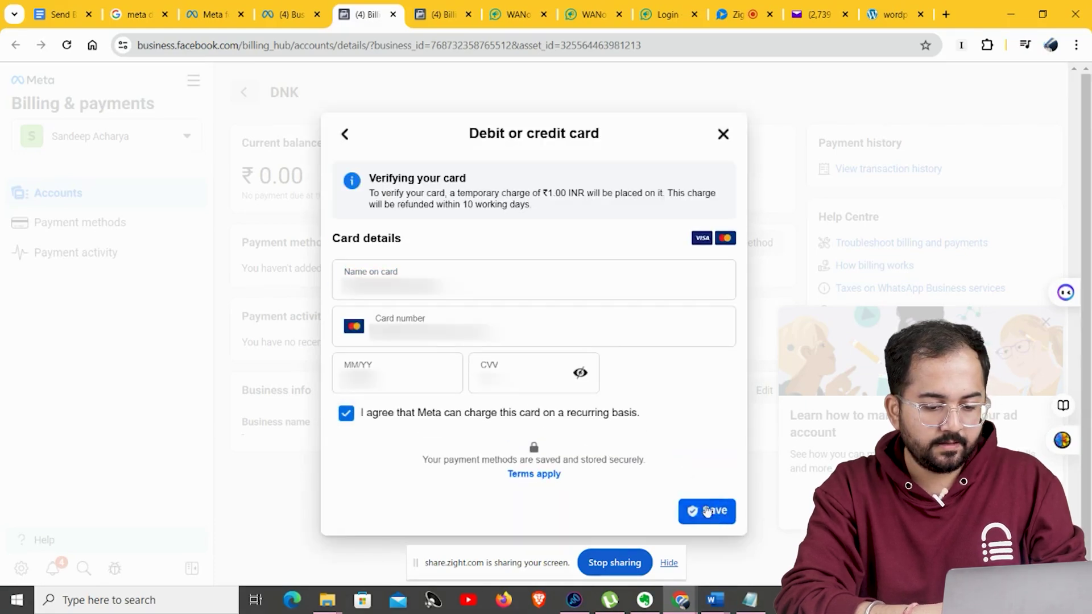
{"action": "left_click", "coordinate": [706, 512]}
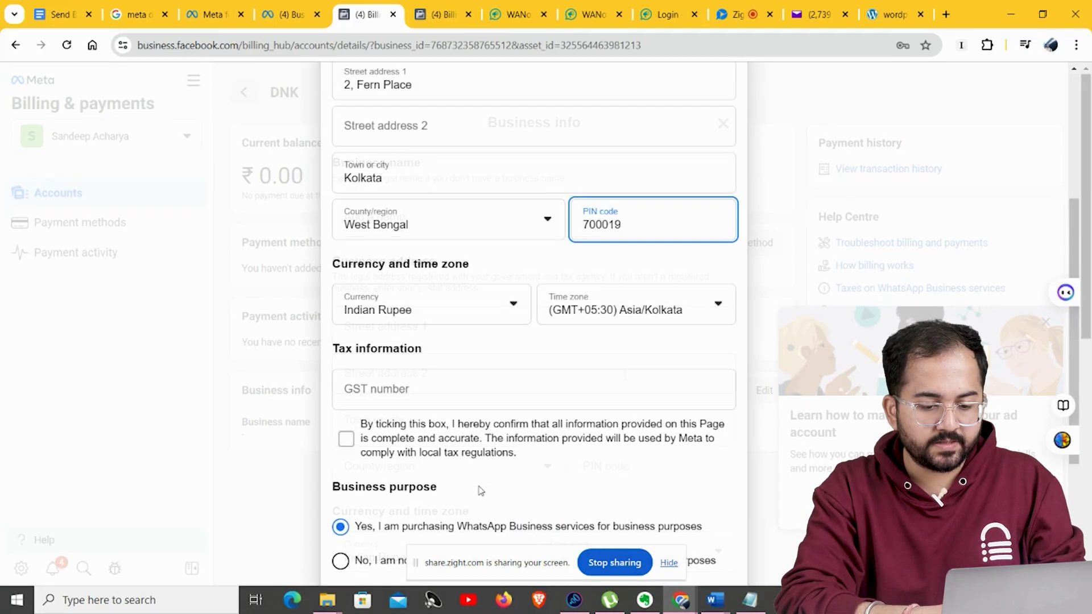
{"action": "scroll", "coordinate": [532, 456], "scroll_direction": "down", "scroll_amount": 4}
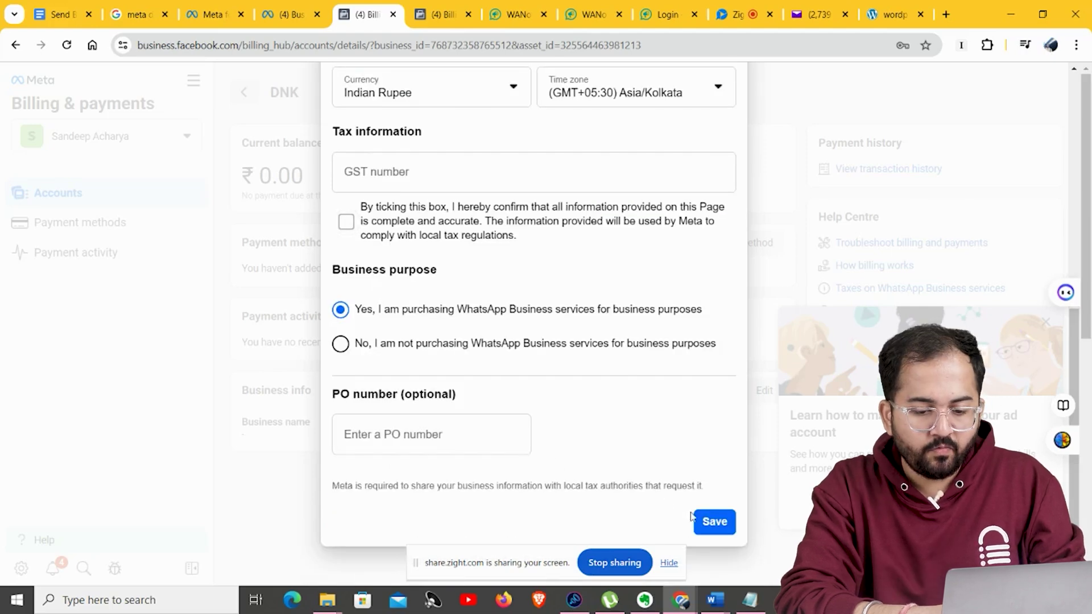
{"action": "left_click", "coordinate": [705, 522]}
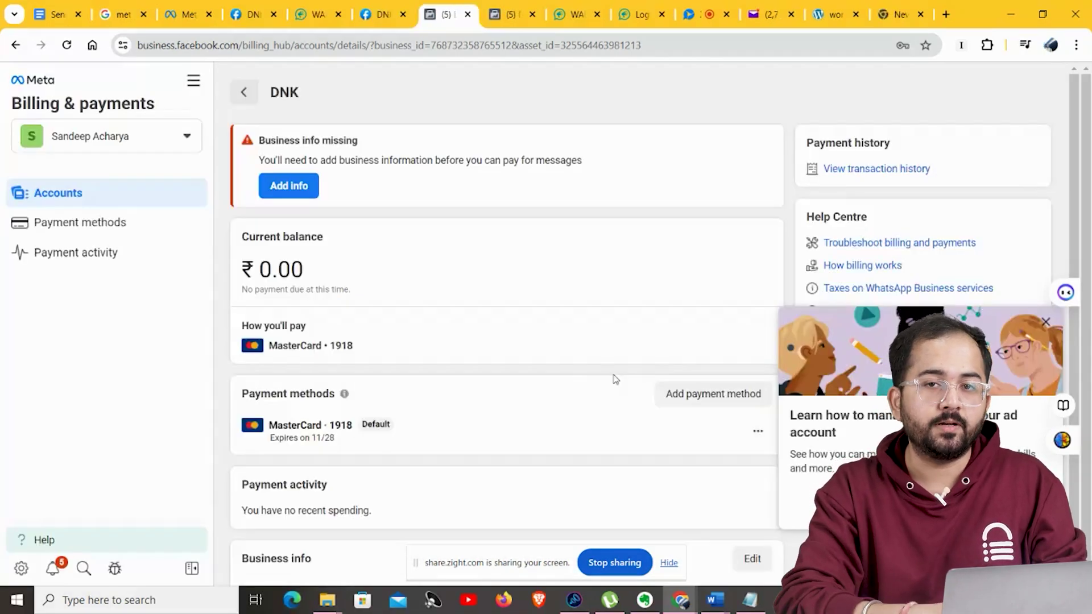
Paste the nevaindia.com privacy policy URL, keep category Shopping, save, and switch DNK to Live mode.
{"action": "key", "text": "ctrl+shift+Tab"}
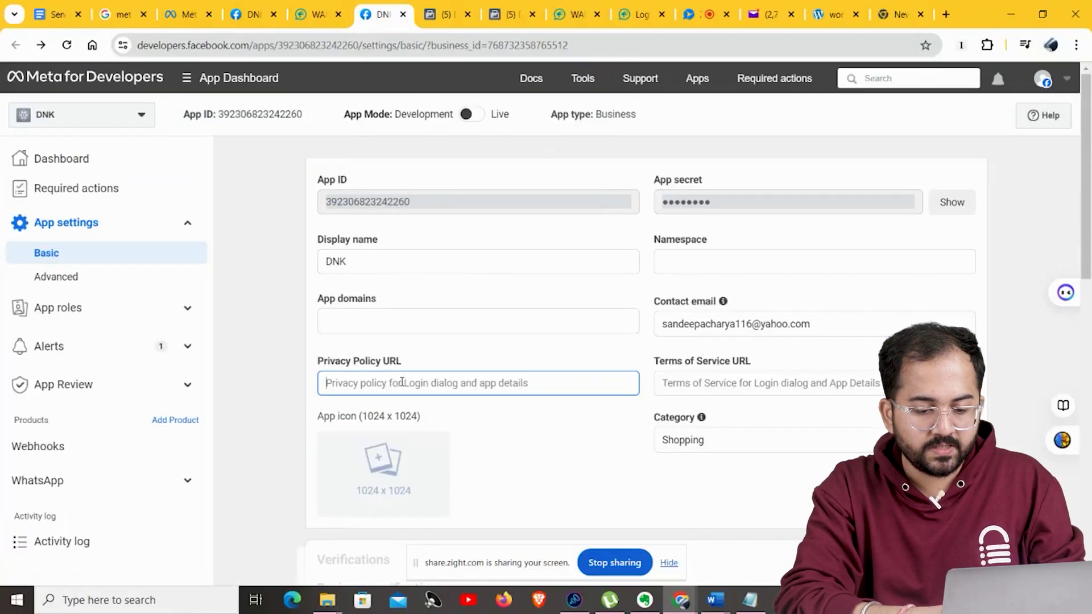
{"action": "type", "text": "https://www.nevaindia.com/pages/privacy-policy"}
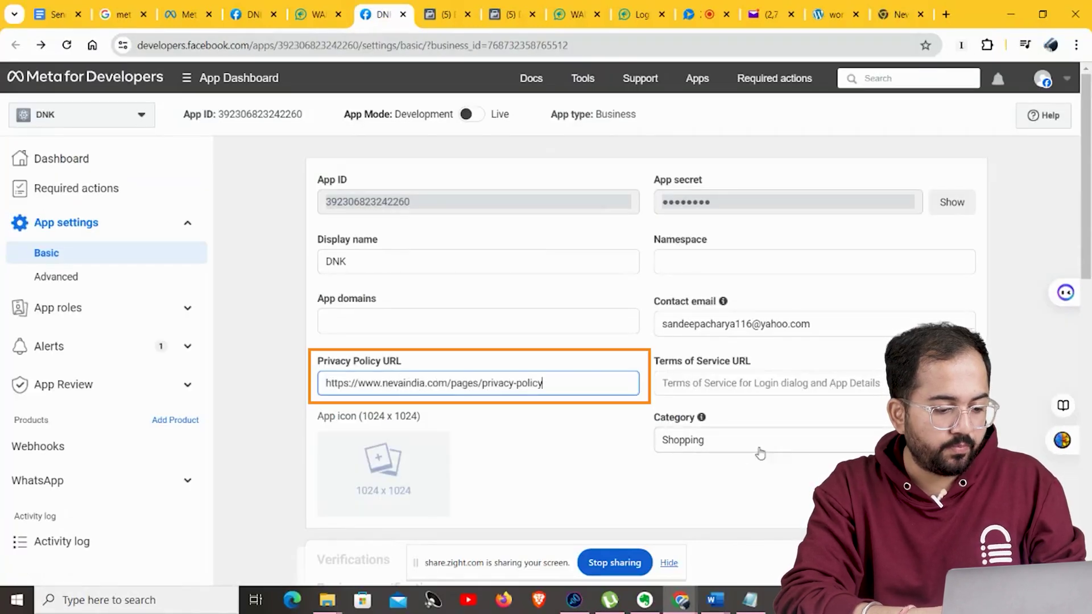
{"action": "left_click", "coordinate": [761, 454]}
{"action": "scroll", "coordinate": [785, 526], "scroll_direction": "down", "scroll_amount": 1}
{"action": "left_click", "coordinate": [784, 525]}
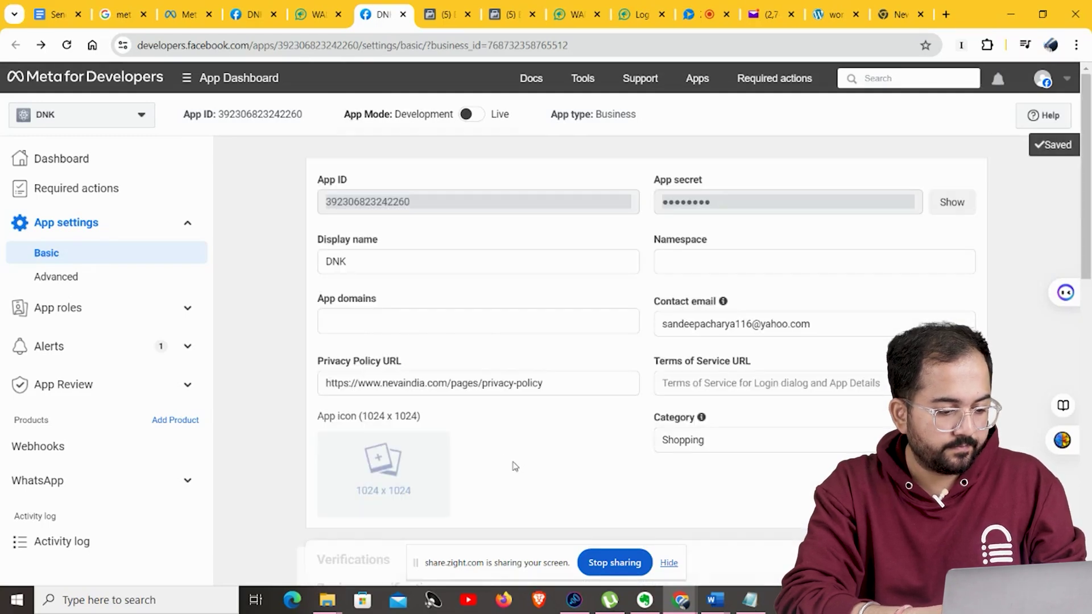
{"action": "left_click", "coordinate": [468, 115]}
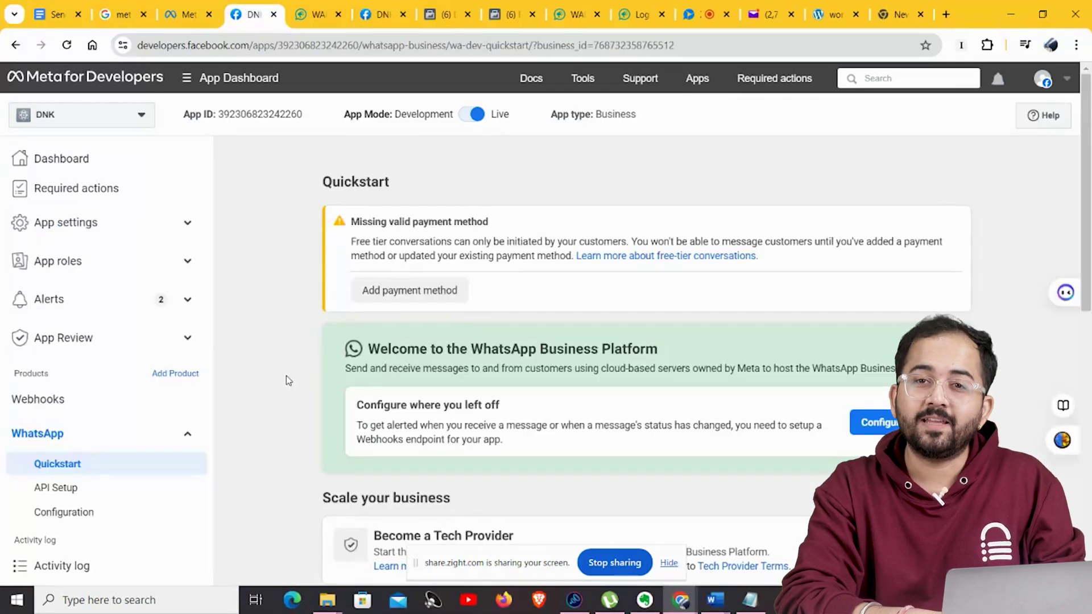
Open DNK's WhatsApp API Setup and keep DNK as the From sender number.
{"action": "left_click", "coordinate": [91, 493]}
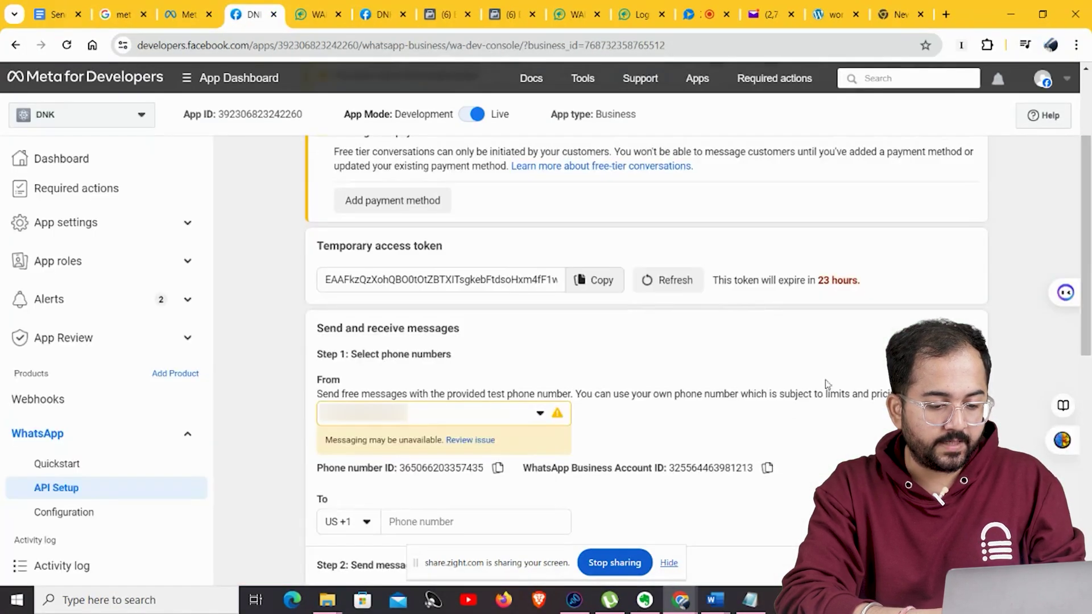
{"action": "left_click", "coordinate": [546, 417]}
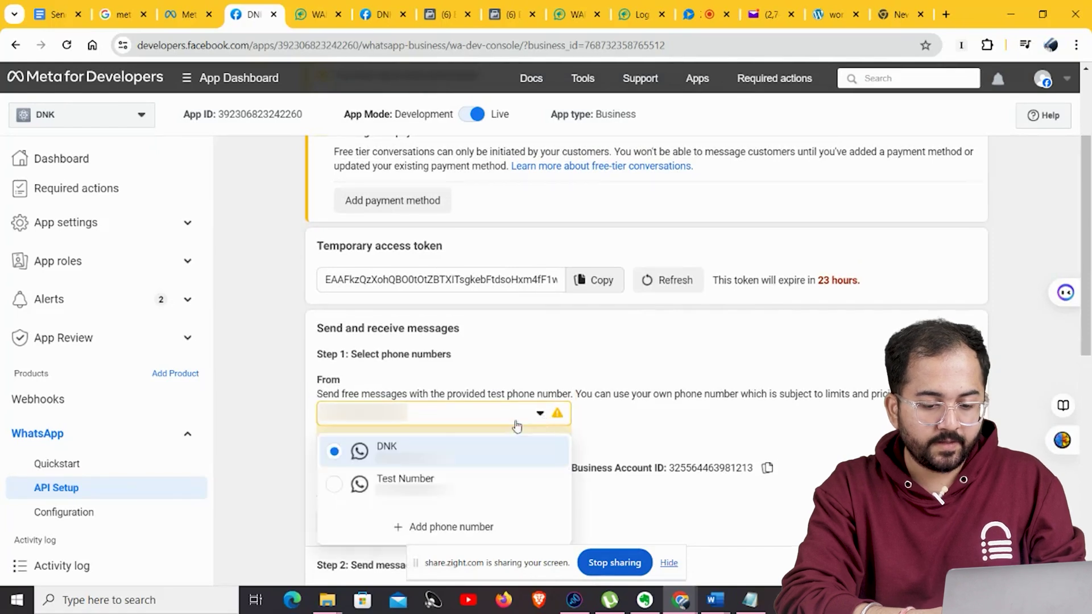
{"action": "left_click", "coordinate": [636, 429]}
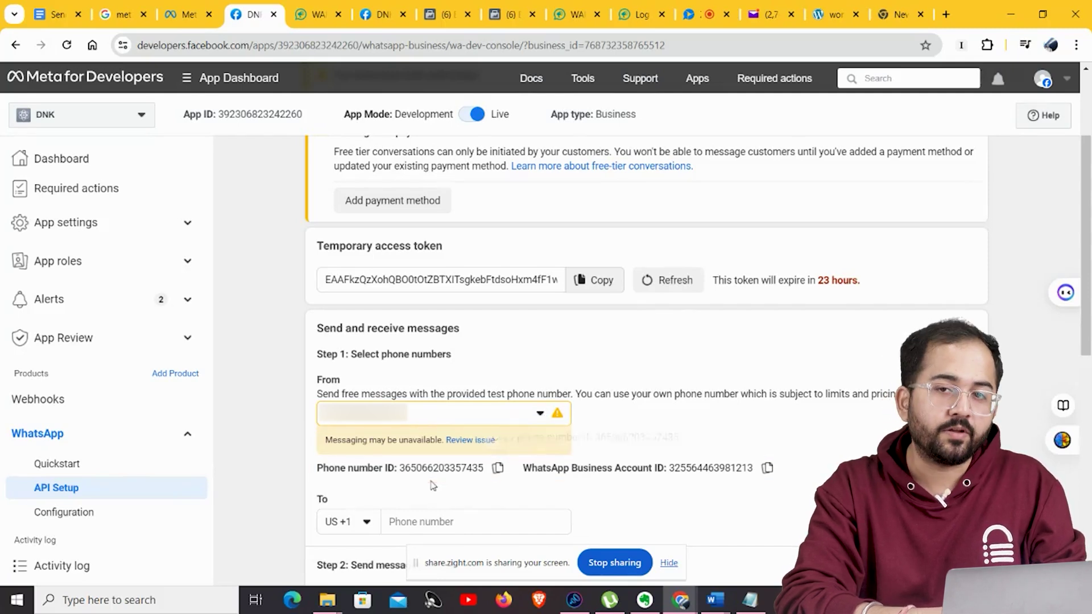
Copy the phone number ID from API Setup into WANotifier's setup form.
{"action": "left_click", "coordinate": [493, 479]}
{"action": "left_click", "coordinate": [312, 17]}
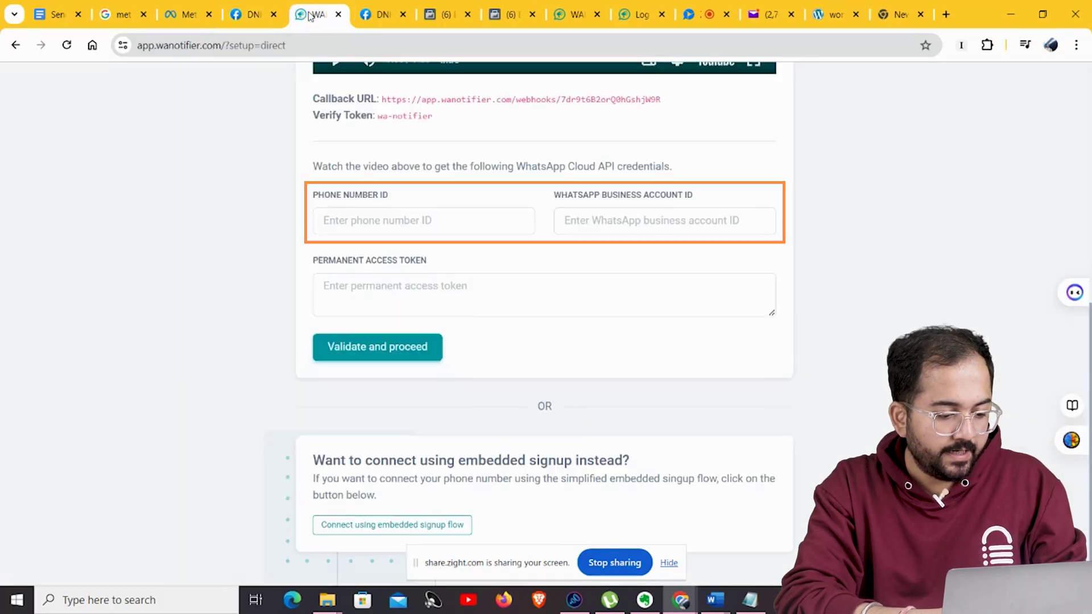
{"action": "left_click", "coordinate": [355, 214]}
{"action": "key", "text": "ctrl+v"}
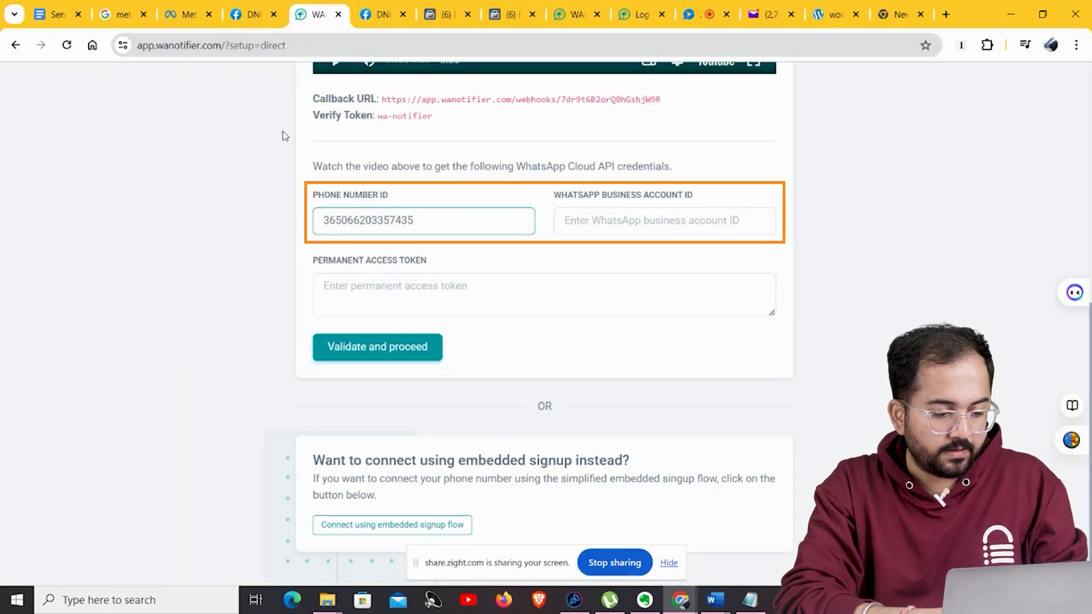
Copy the WhatsApp Business Account ID from API Setup into the setup form.
{"action": "left_click", "coordinate": [250, 14]}
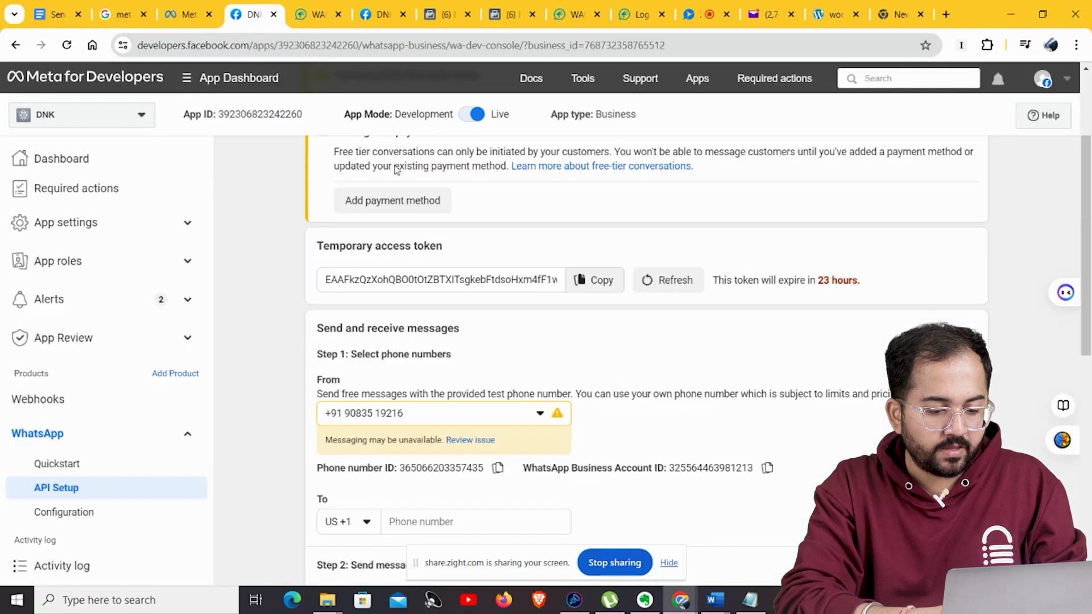
{"action": "left_click", "coordinate": [767, 468]}
{"action": "left_click", "coordinate": [312, 14]}
{"action": "left_click", "coordinate": [602, 222]}
{"action": "key", "text": "ctrl+v"}
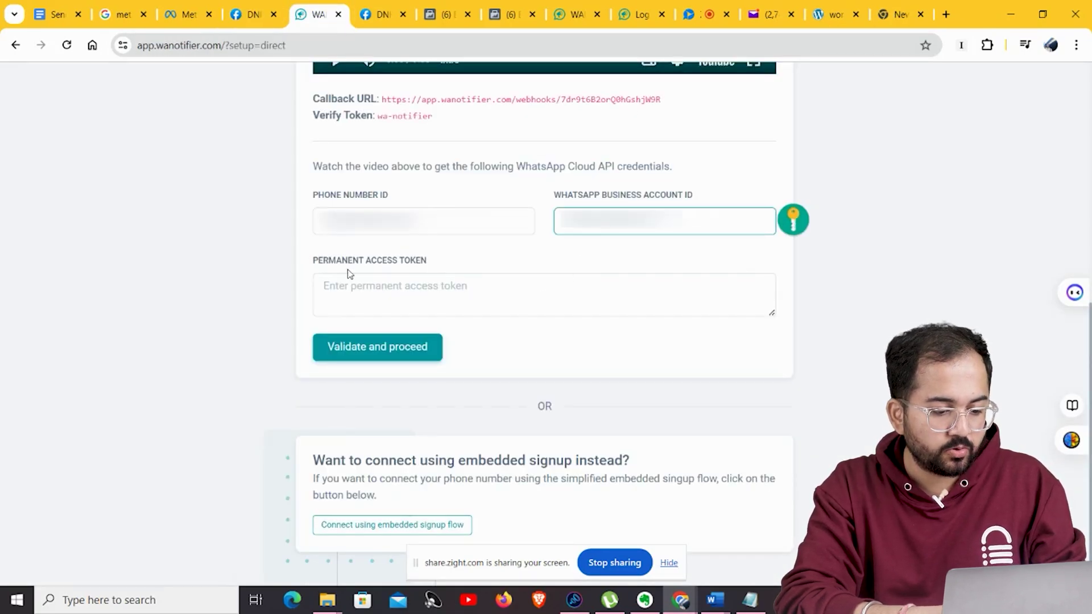
Paste the permanent access token and validate the credentials.
{"action": "left_click", "coordinate": [416, 293]}
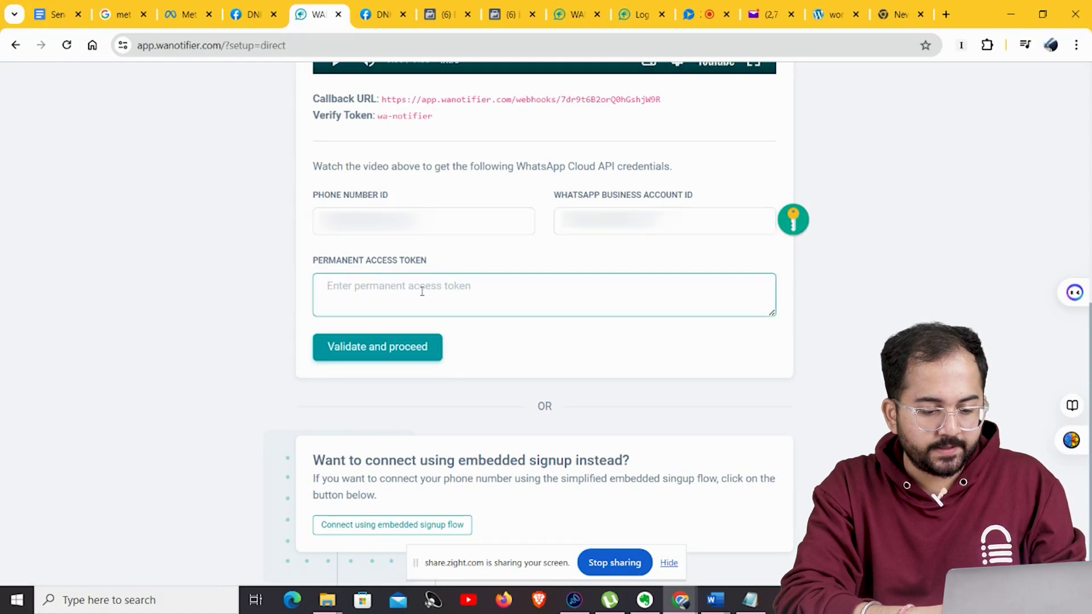
{"action": "key", "text": "ctrl+v"}
{"action": "left_click", "coordinate": [383, 348]}
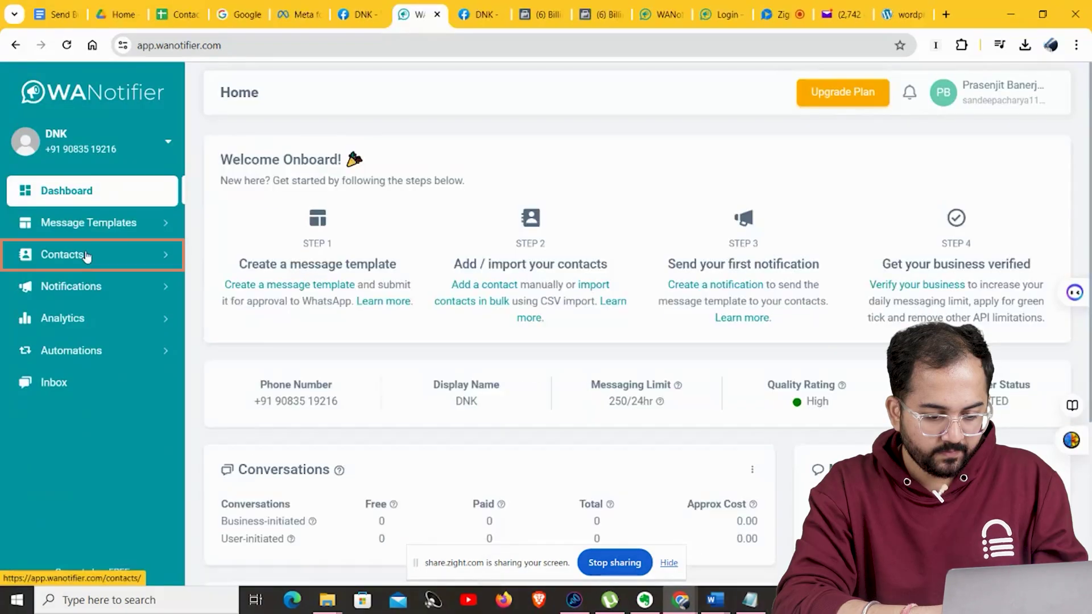
Open the Add Contact form under Contacts and look over its fields.
{"action": "left_click", "coordinate": [87, 256]}
{"action": "left_click", "coordinate": [64, 319]}
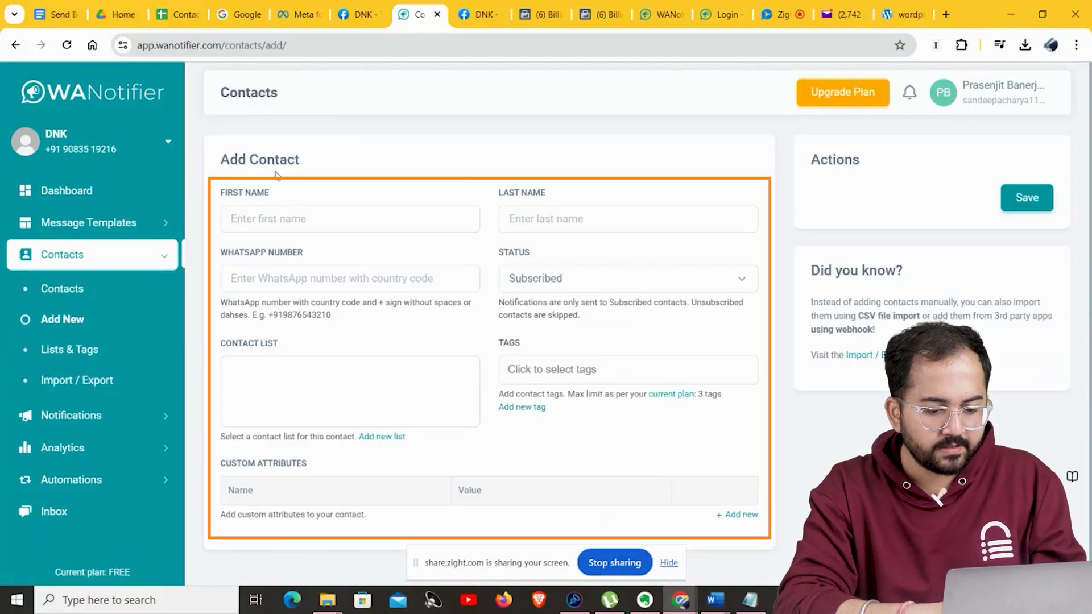
{"action": "scroll", "coordinate": [456, 203], "scroll_direction": "down", "scroll_amount": 1}
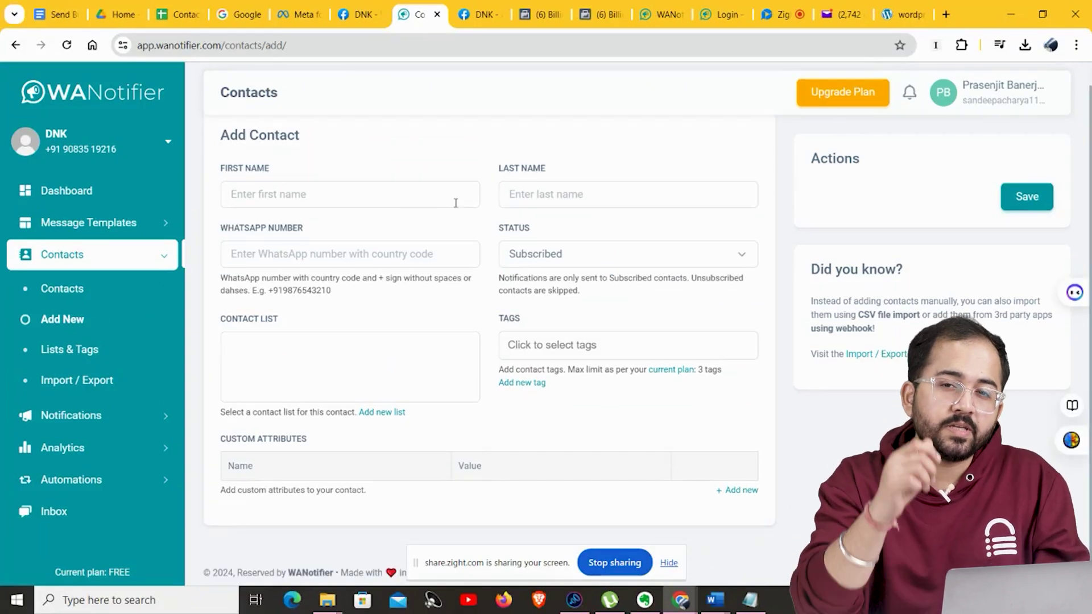
{"action": "scroll", "coordinate": [399, 209], "scroll_direction": "up", "scroll_amount": 1}
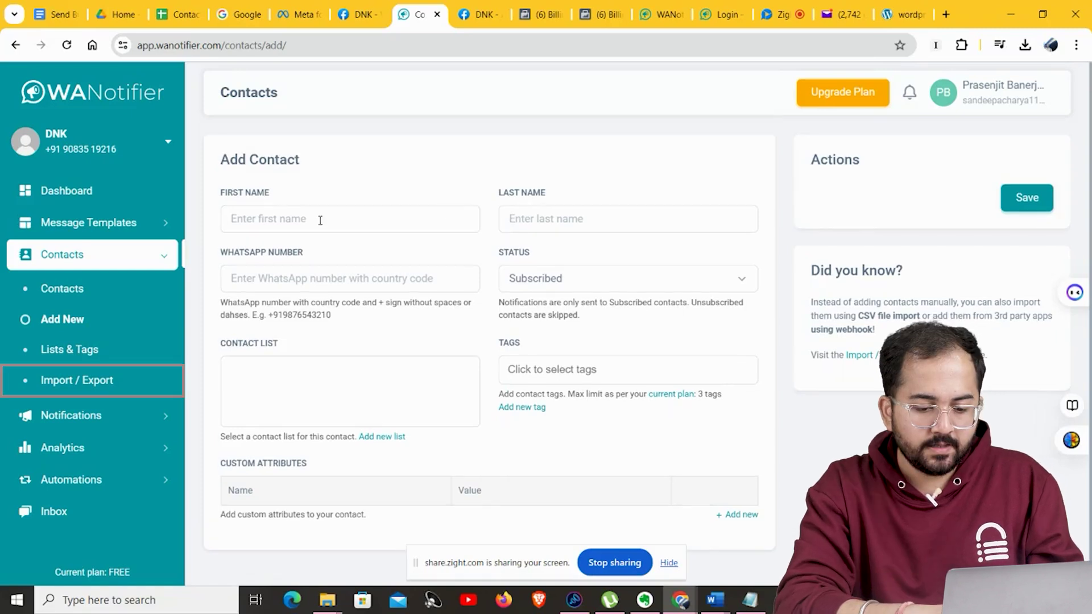
From Import / Export, open the CSV import help article and its sample sheet link.
{"action": "left_click", "coordinate": [99, 387]}
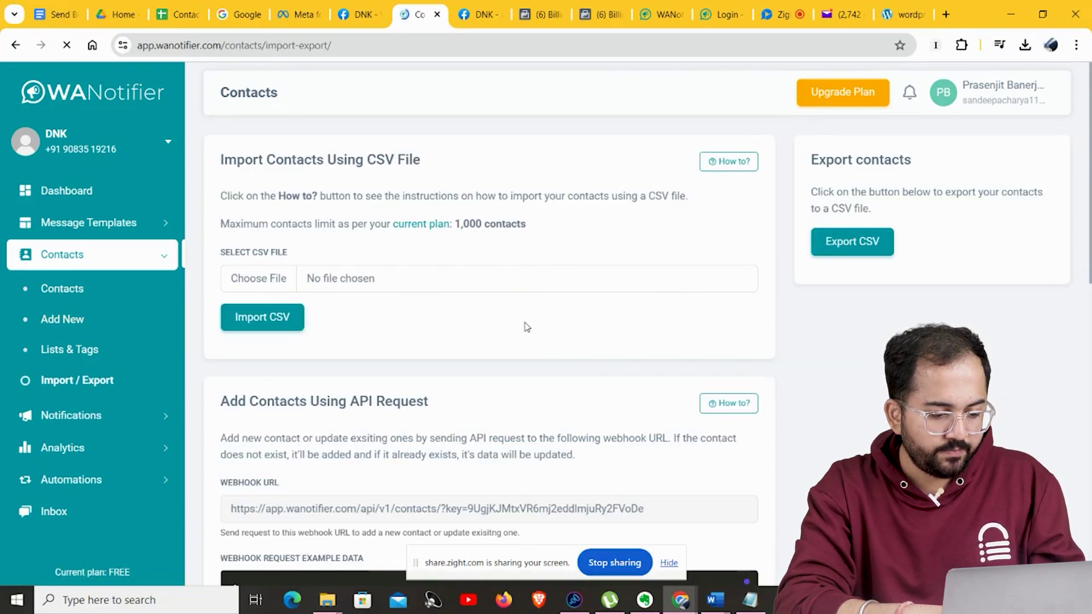
{"action": "left_click", "coordinate": [727, 162]}
{"action": "scroll", "coordinate": [758, 317], "scroll_direction": "down", "scroll_amount": 7}
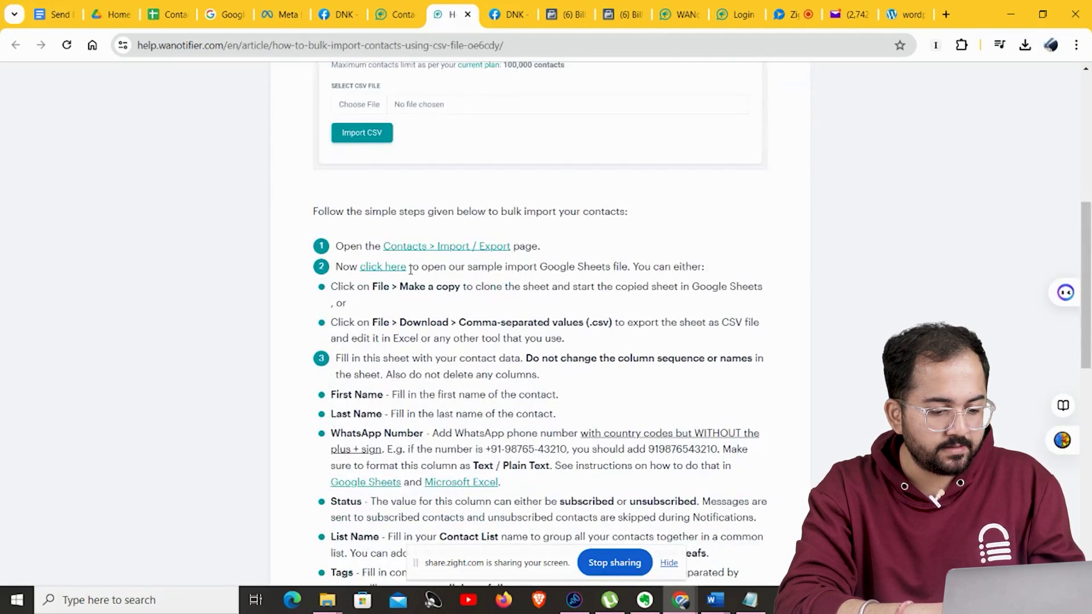
{"action": "left_click", "coordinate": [376, 270]}
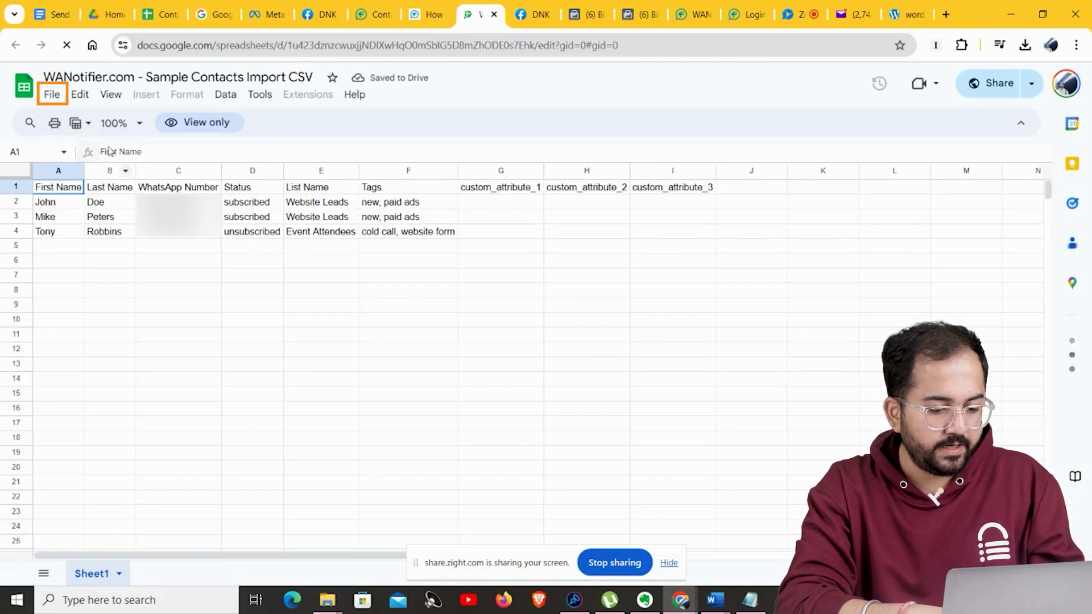
Make an editable copy of the sample contacts import sheet.
{"action": "left_click", "coordinate": [52, 94]}
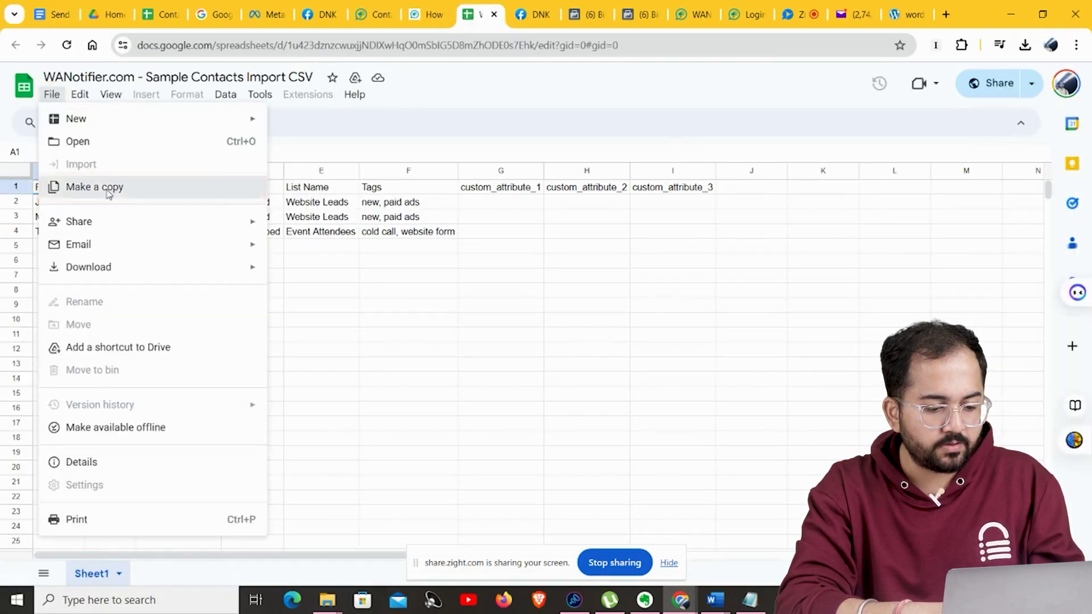
{"action": "left_click", "coordinate": [110, 199]}
{"action": "left_click", "coordinate": [598, 408]}
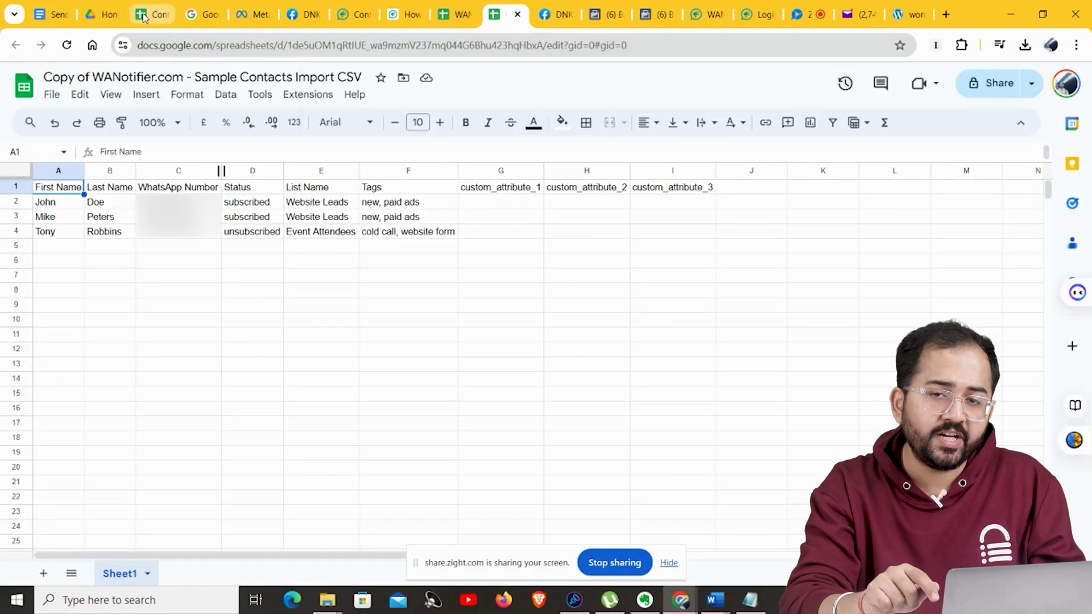
Replace sample rows A2:F4 with the ten contacts A2:F11 from the Contacts List sheet.
{"action": "left_click", "coordinate": [143, 16]}
{"action": "left_click_drag", "start_coordinate": [68, 202], "coordinate": [455, 335]}
{"action": "left_click", "coordinate": [501, 14]}
{"action": "left_click_drag", "start_coordinate": [45, 203], "coordinate": [421, 235]}
{"action": "key", "text": "ctrl+v"}
{"action": "left_click", "coordinate": [518, 278]}
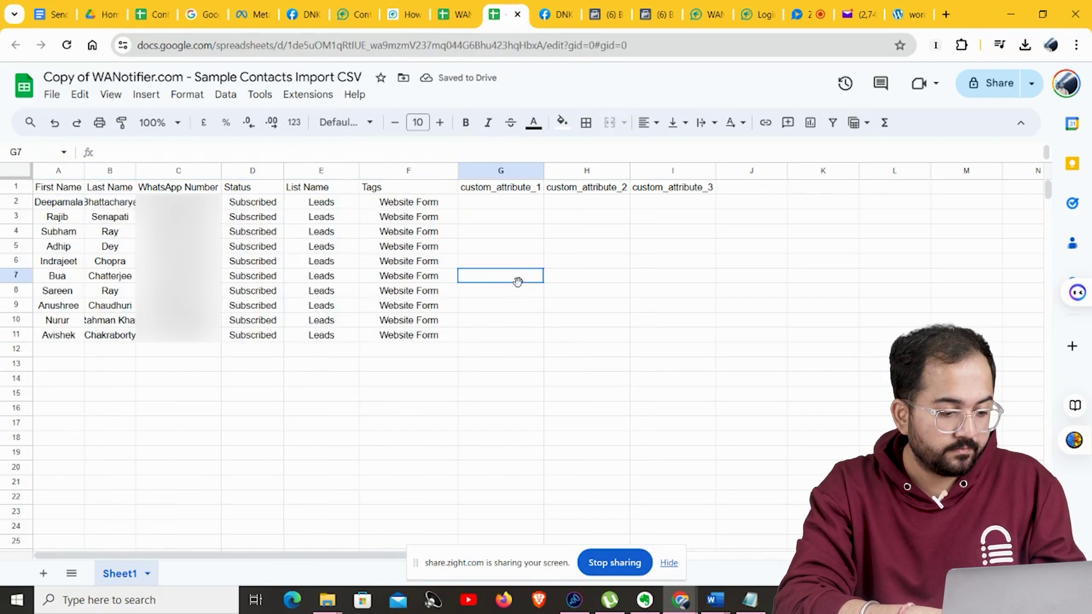
{"action": "left_click", "coordinate": [175, 349]}
Download the copy as a comma-separated values (.csv) file to the desktop.
{"action": "left_click", "coordinate": [52, 95]}
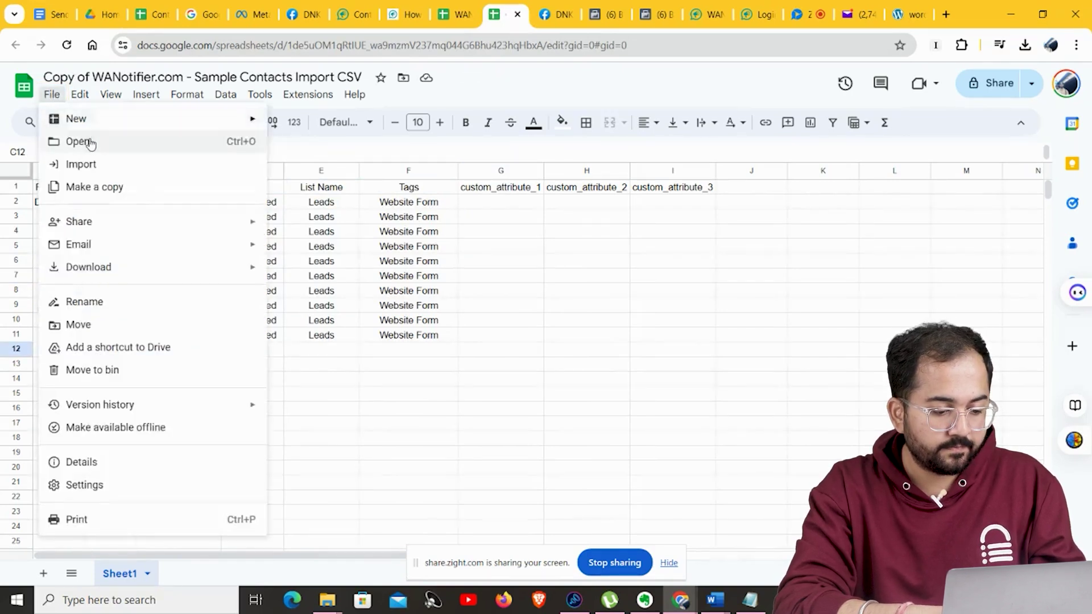
{"action": "mouse_move", "coordinate": [204, 270]}
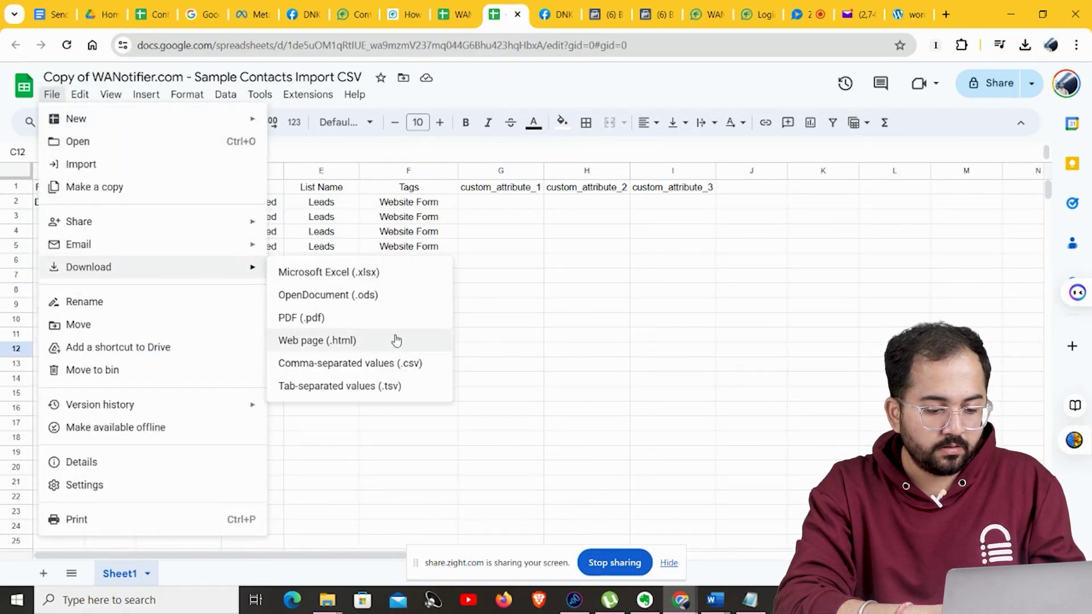
{"action": "left_click", "coordinate": [433, 371]}
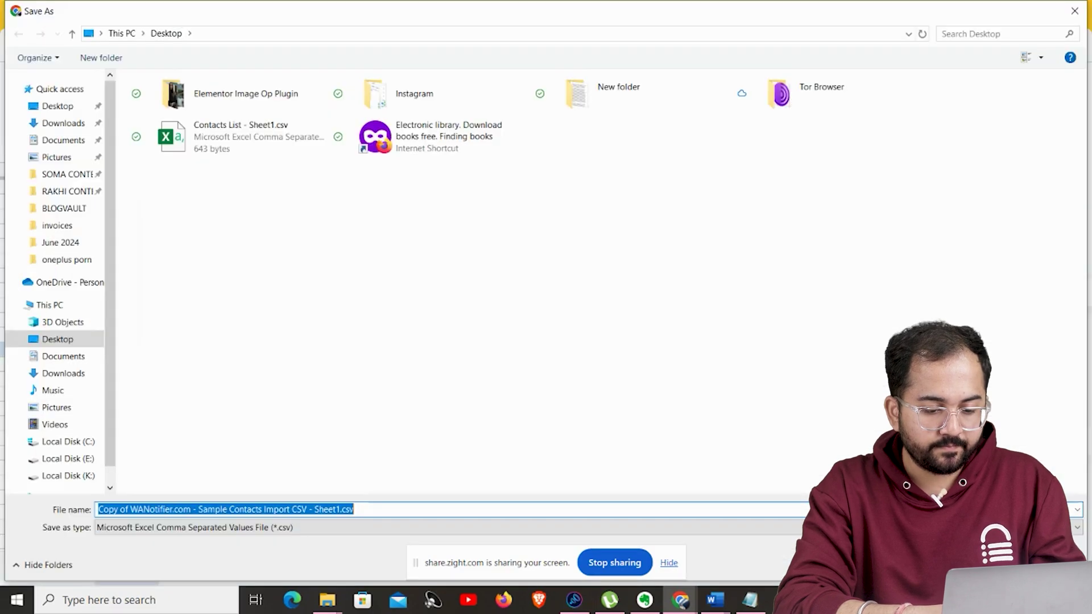
{"action": "key", "text": "Return"}
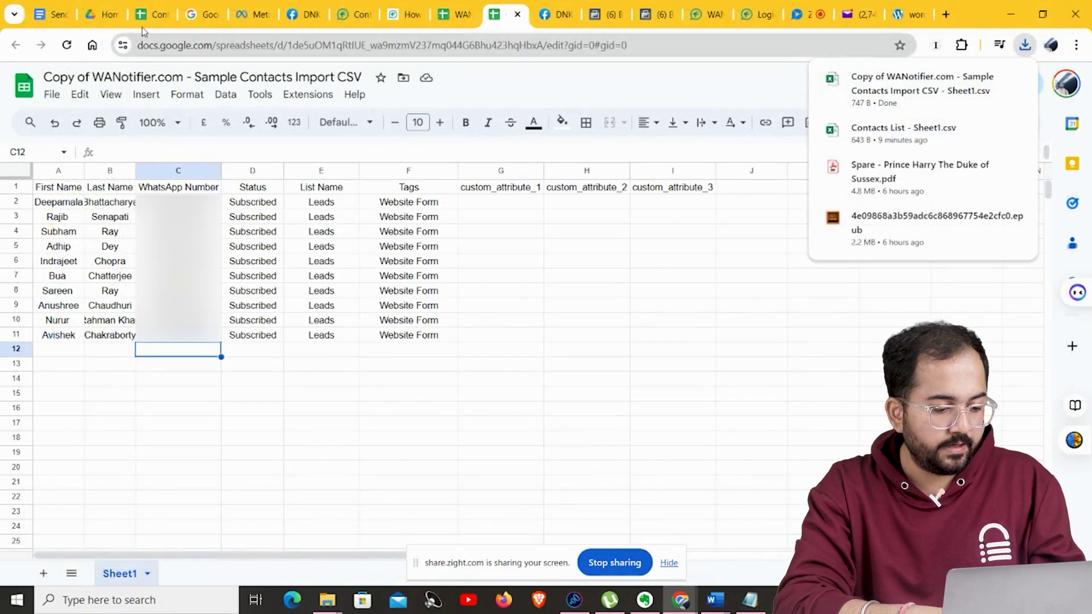
Choose the copied sample contacts CSV, import it, and review the ten added contacts.
{"action": "left_click", "coordinate": [353, 14]}
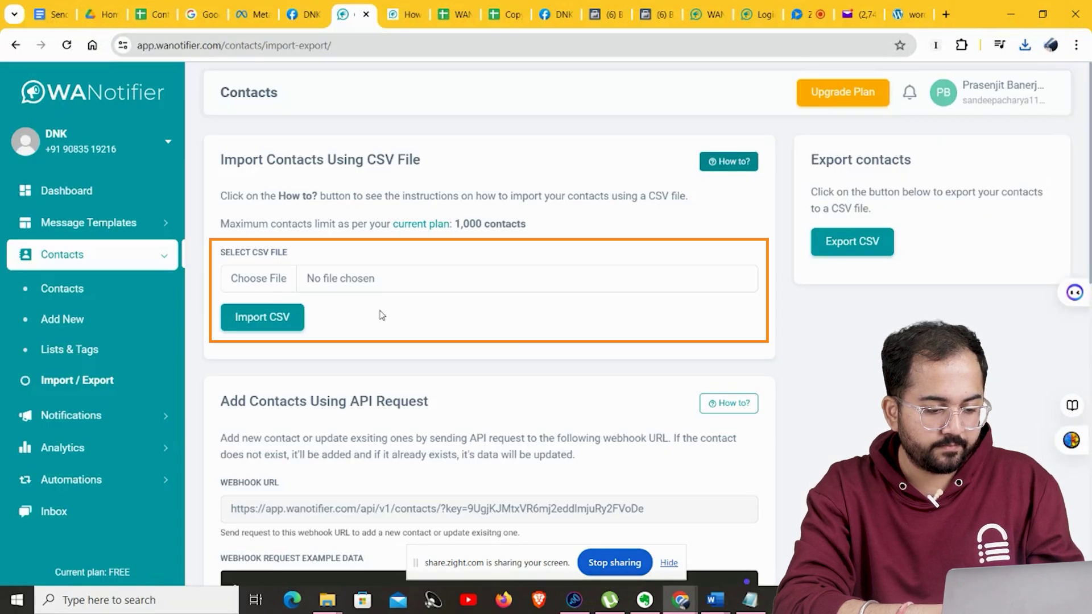
{"action": "left_click", "coordinate": [302, 289]}
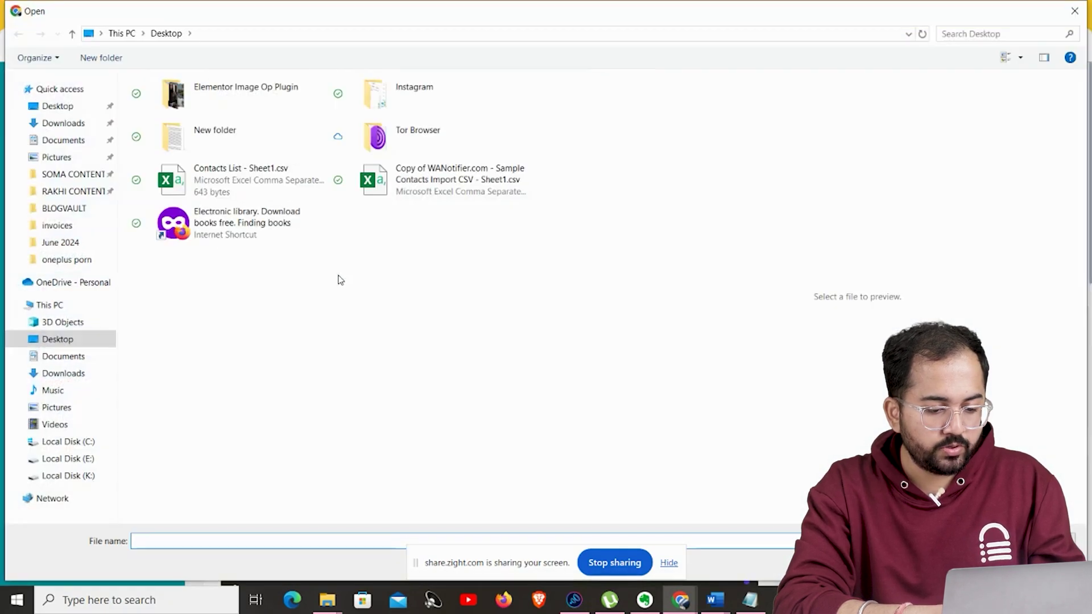
{"action": "left_click", "coordinate": [450, 180]}
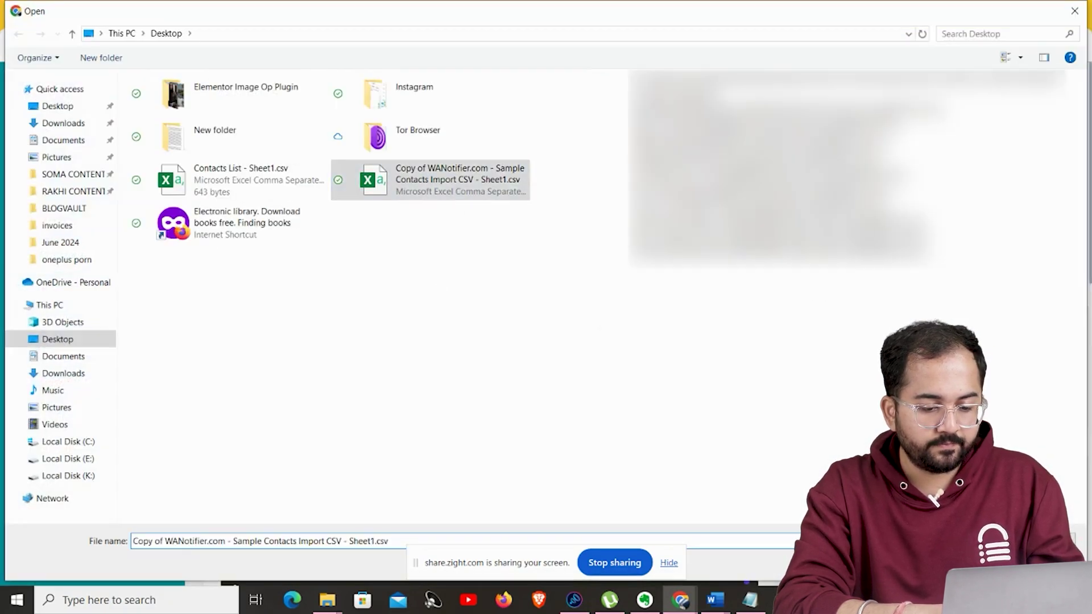
{"action": "key", "text": "Return"}
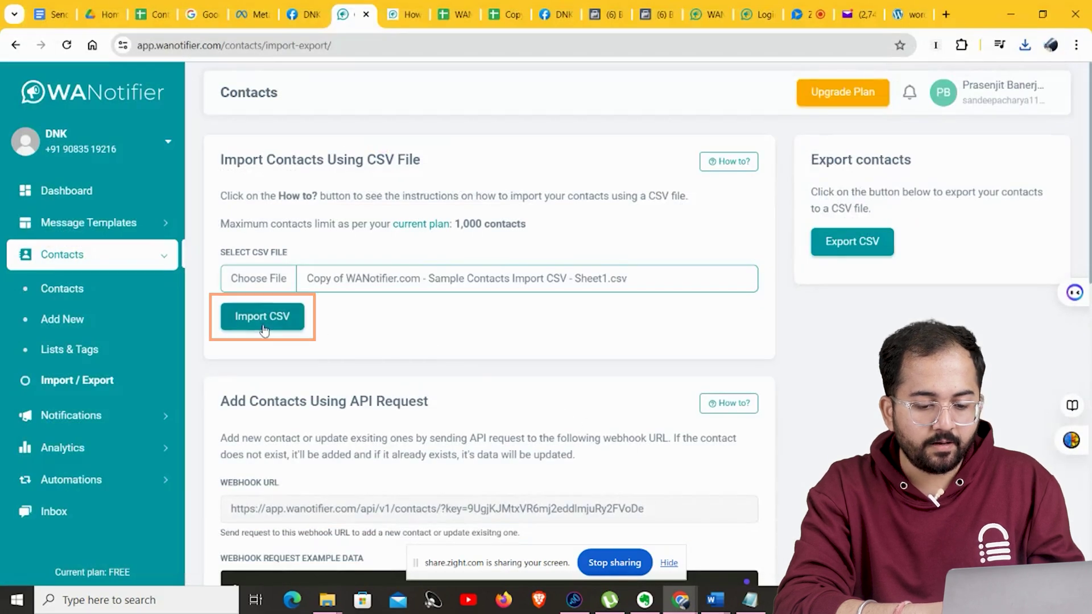
{"action": "left_click", "coordinate": [262, 316]}
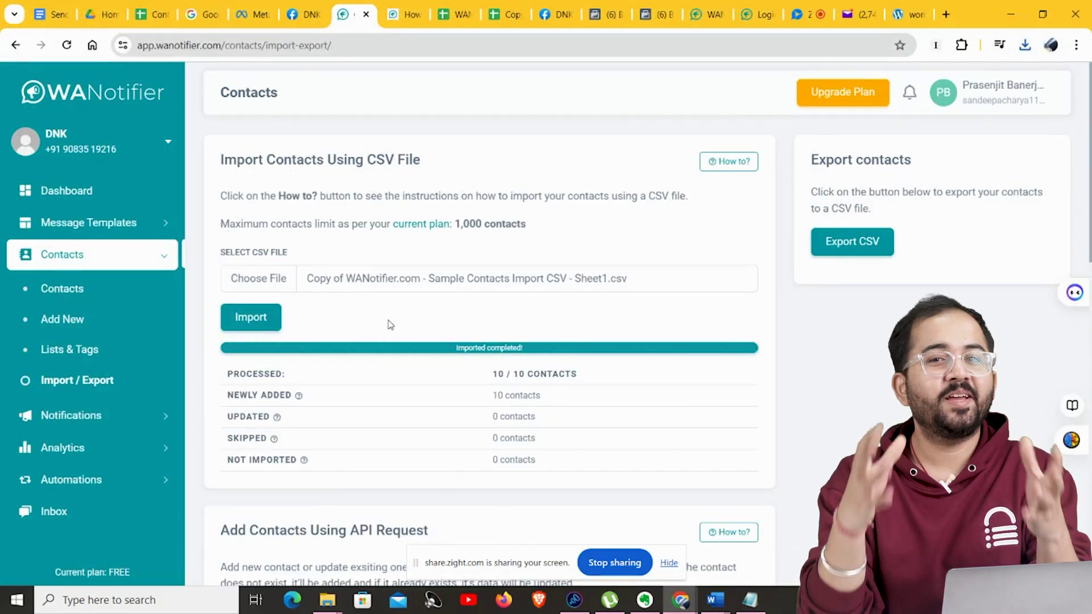
{"action": "scroll", "coordinate": [611, 403], "scroll_direction": "down", "scroll_amount": 5}
{"action": "scroll", "coordinate": [611, 403], "scroll_direction": "down", "scroll_amount": 9}
{"action": "scroll", "coordinate": [654, 392], "scroll_direction": "up", "scroll_amount": 15}
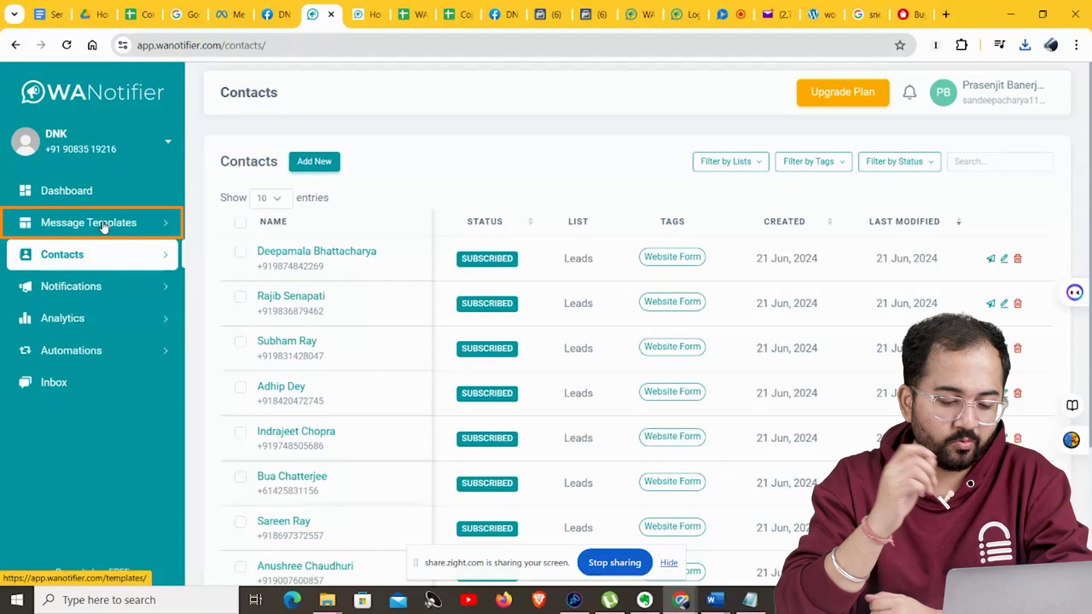
Create a new template named new_sales_offer, keeping Marketing category and Custom type.
{"action": "left_click", "coordinate": [102, 225]}
{"action": "left_click", "coordinate": [68, 287]}
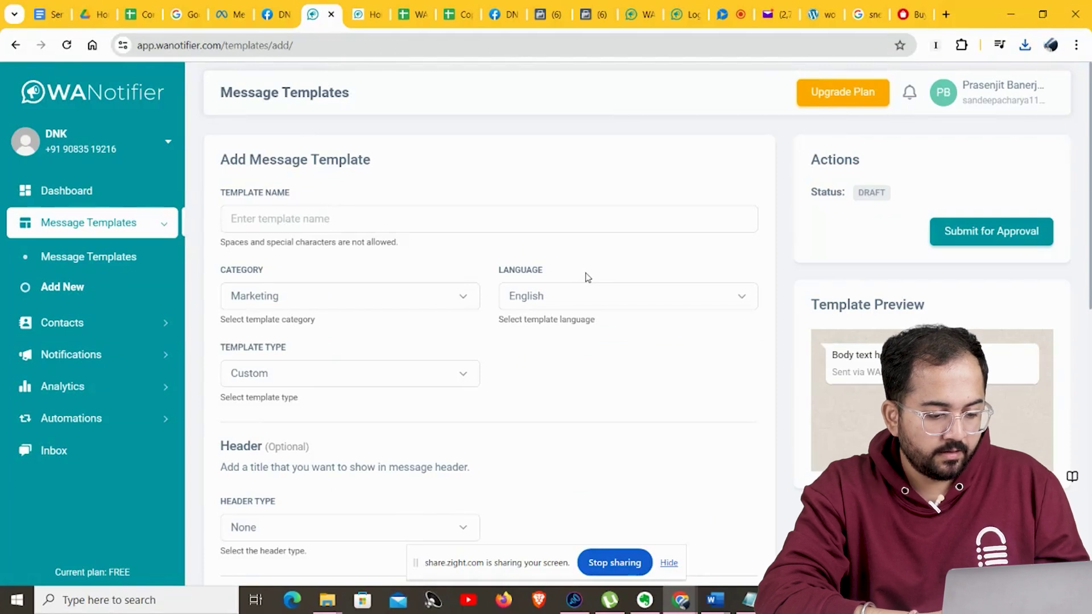
{"action": "left_click", "coordinate": [299, 222]}
{"action": "type", "text": "new"}
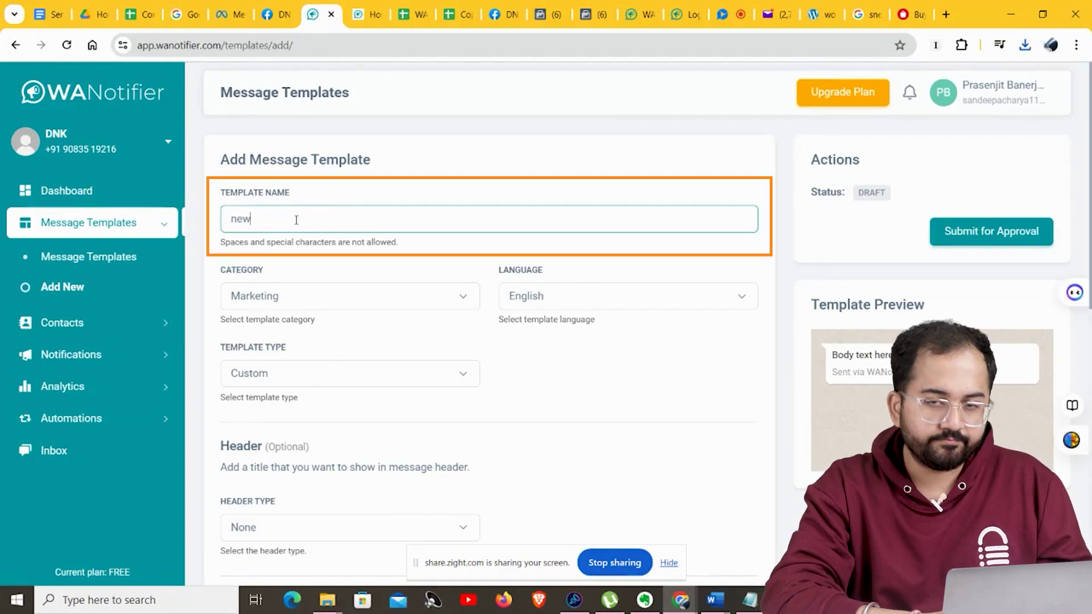
{"action": "type", "text": "_sales_offer"}
{"action": "left_click", "coordinate": [315, 300]}
{"action": "left_click", "coordinate": [318, 303]}
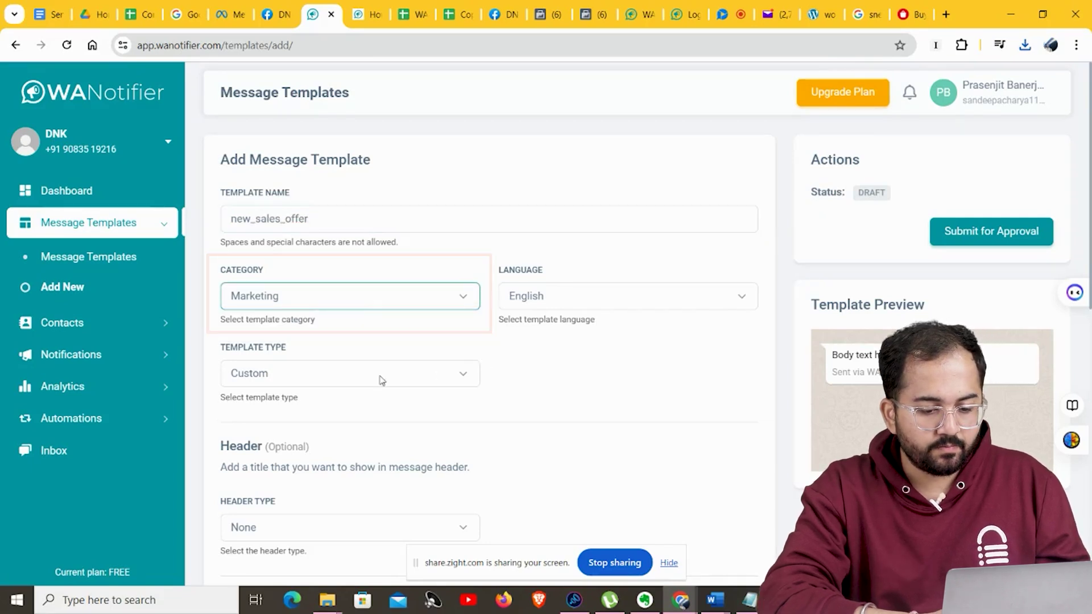
{"action": "left_click", "coordinate": [463, 374]}
{"action": "left_click", "coordinate": [467, 390]}
Set the header type to Media and upload the sneakers photo as the example image.
{"action": "scroll", "coordinate": [492, 383], "scroll_direction": "down", "scroll_amount": 3}
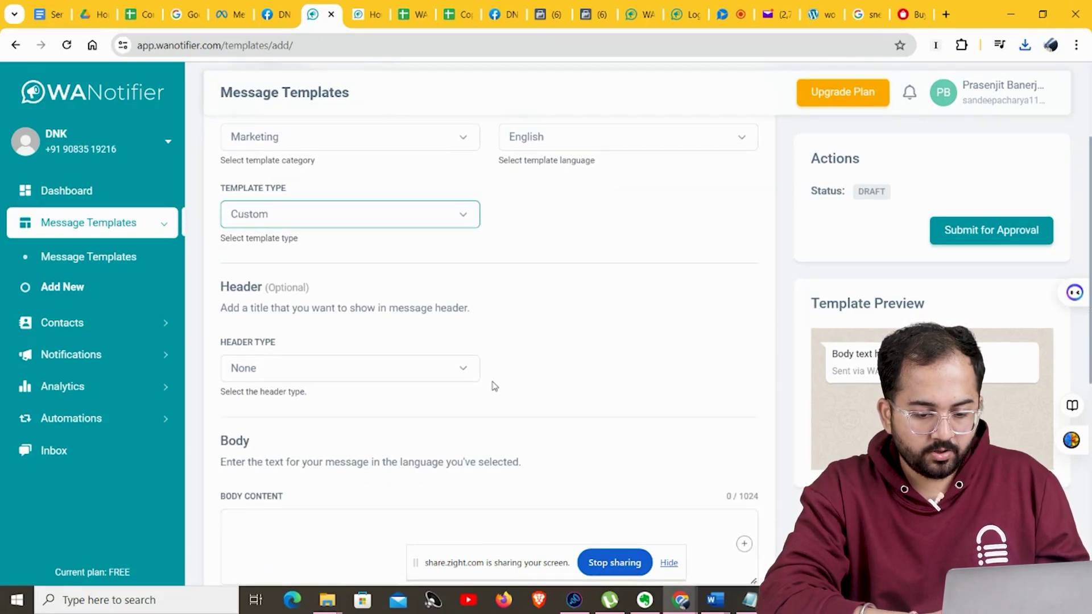
{"action": "left_click", "coordinate": [471, 374]}
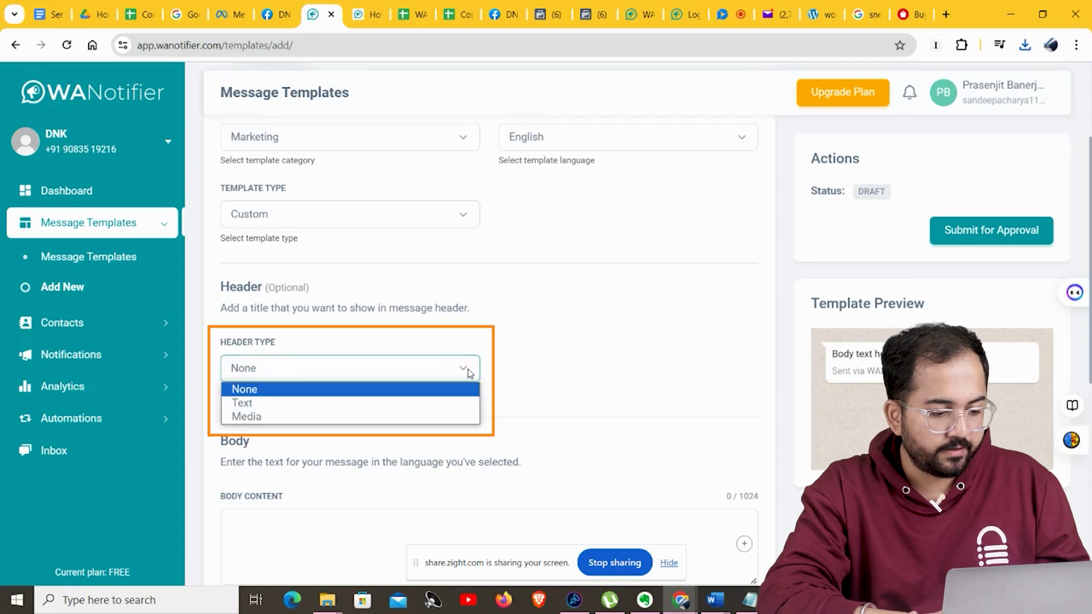
{"action": "left_click", "coordinate": [286, 417]}
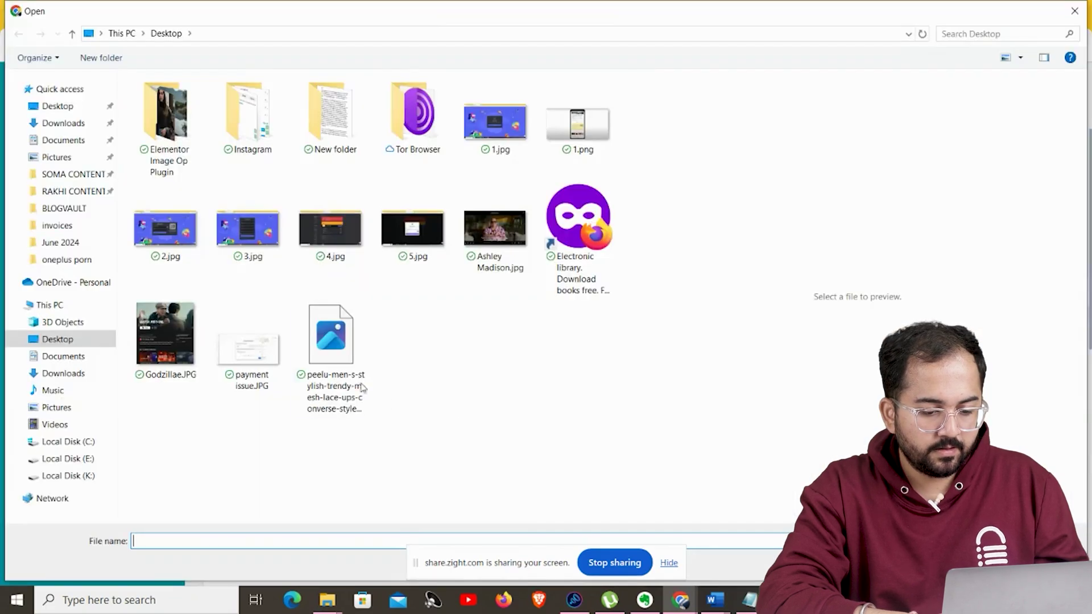
{"action": "left_click", "coordinate": [331, 341]}
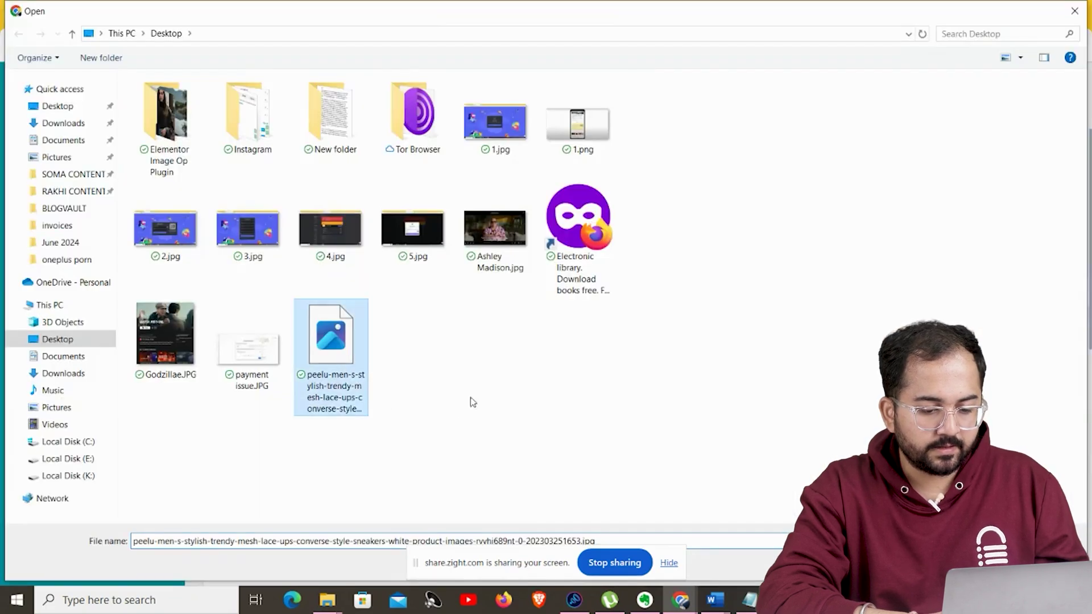
{"action": "double_click", "coordinate": [332, 342]}
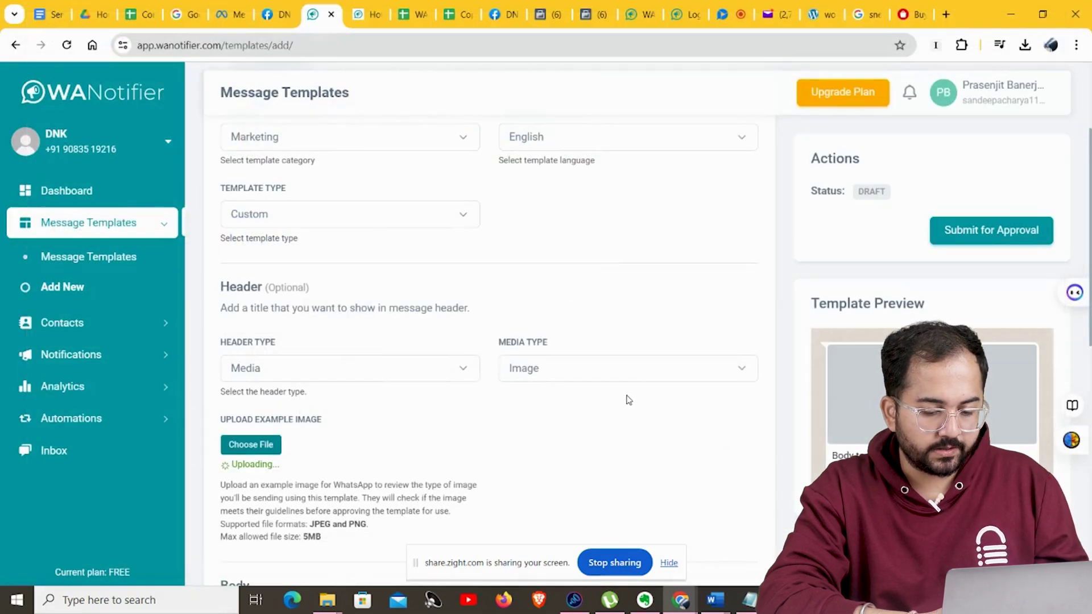
{"action": "scroll", "coordinate": [1090, 318], "scroll_direction": "down", "scroll_amount": 5}
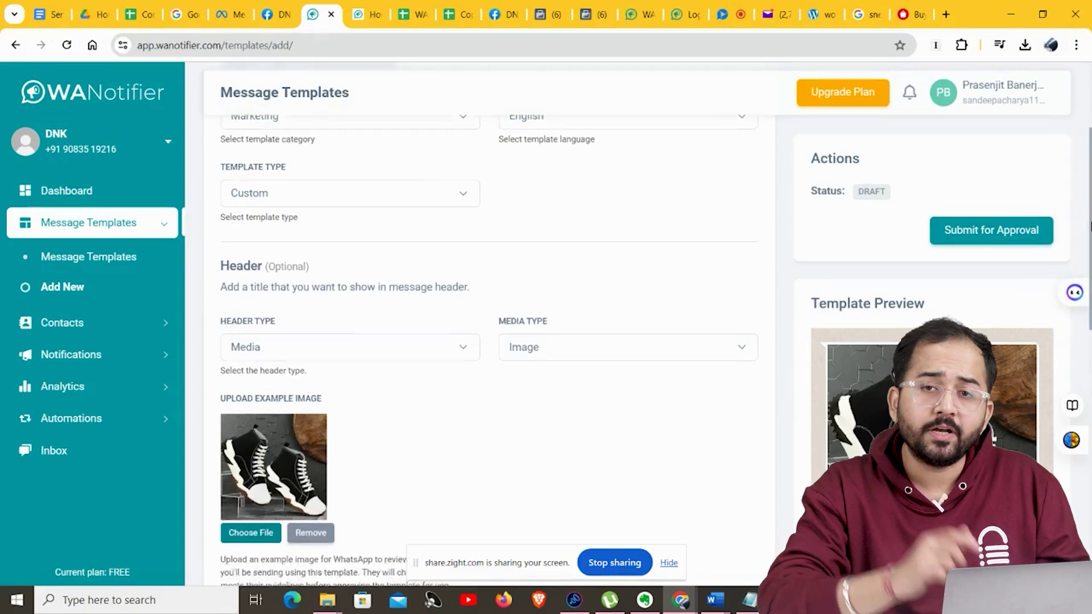
{"action": "scroll", "coordinate": [1090, 323], "scroll_direction": "down", "scroll_amount": 2}
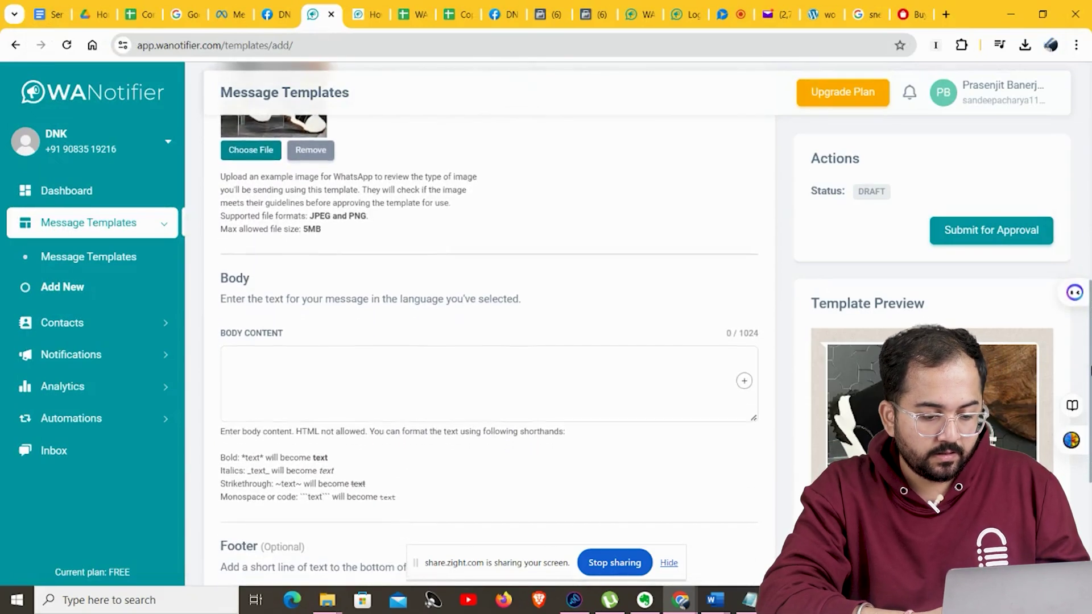
Paste the New Arrival Alert sale message into the template body.
{"action": "left_click", "coordinate": [323, 373]}
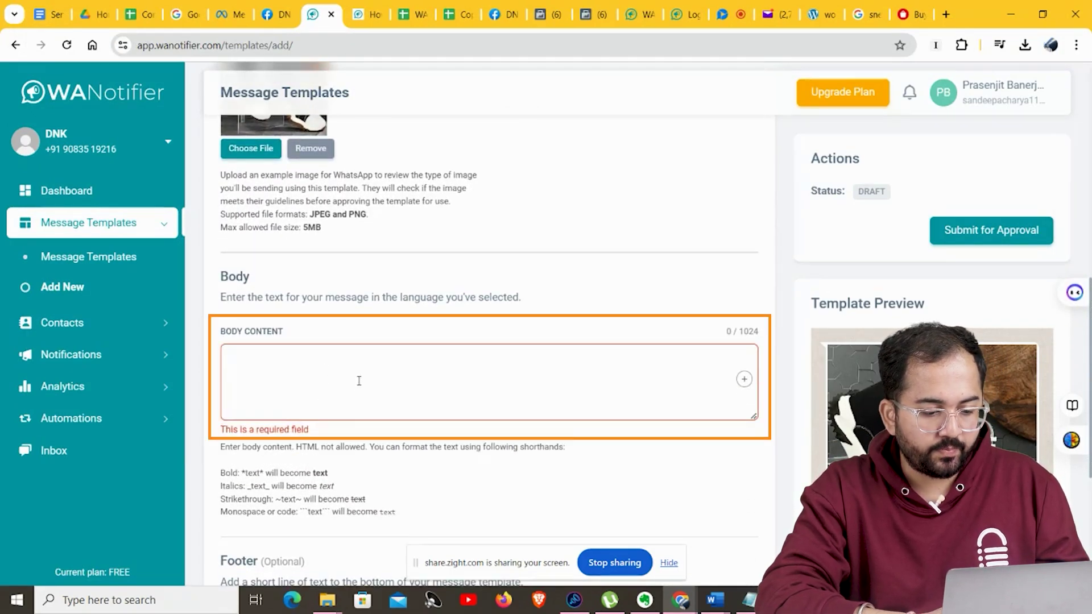
{"action": "key", "text": "ctrl+v"}
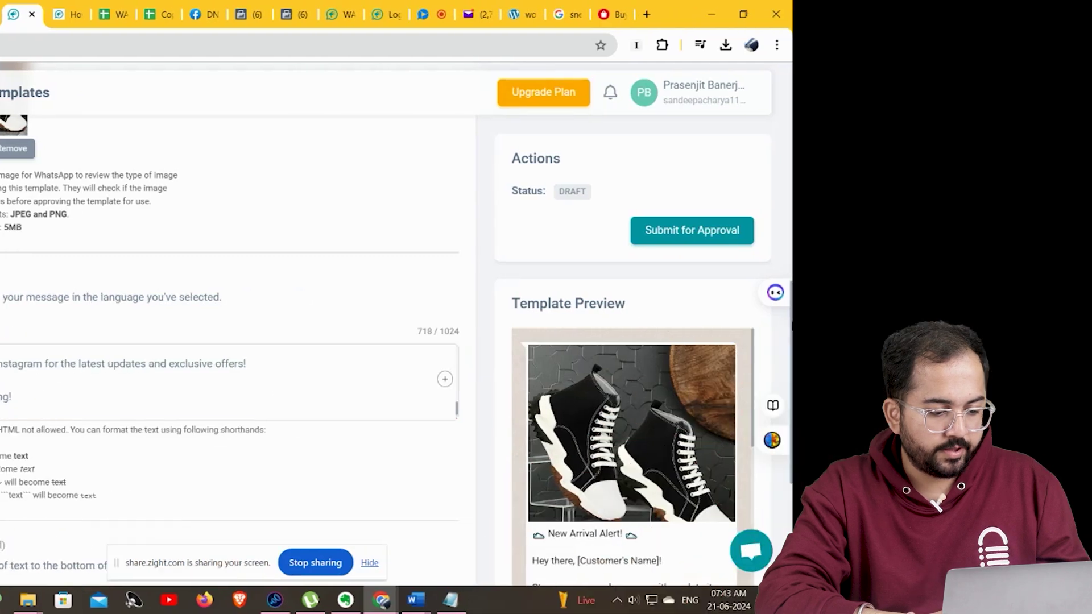
{"action": "scroll", "coordinate": [1085, 362], "scroll_direction": "down", "scroll_amount": 2}
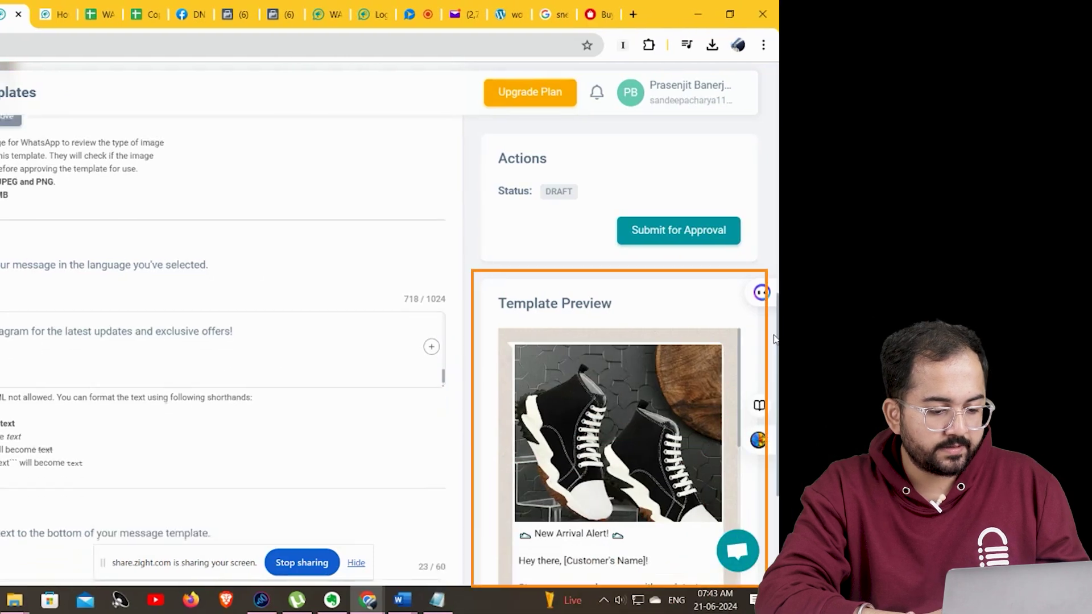
{"action": "scroll", "coordinate": [773, 362], "scroll_direction": "down", "scroll_amount": 3}
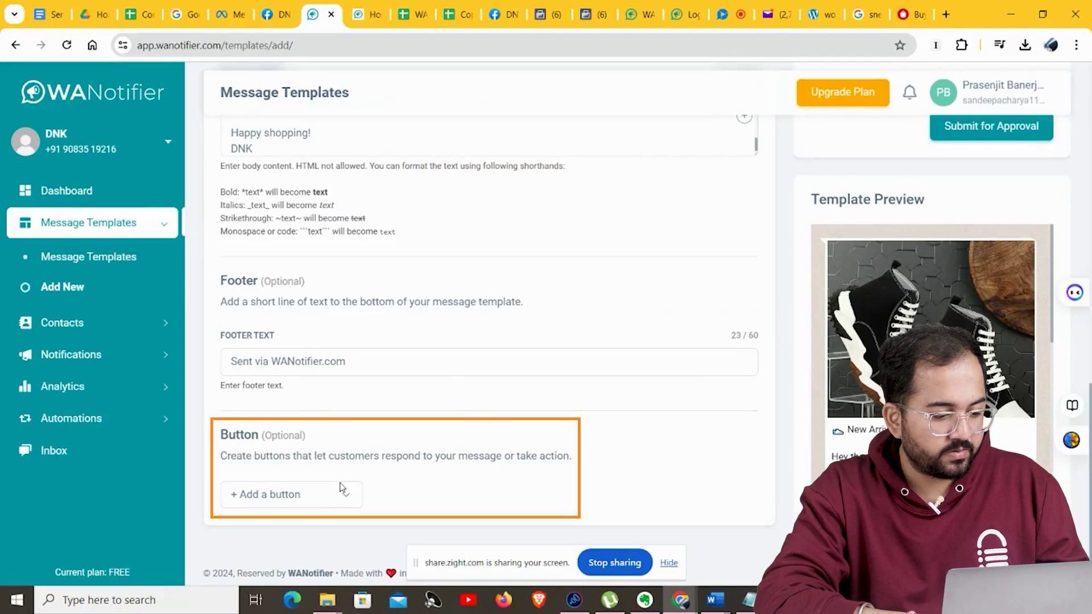
Add a Visit Website call-to-action button and paste its website URL.
{"action": "left_click", "coordinate": [343, 495]}
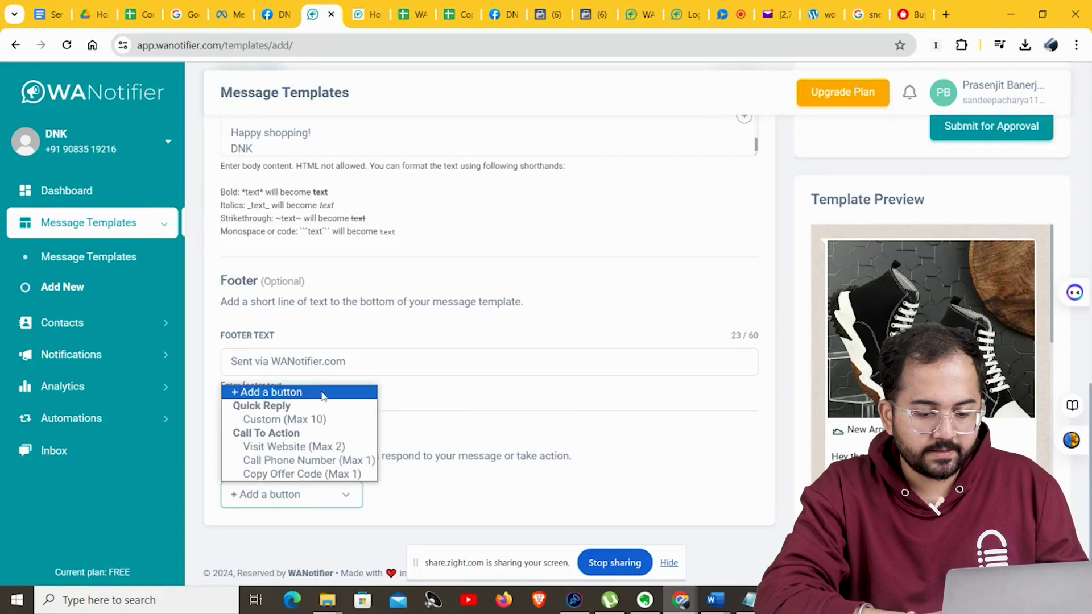
{"action": "left_click", "coordinate": [325, 447]}
{"action": "scroll", "coordinate": [1086, 373], "scroll_direction": "down", "scroll_amount": 2}
{"action": "left_click", "coordinate": [597, 466]}
{"action": "type", "text": "https://wordpress-673878-4448790.cloudwaysapps.com/"}
Submit the new_sales_offer template for WhatsApp approval and confirm the review request.
{"action": "scroll", "coordinate": [637, 388], "scroll_direction": "up", "scroll_amount": 10}
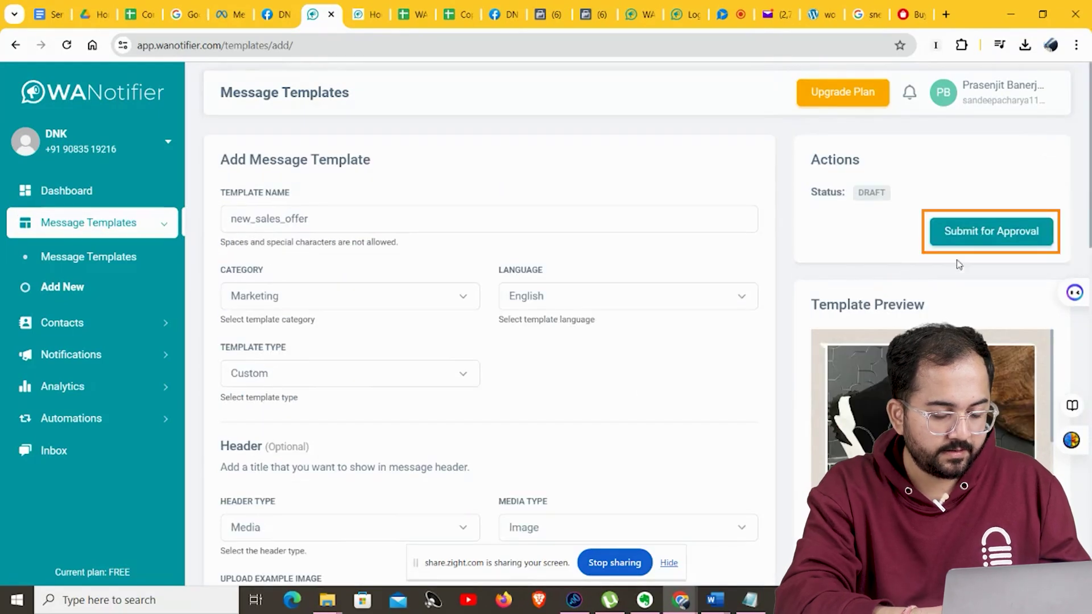
{"action": "left_click", "coordinate": [965, 236]}
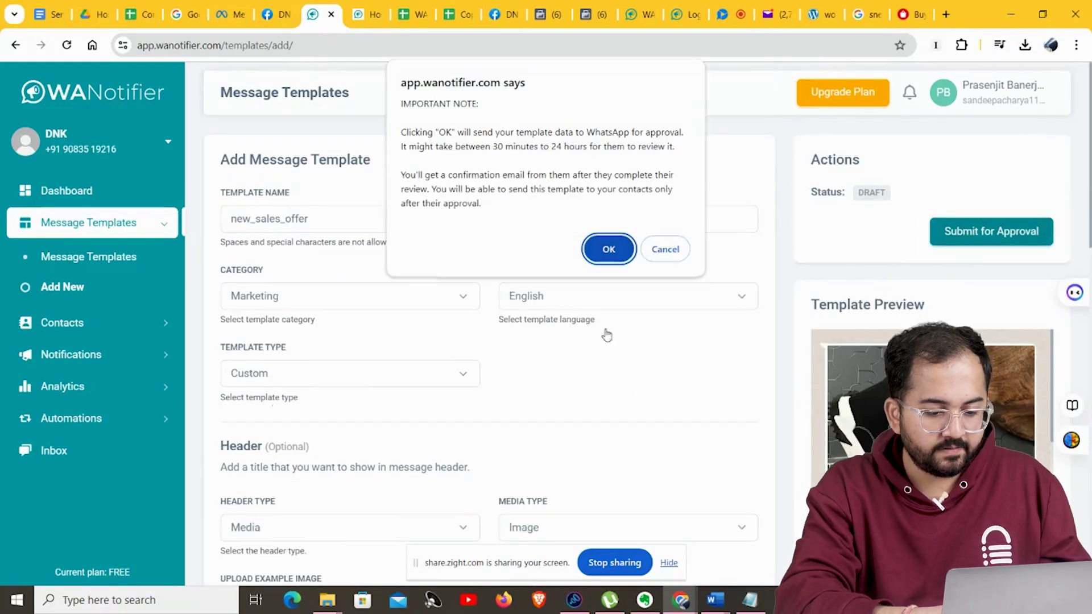
{"action": "left_click", "coordinate": [606, 248]}
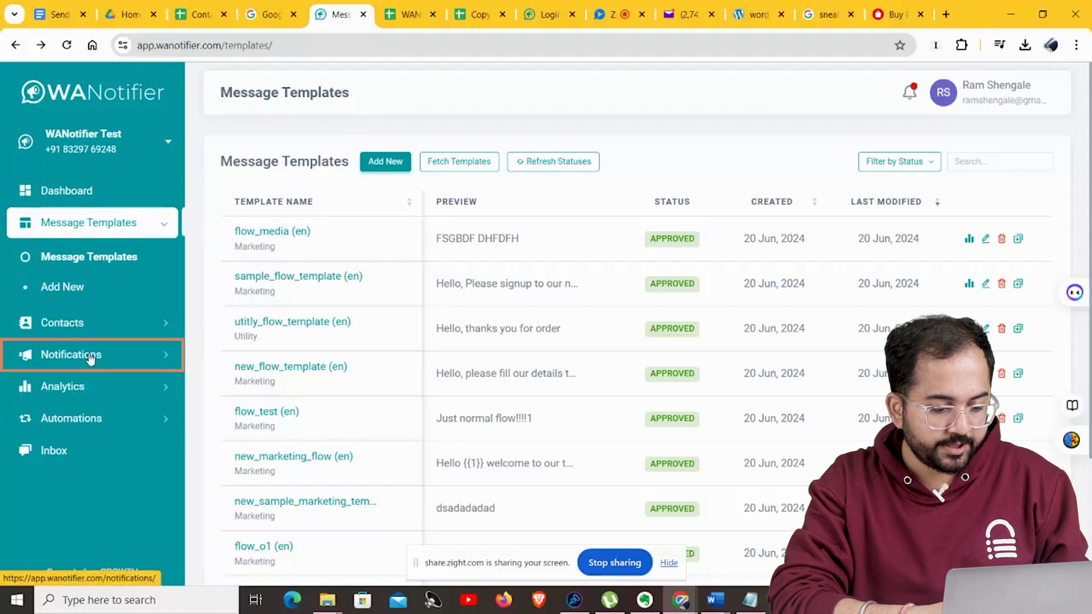
Start a new notification titled 'New Offer', keeping the type as Marketing.
{"action": "left_click", "coordinate": [86, 354]}
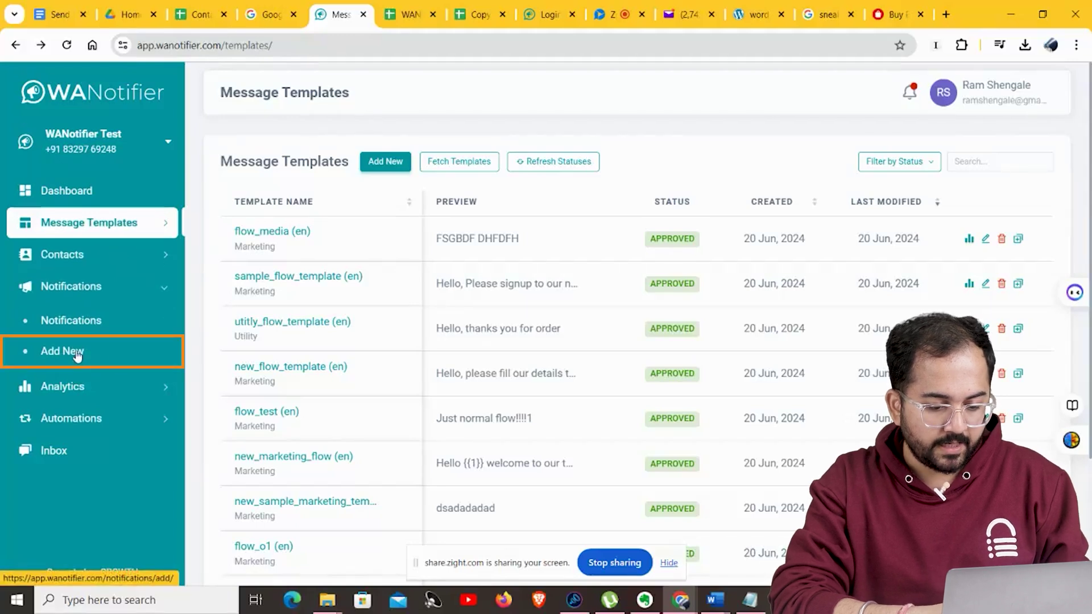
{"action": "left_click", "coordinate": [80, 356]}
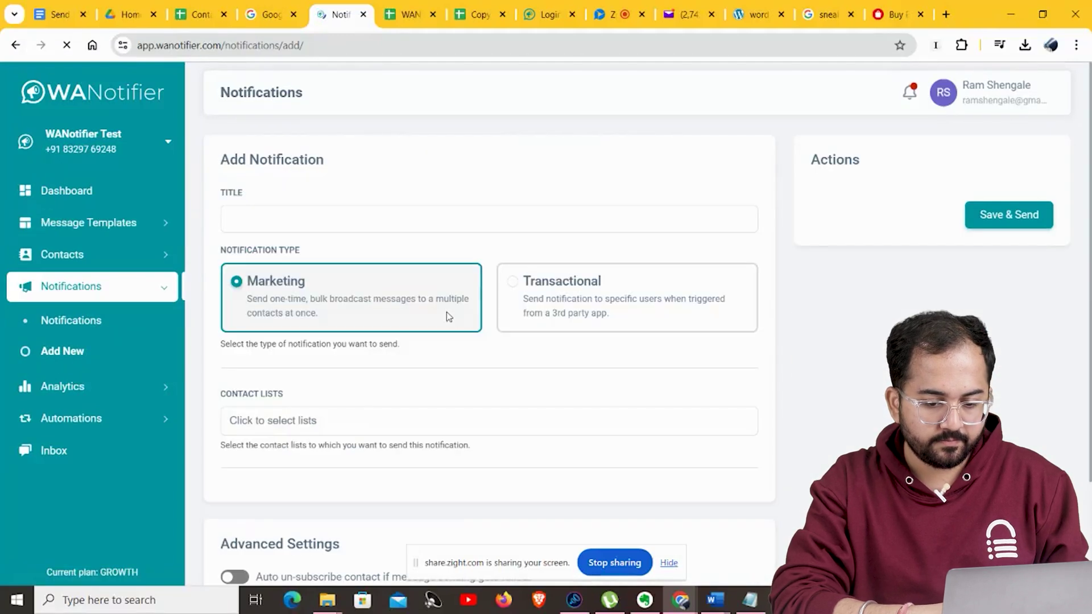
{"action": "left_click", "coordinate": [265, 223]}
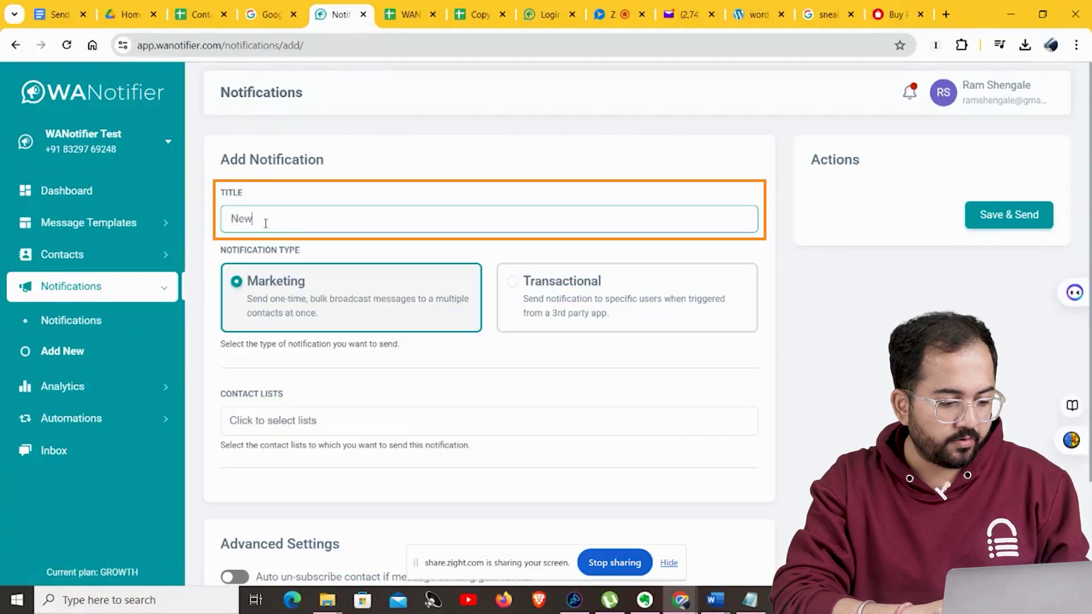
{"action": "type", "text": "New Offer"}
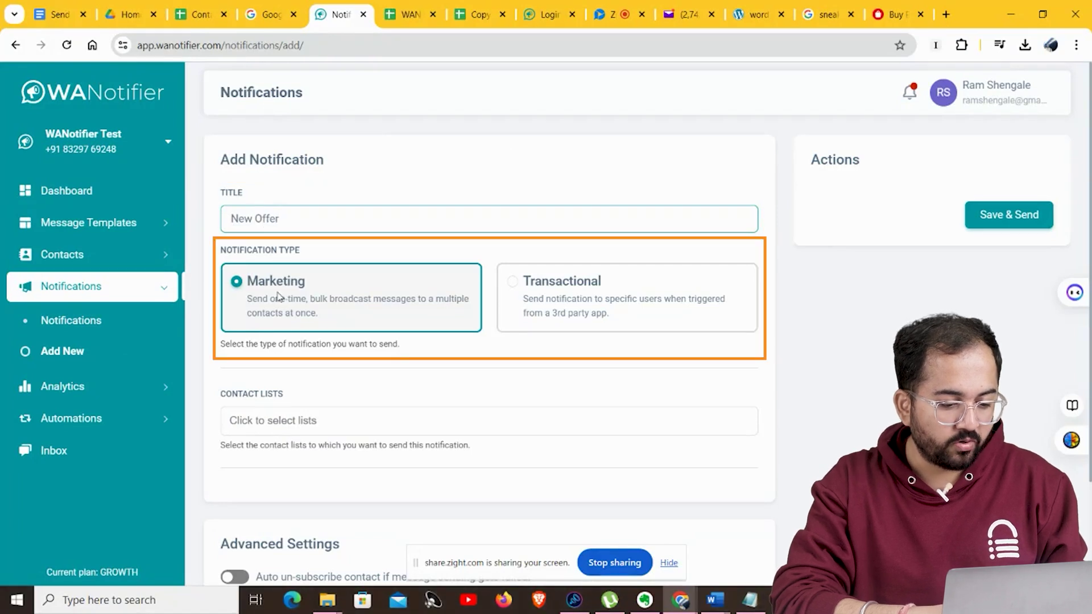
{"action": "left_click", "coordinate": [257, 286]}
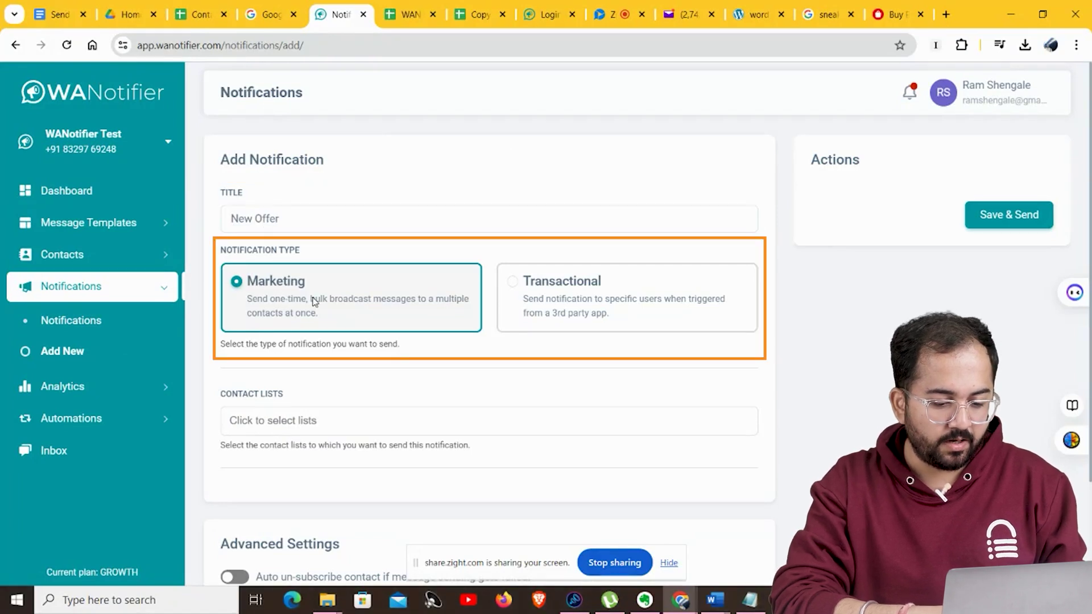
Choose the Website Leads contact list as the notification's recipients.
{"action": "left_click", "coordinate": [310, 421]}
{"action": "left_click", "coordinate": [316, 474]}
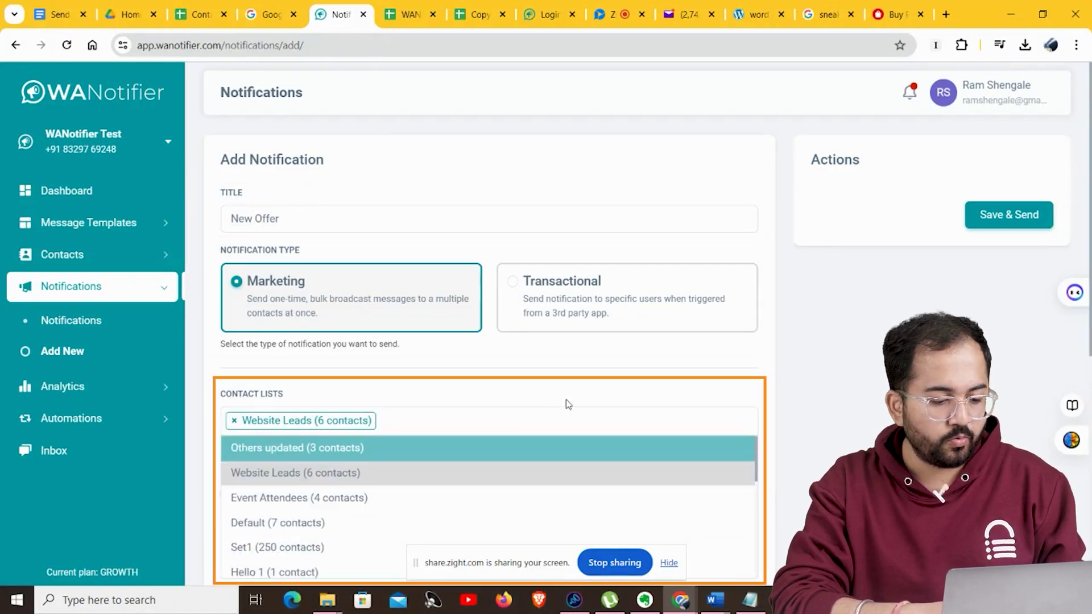
{"action": "left_click", "coordinate": [583, 391]}
{"action": "scroll", "coordinate": [583, 391], "scroll_direction": "down", "scroll_amount": 5}
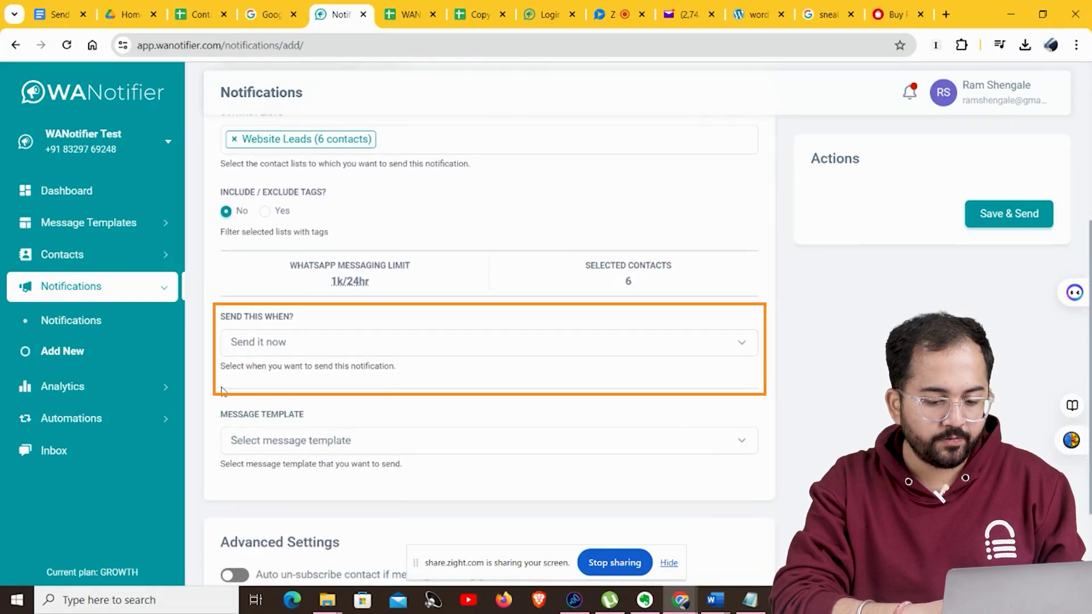
Set the notification to send immediately instead of scheduling it for later.
{"action": "left_click", "coordinate": [284, 343]}
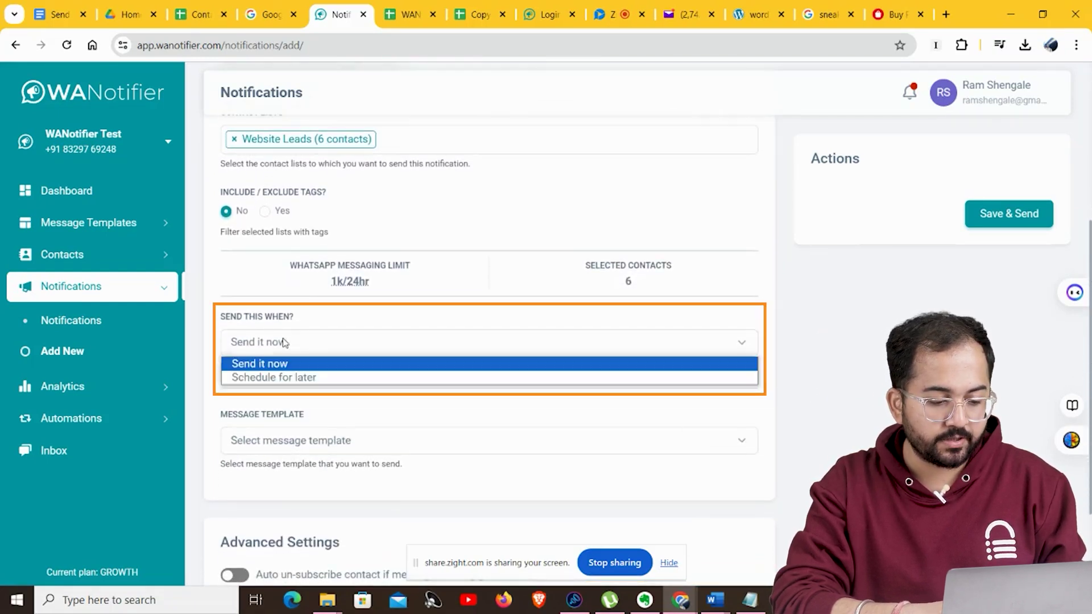
{"action": "left_click", "coordinate": [288, 377]}
{"action": "left_click", "coordinate": [293, 346]}
{"action": "left_click", "coordinate": [296, 365]}
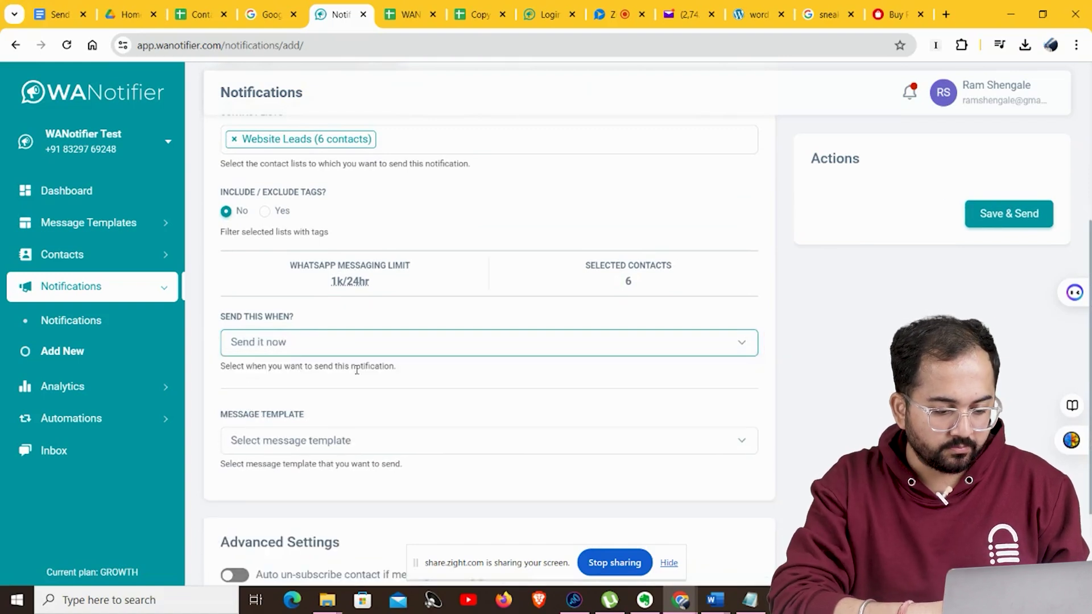
{"action": "left_click", "coordinate": [342, 442]}
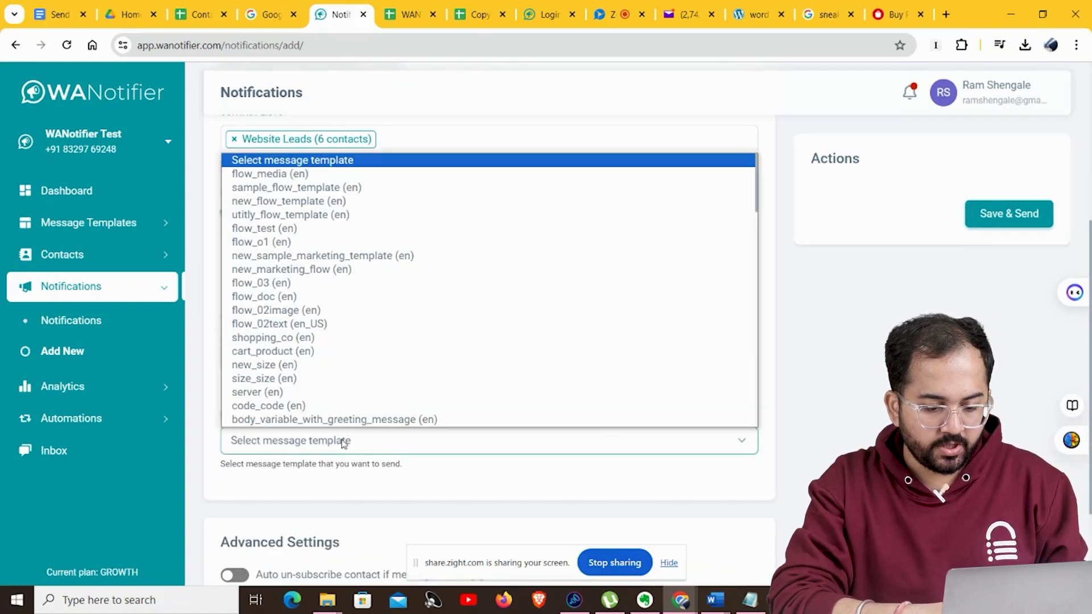
Use sample_flow_template (en) as the message, save and send New Offer, and expand Notifications.
{"action": "left_click", "coordinate": [317, 188]}
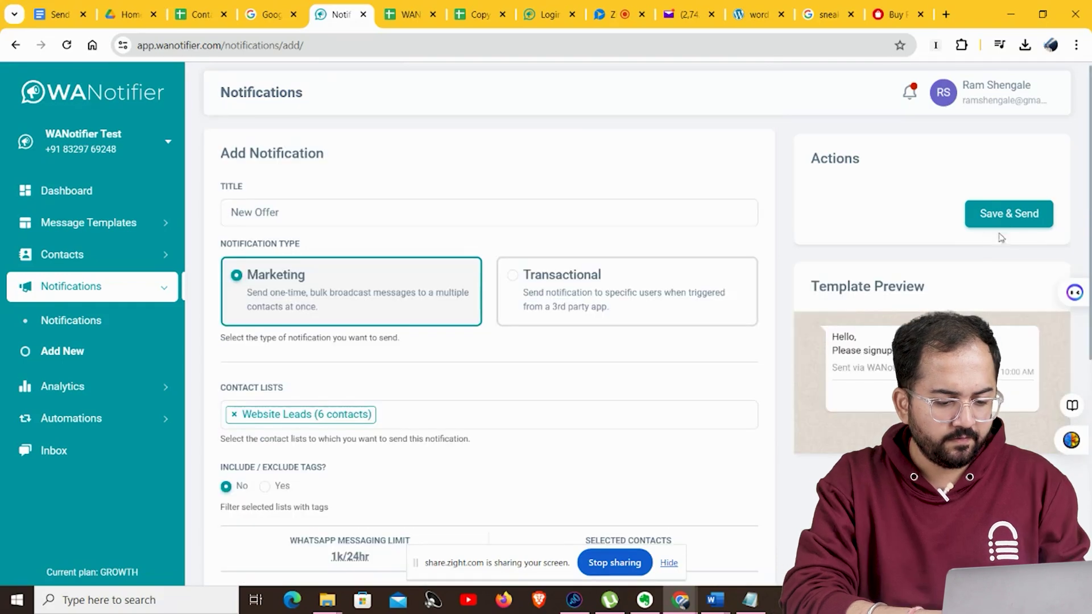
{"action": "left_click", "coordinate": [1004, 216]}
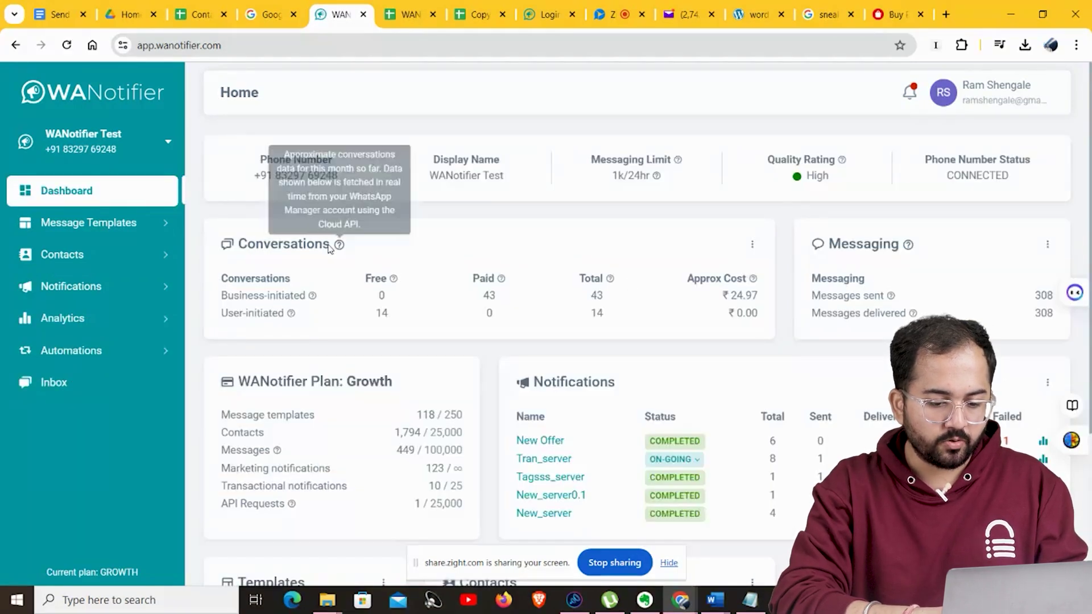
{"action": "left_click", "coordinate": [97, 287]}
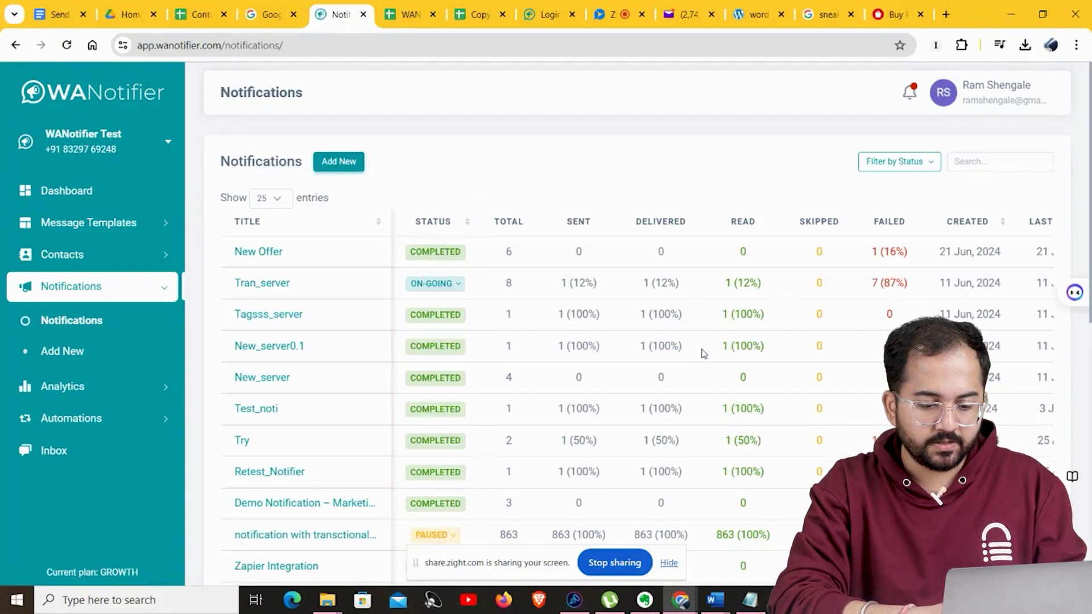
Scroll the notifications table right and view the New Offer notification's delivery analytics.
{"action": "scroll", "coordinate": [977, 261], "scroll_direction": "right", "scroll_amount": 3}
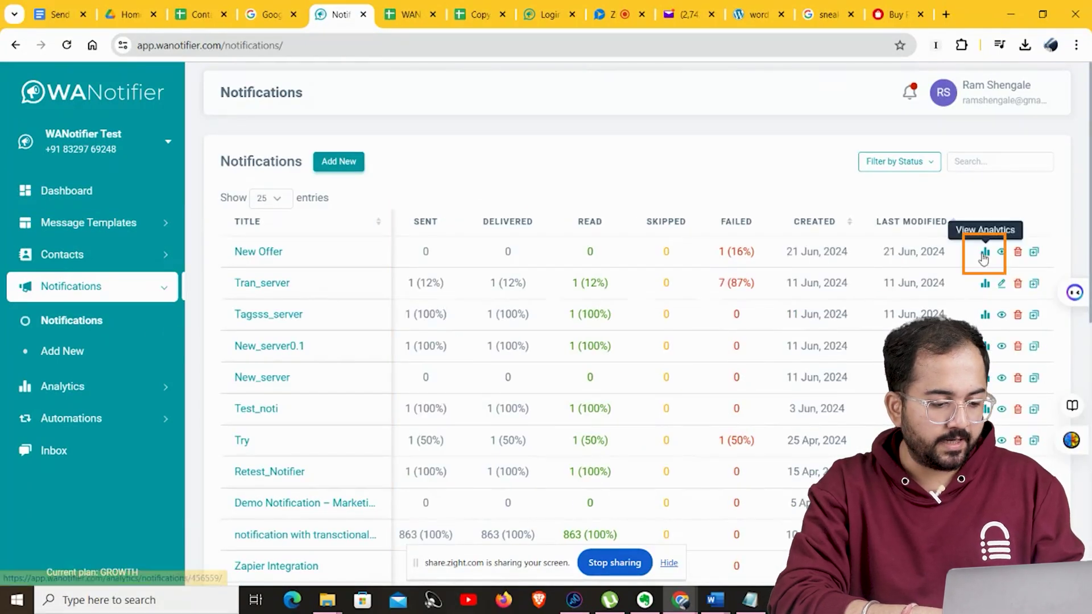
{"action": "left_click", "coordinate": [984, 255]}
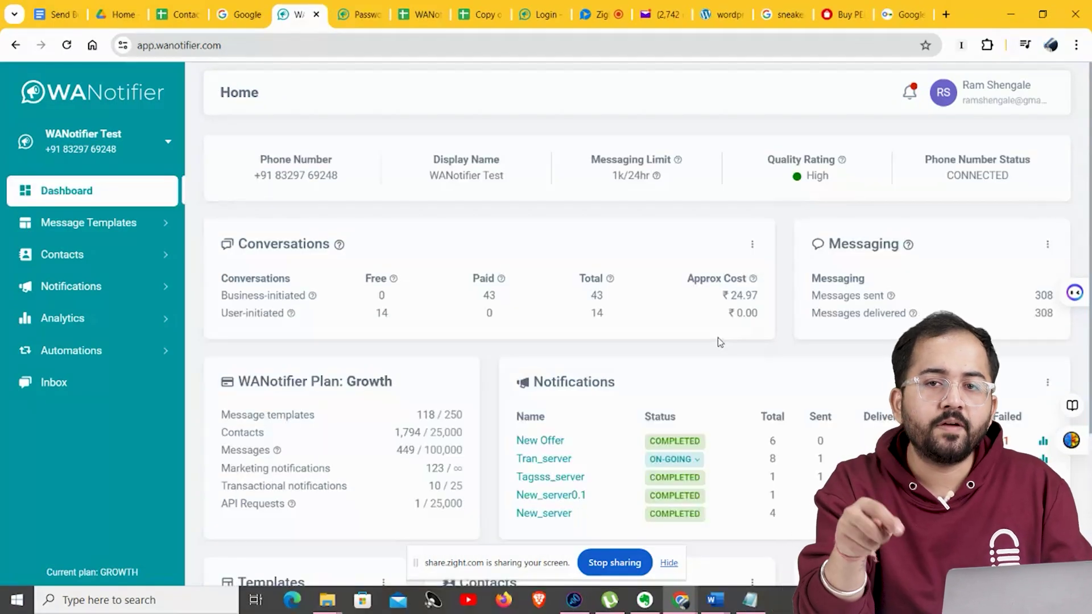
{"action": "left_click", "coordinate": [80, 391]}
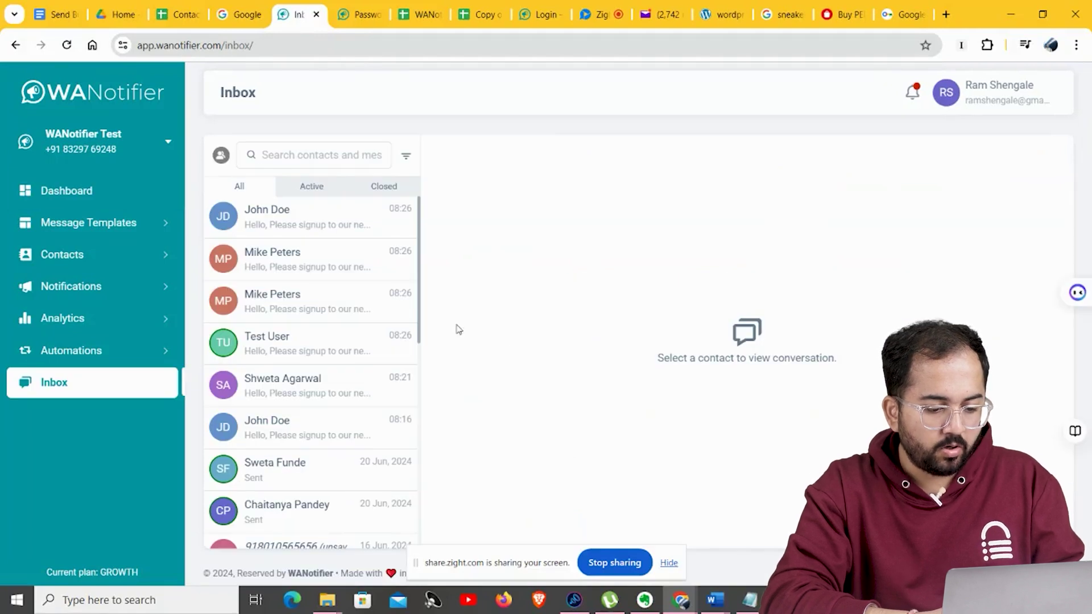
{"action": "left_click", "coordinate": [319, 268]}
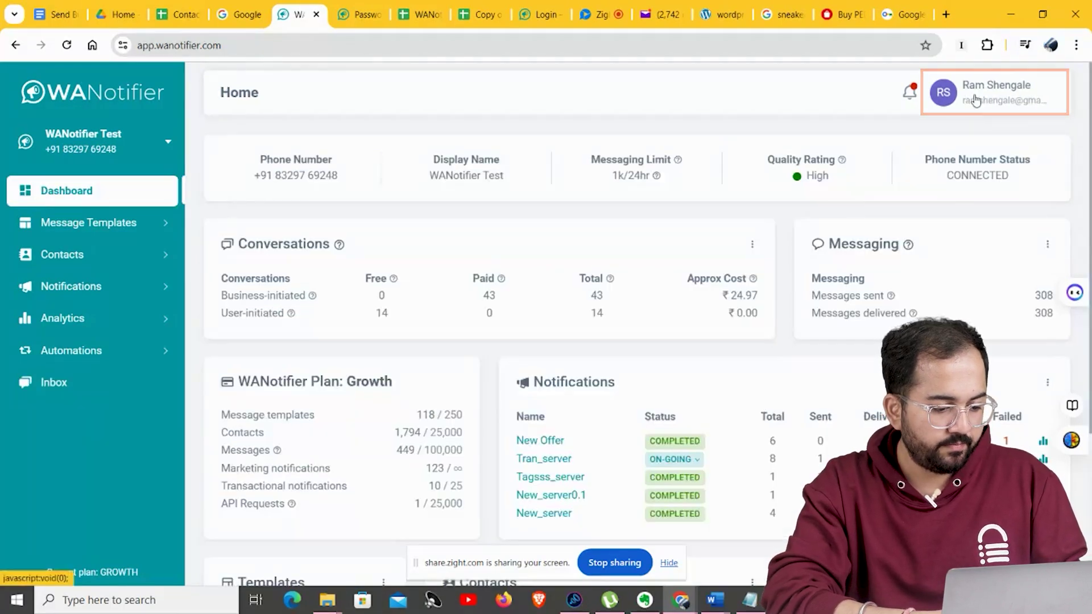
Go to Integrations via the profile menu and scroll to see WooCommerce, Zapier and Pabbly.
{"action": "left_click", "coordinate": [976, 101]}
{"action": "left_click", "coordinate": [965, 231]}
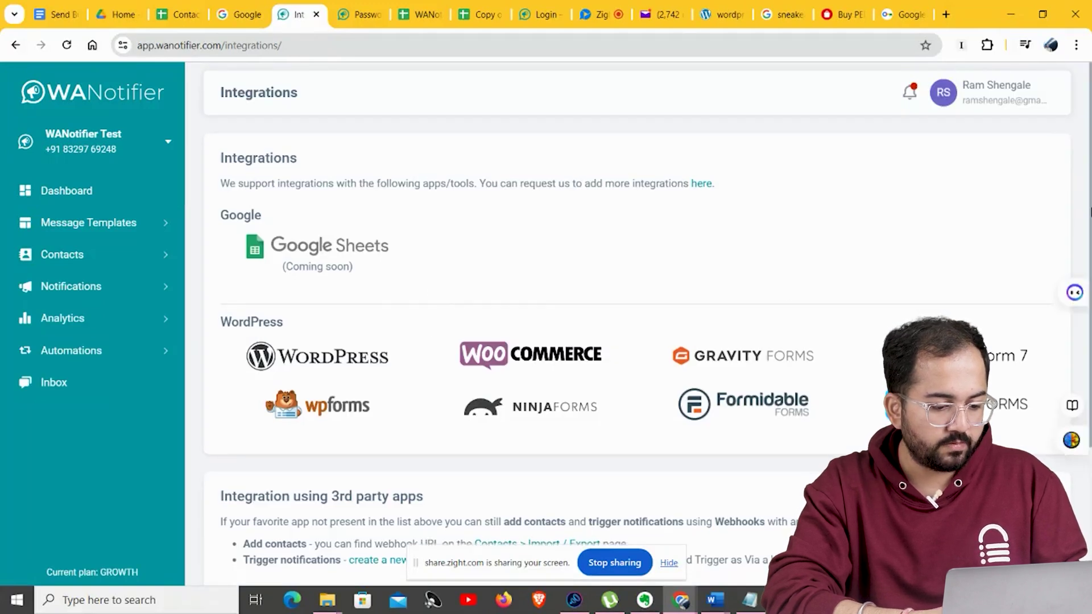
{"action": "left_click_drag", "start_coordinate": [1091, 206], "coordinate": [1083, 317]}
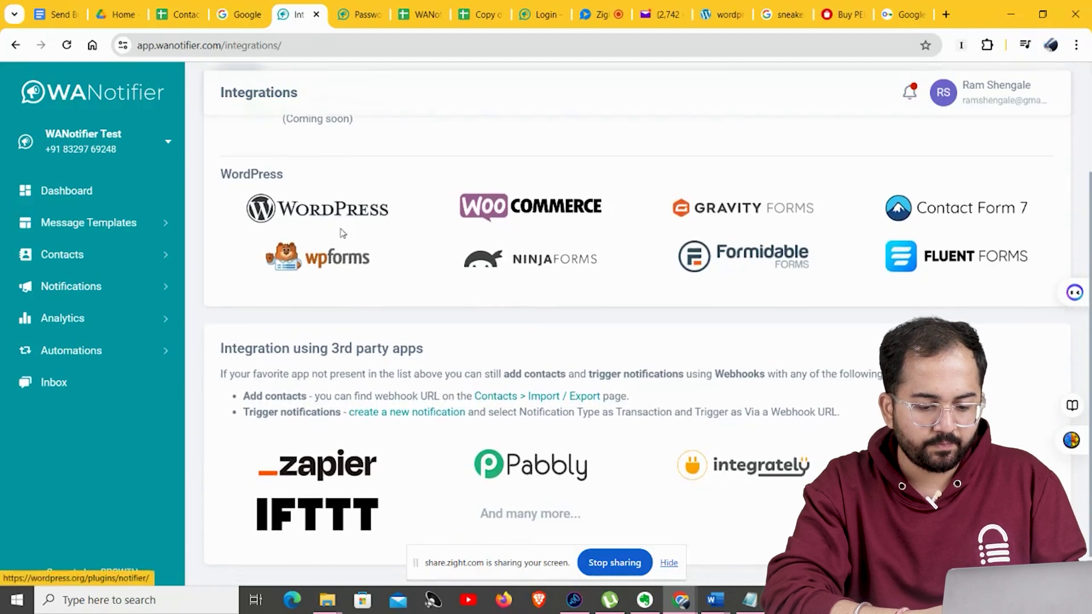